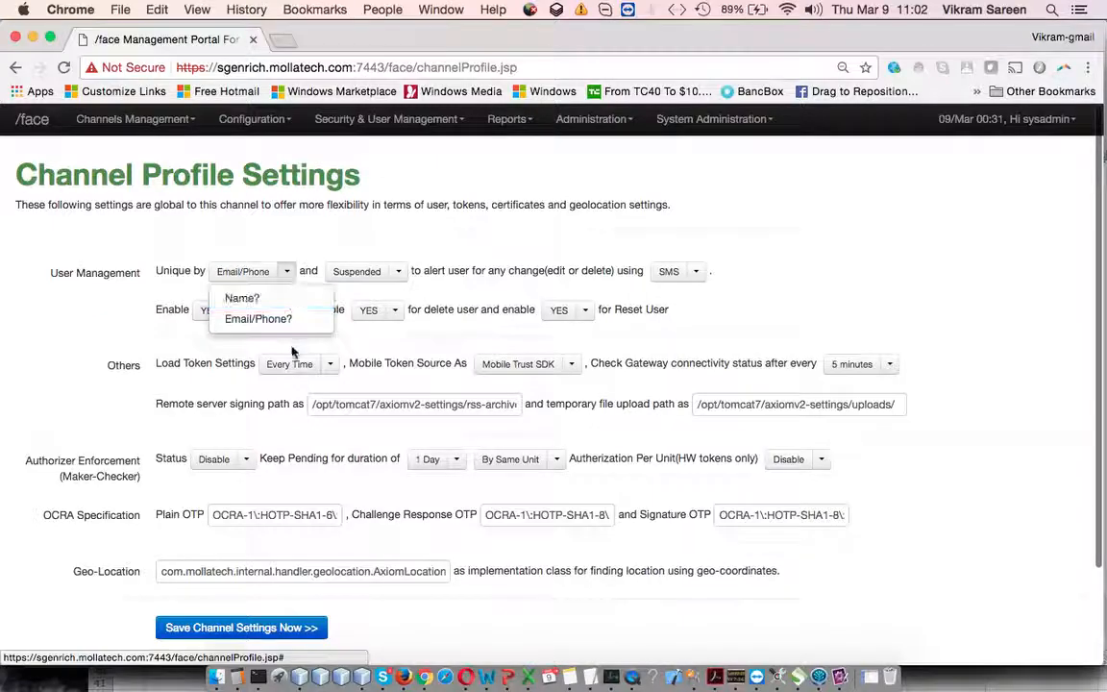
Examine the User Management choices for user alerts and for enabling edit, delete and reset of users
{"action": "left_click", "coordinate": [405, 205]}
{"action": "left_click", "coordinate": [400, 271]}
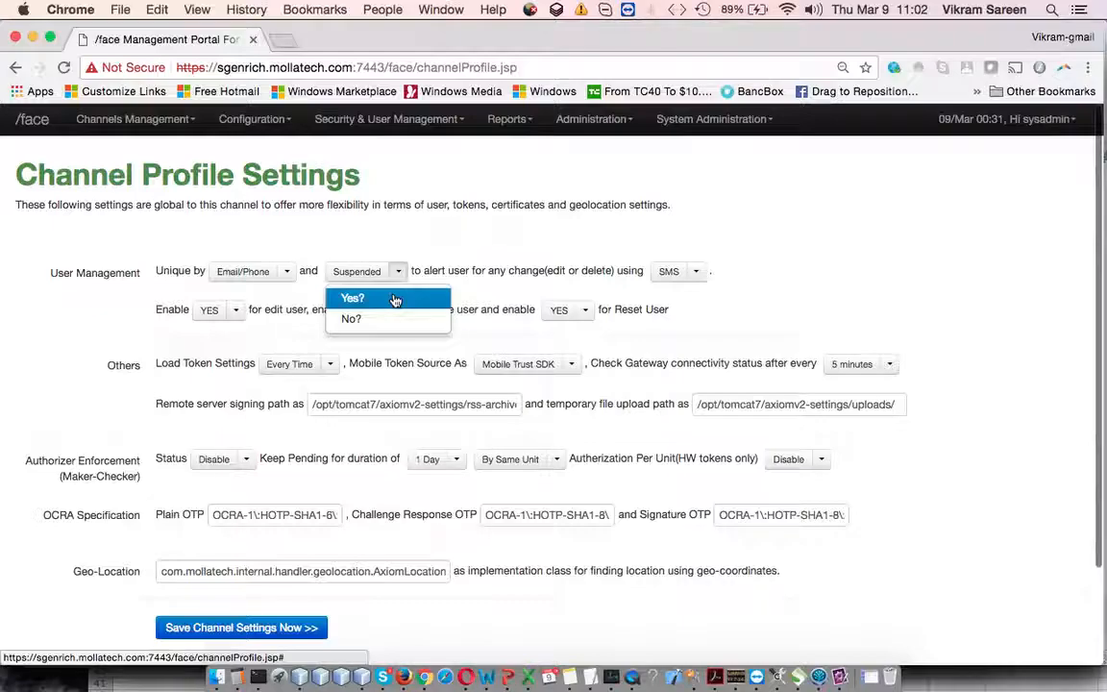
{"action": "left_click", "coordinate": [475, 282]}
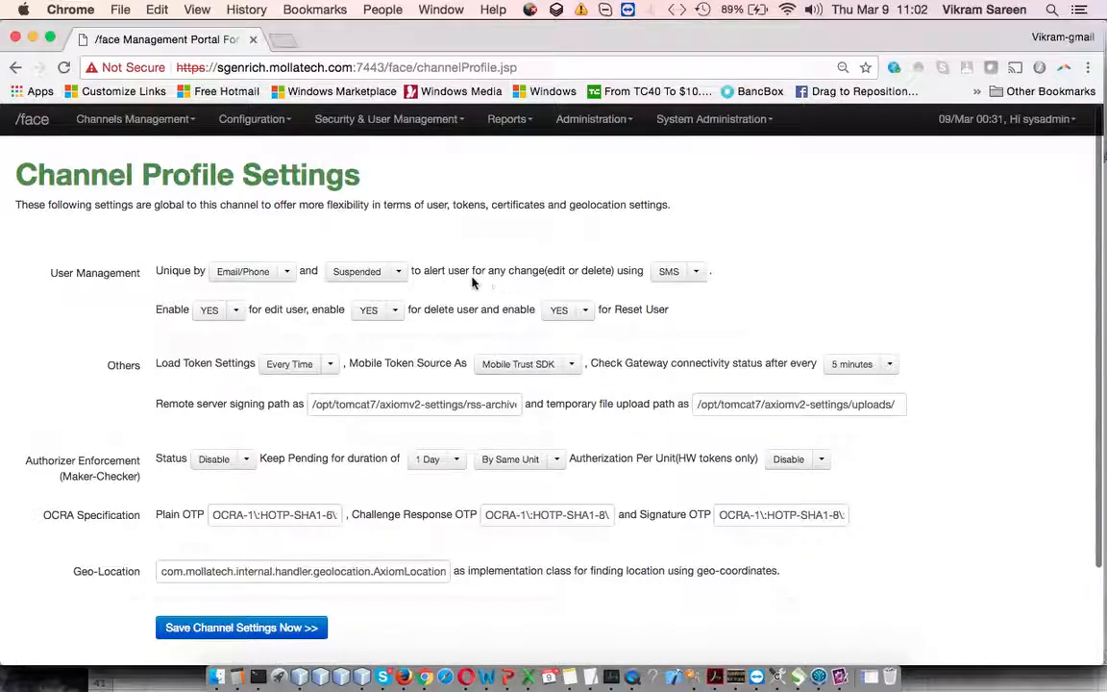
{"action": "left_click", "coordinate": [210, 310]}
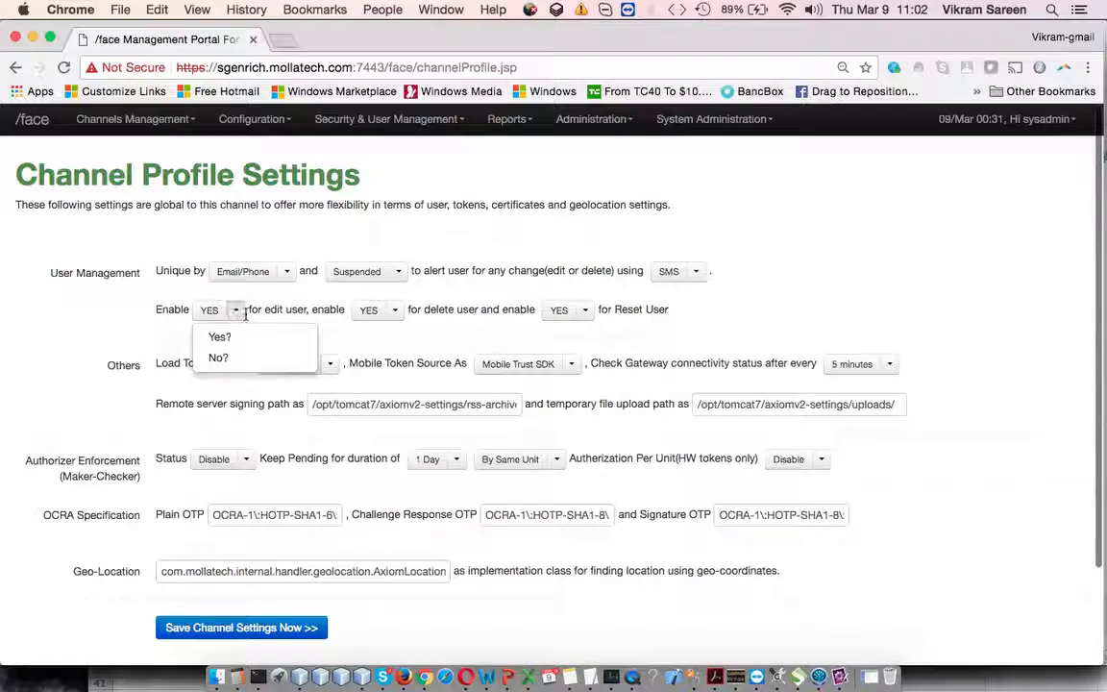
{"action": "left_click", "coordinate": [398, 313]}
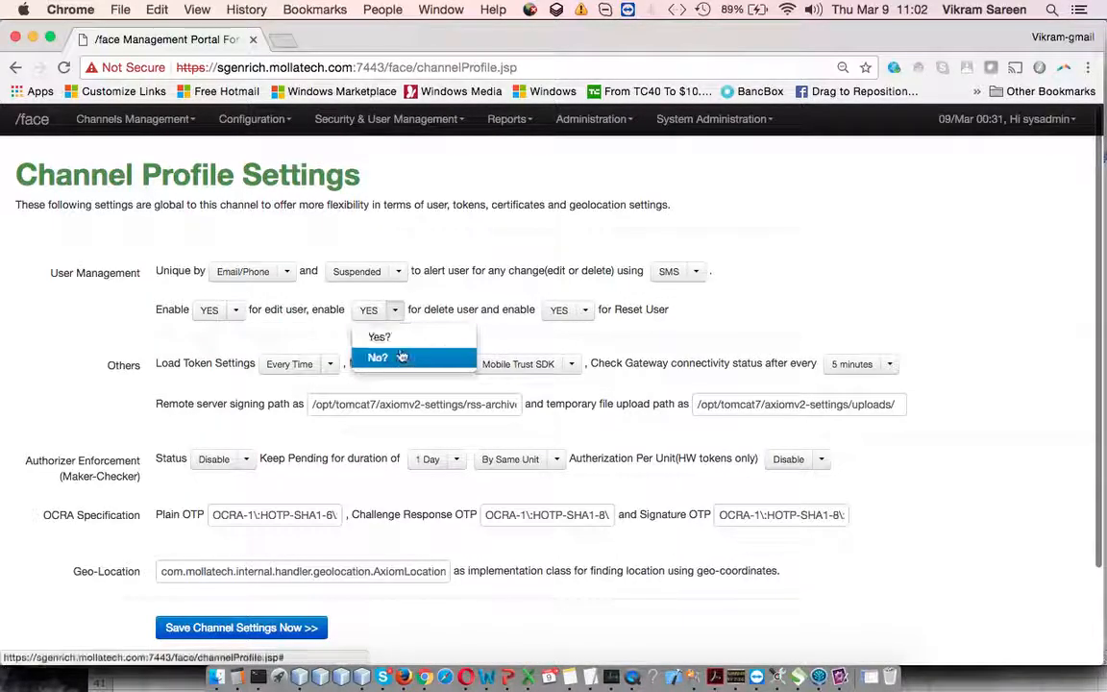
{"action": "left_click", "coordinate": [582, 311]}
{"action": "left_click", "coordinate": [581, 336]}
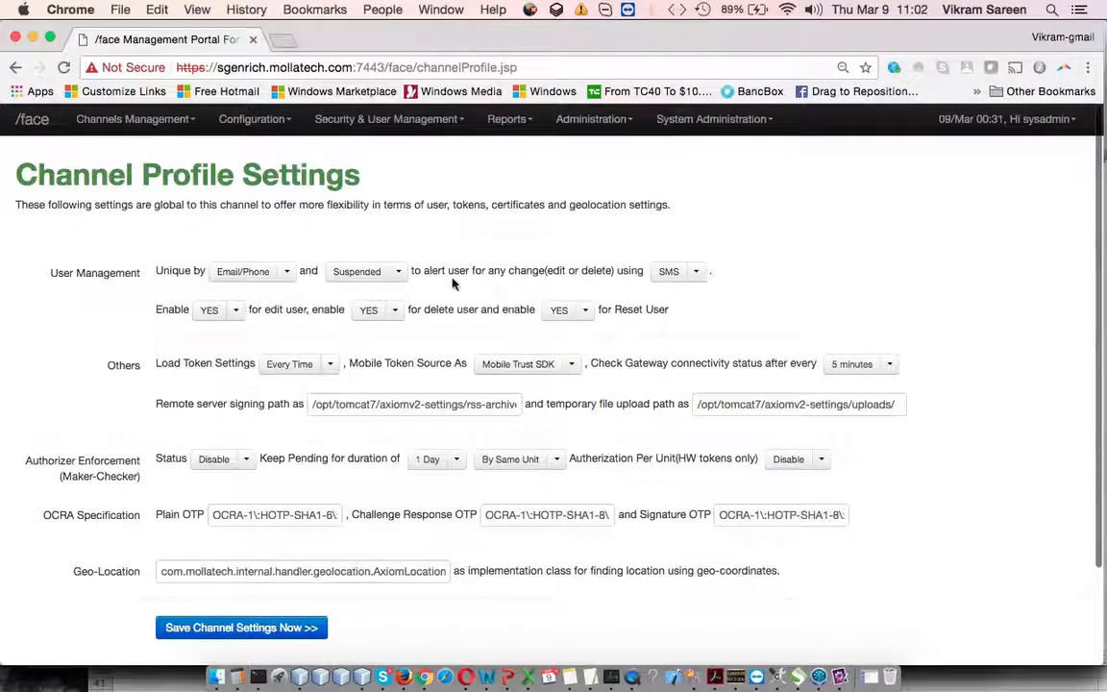
Review the on/off choices and the delivery channel choices for alerting users about edits or deletions
{"action": "left_click", "coordinate": [398, 272]}
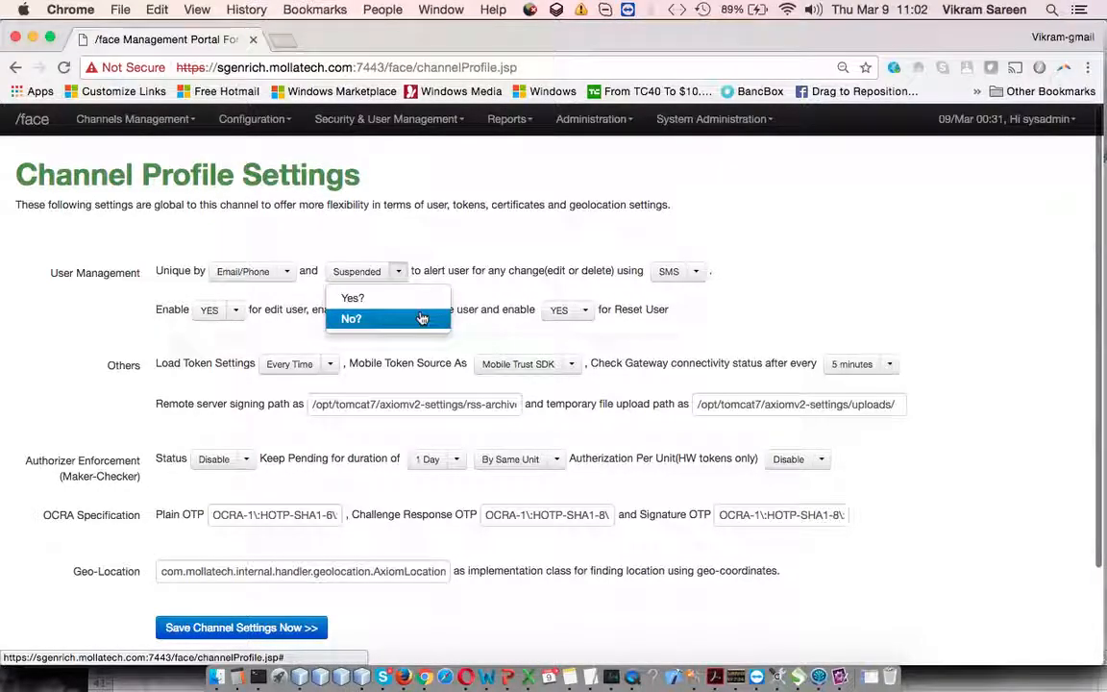
{"action": "left_click", "coordinate": [457, 281]}
{"action": "left_click_drag", "start_coordinate": [444, 265], "coordinate": [611, 264]}
{"action": "left_click", "coordinate": [613, 265]}
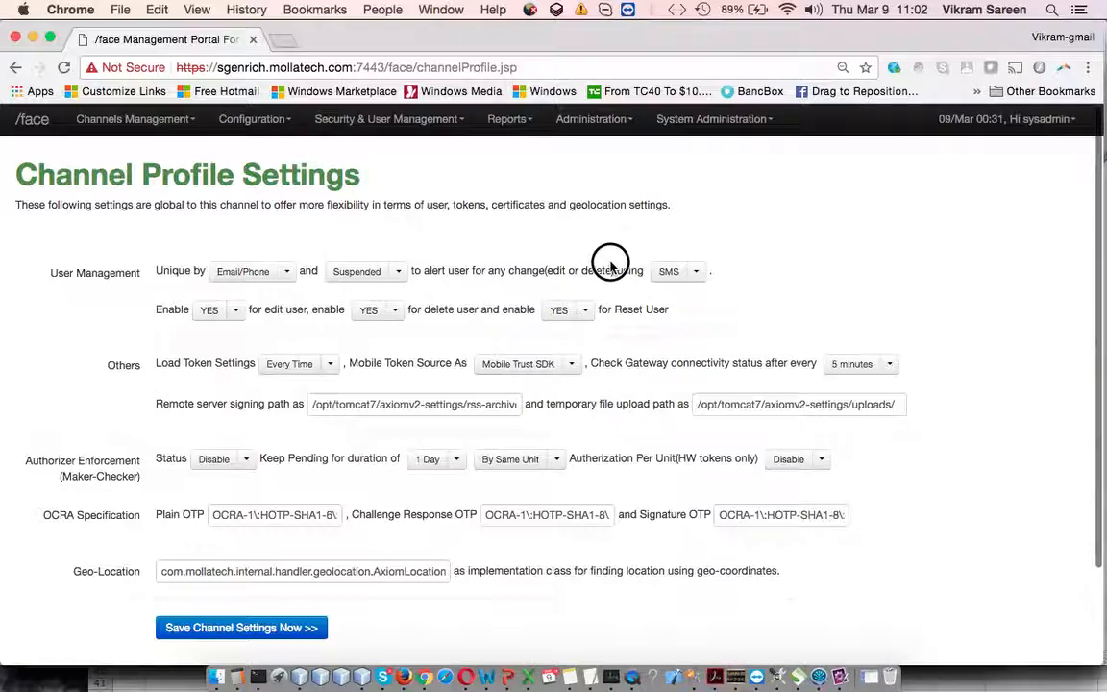
{"action": "left_click", "coordinate": [397, 275]}
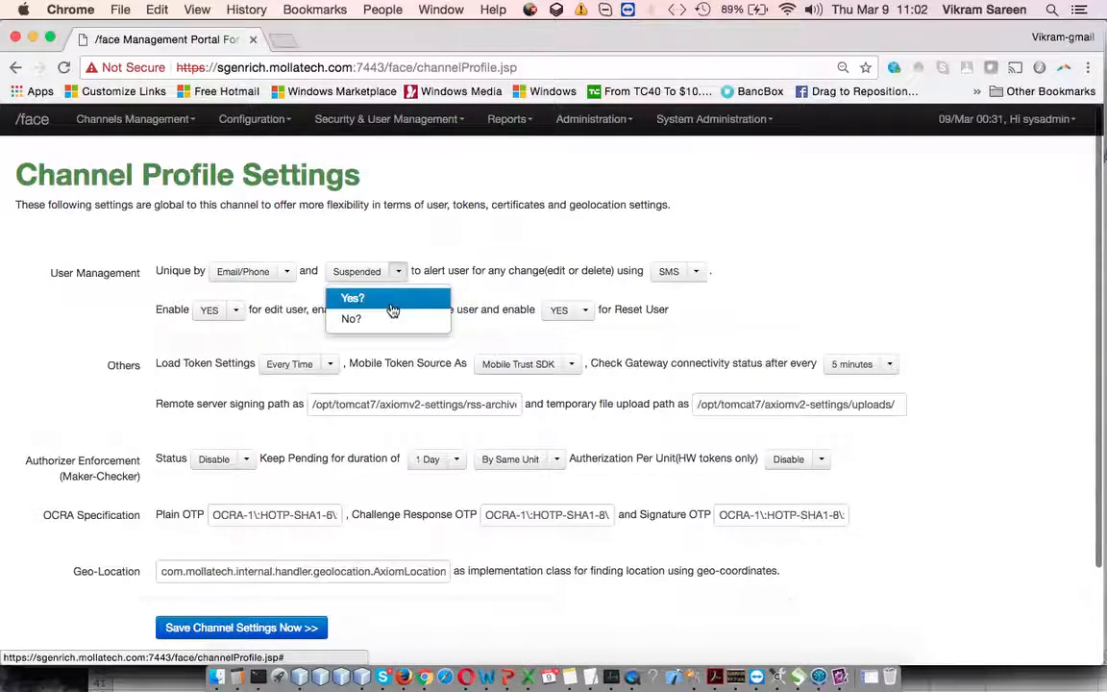
{"action": "left_click", "coordinate": [391, 303]}
{"action": "left_click", "coordinate": [697, 272]}
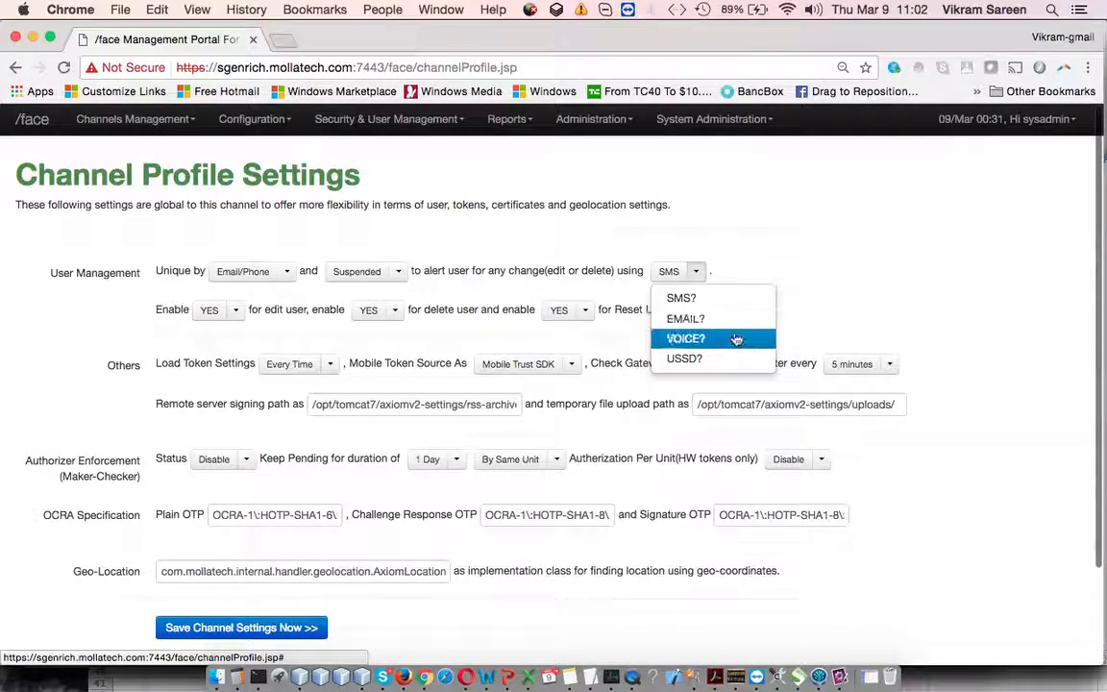
{"action": "left_click", "coordinate": [805, 296]}
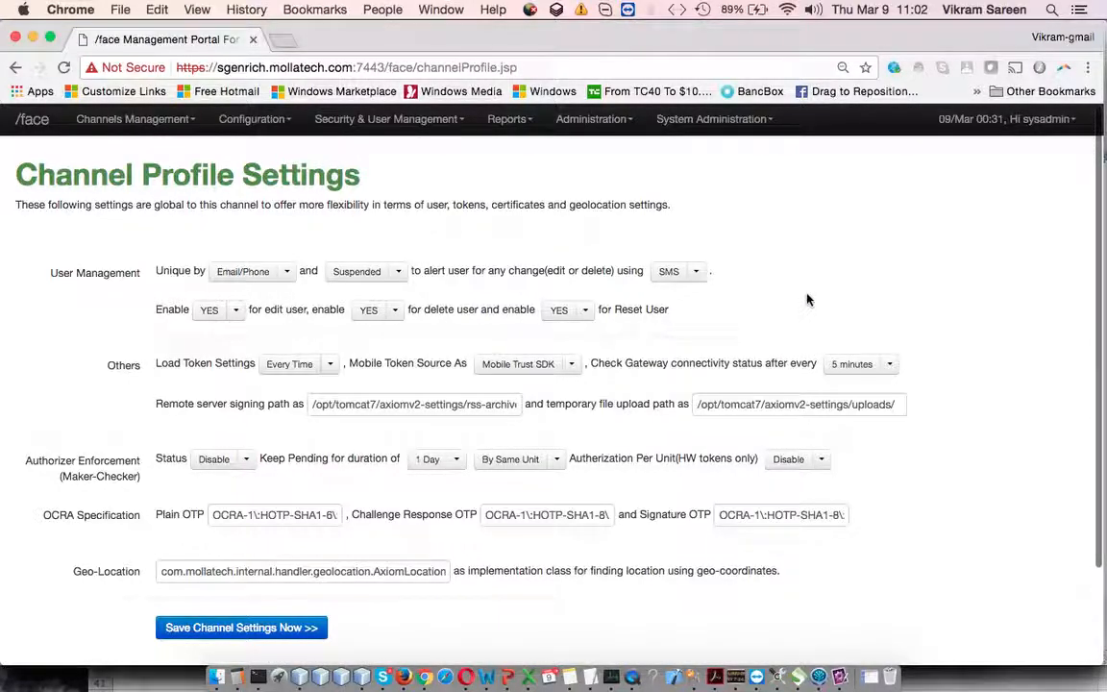
Examine the choices for loading token settings, the mobile token source and the gateway connectivity check interval
{"action": "scroll", "coordinate": [541, 377], "scroll_direction": "down", "scroll_amount": 2}
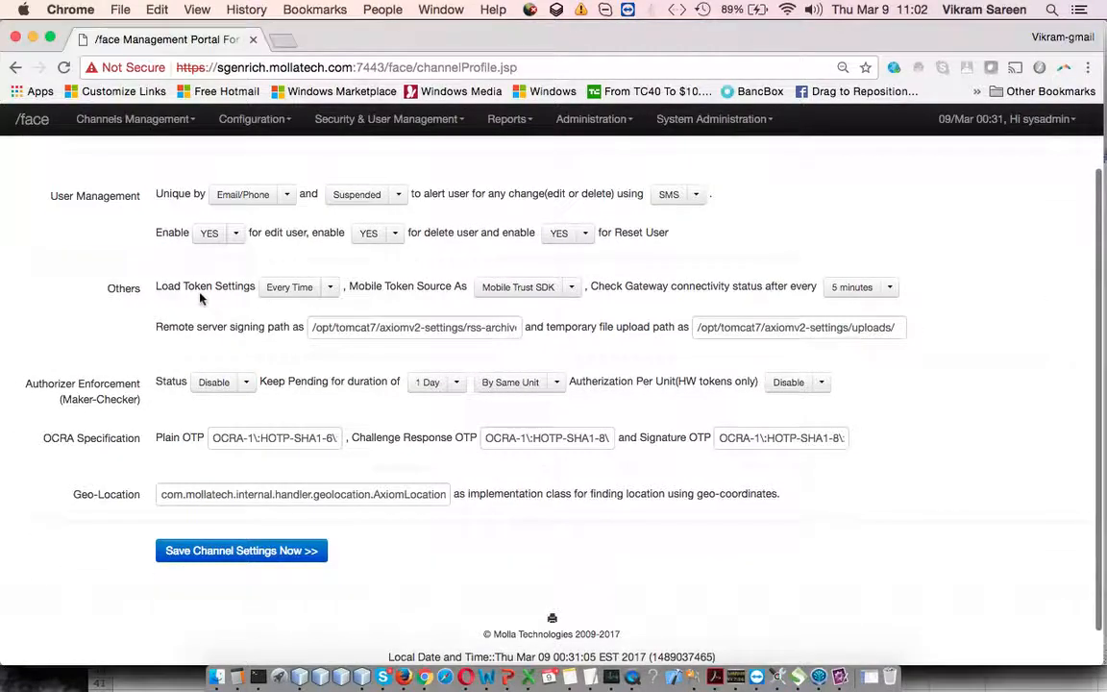
{"action": "left_click_drag", "start_coordinate": [129, 289], "coordinate": [217, 289]}
{"action": "left_click", "coordinate": [238, 289]}
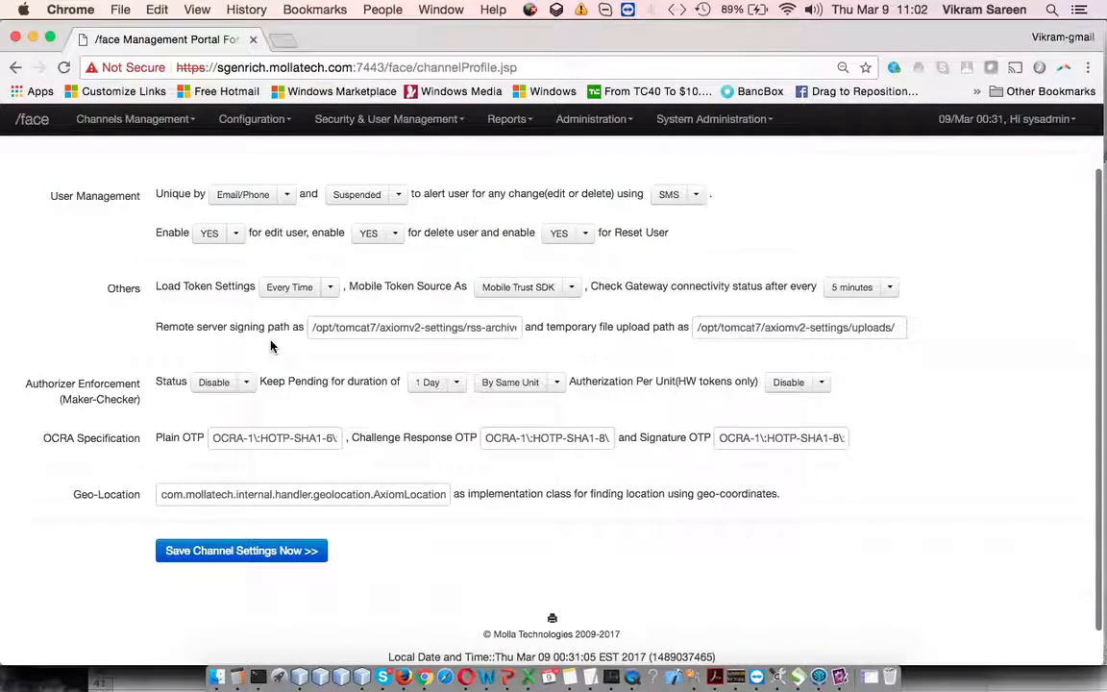
{"action": "left_click", "coordinate": [332, 288]}
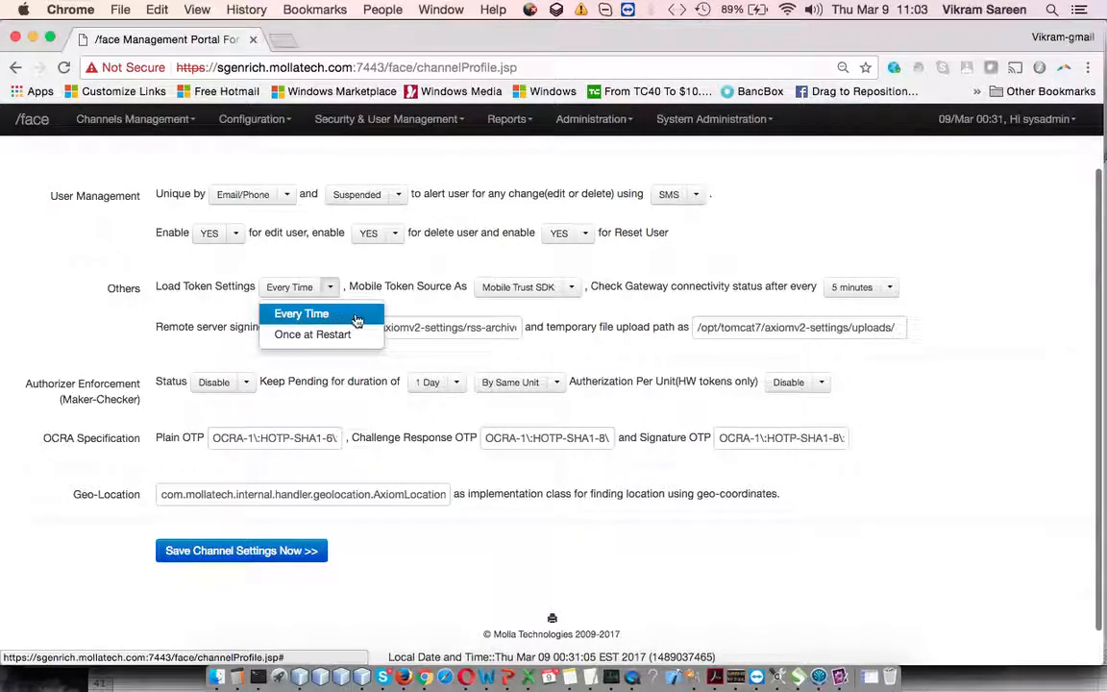
{"action": "left_click", "coordinate": [420, 288]}
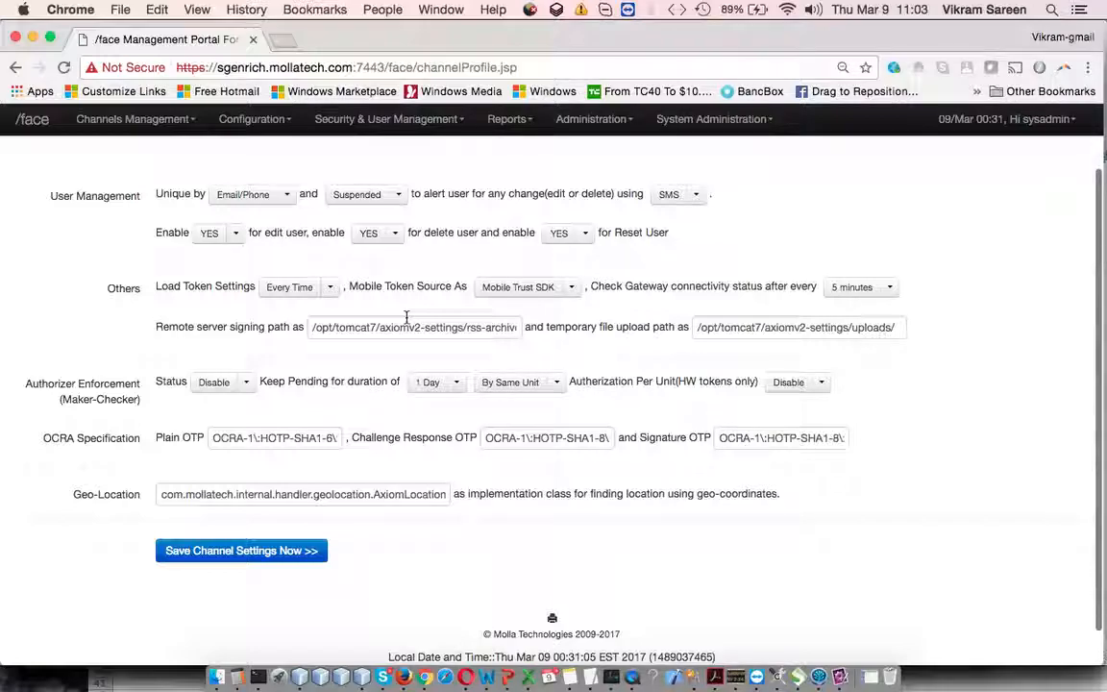
{"action": "left_click", "coordinate": [570, 286]}
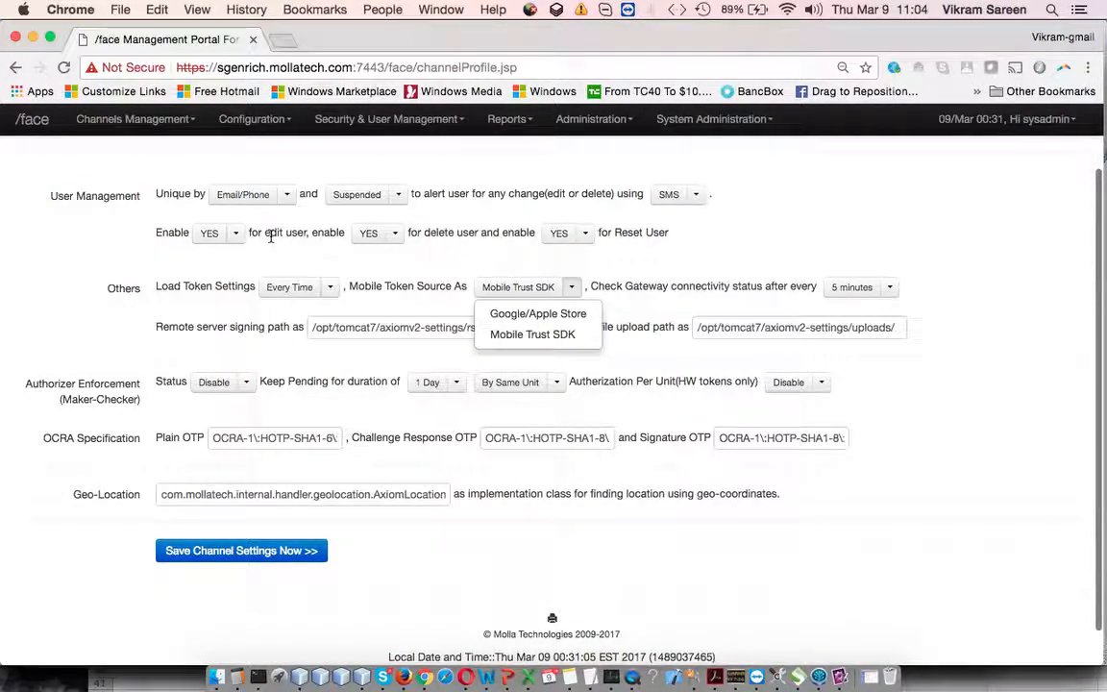
{"action": "left_click", "coordinate": [762, 301]}
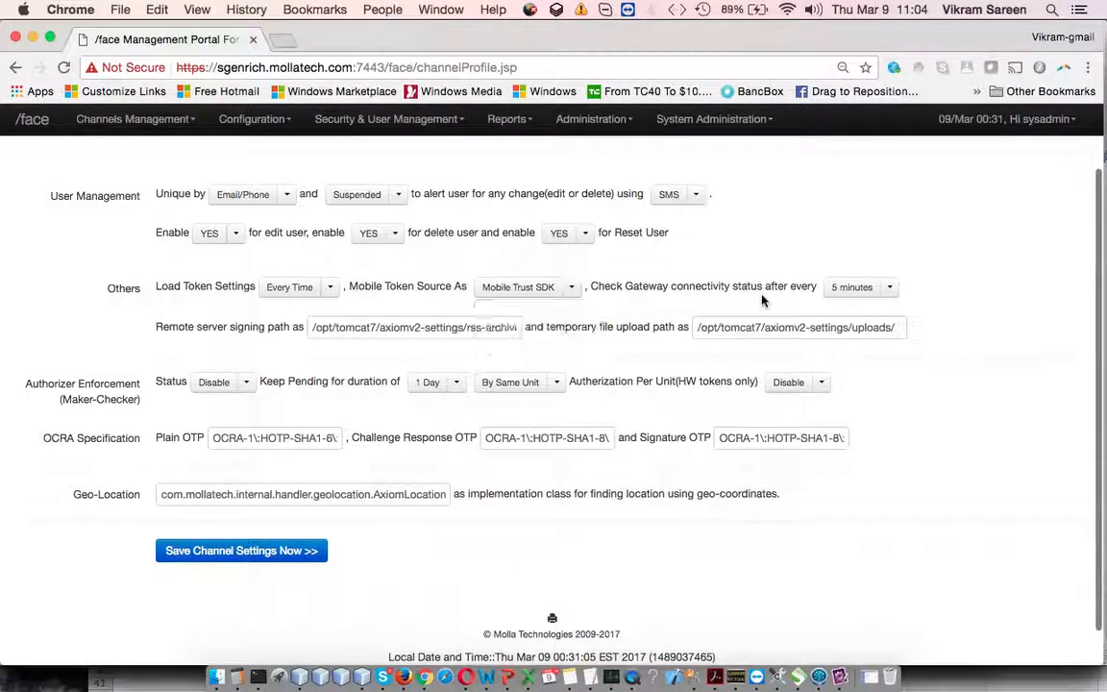
{"action": "left_click", "coordinate": [891, 290]}
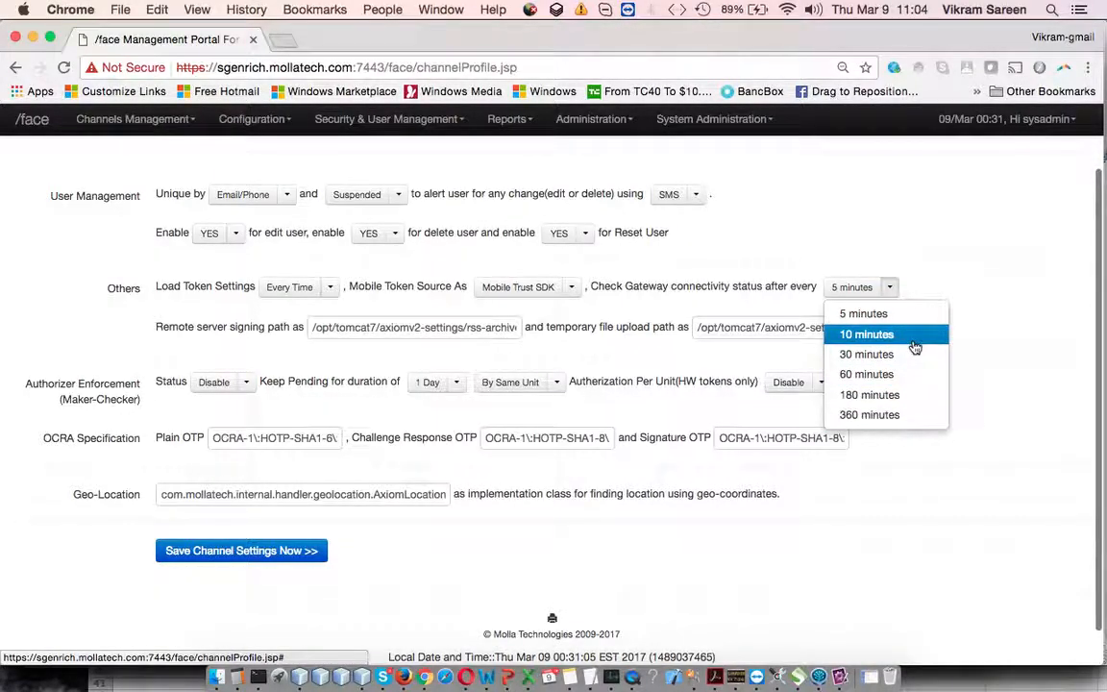
{"action": "left_click", "coordinate": [185, 339]}
Examine the remote server signing path in the Others section
{"action": "left_click_drag", "start_coordinate": [179, 327], "coordinate": [463, 336]}
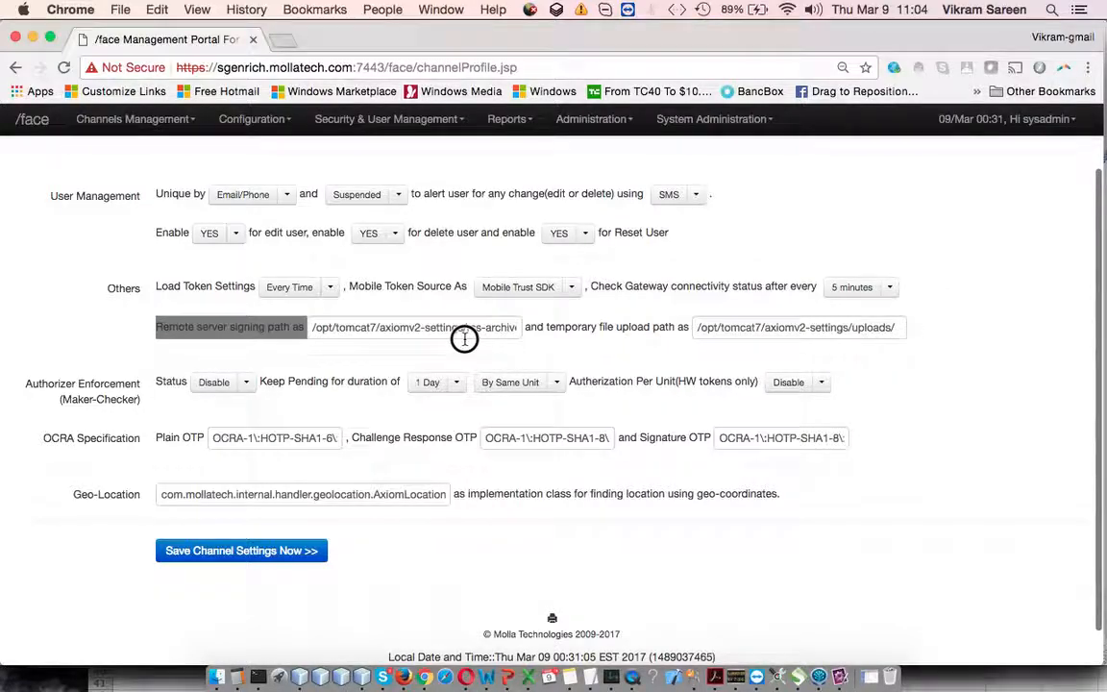
{"action": "left_click", "coordinate": [563, 327]}
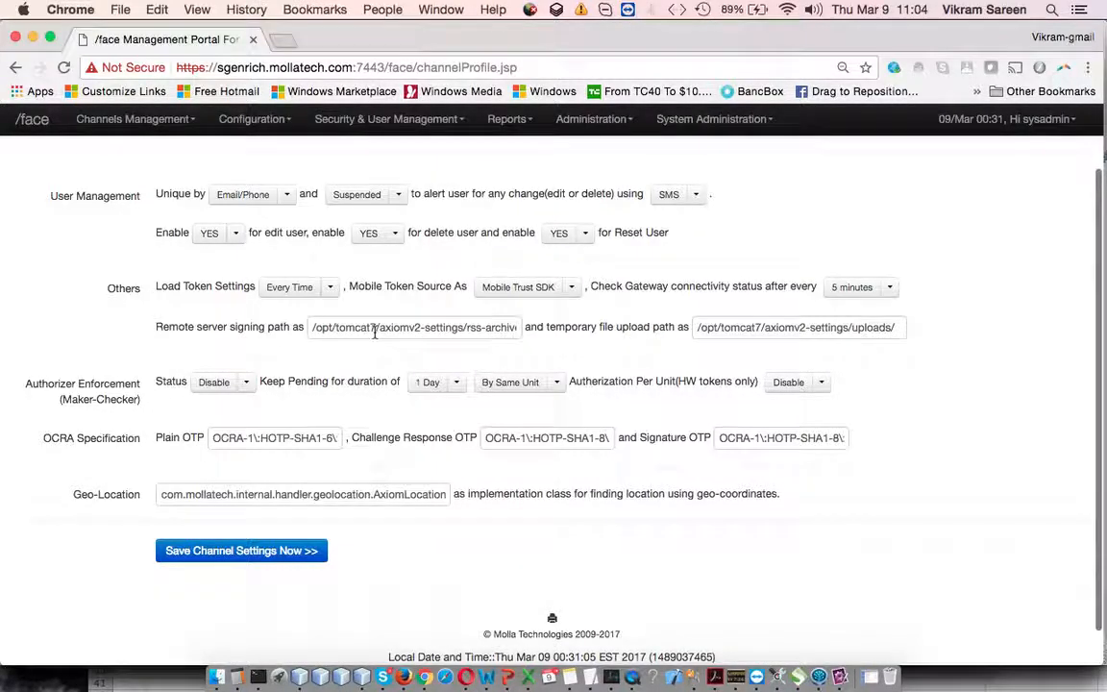
{"action": "left_click_drag", "start_coordinate": [394, 328], "coordinate": [537, 332]}
{"action": "left_click_drag", "start_coordinate": [443, 328], "coordinate": [525, 330]}
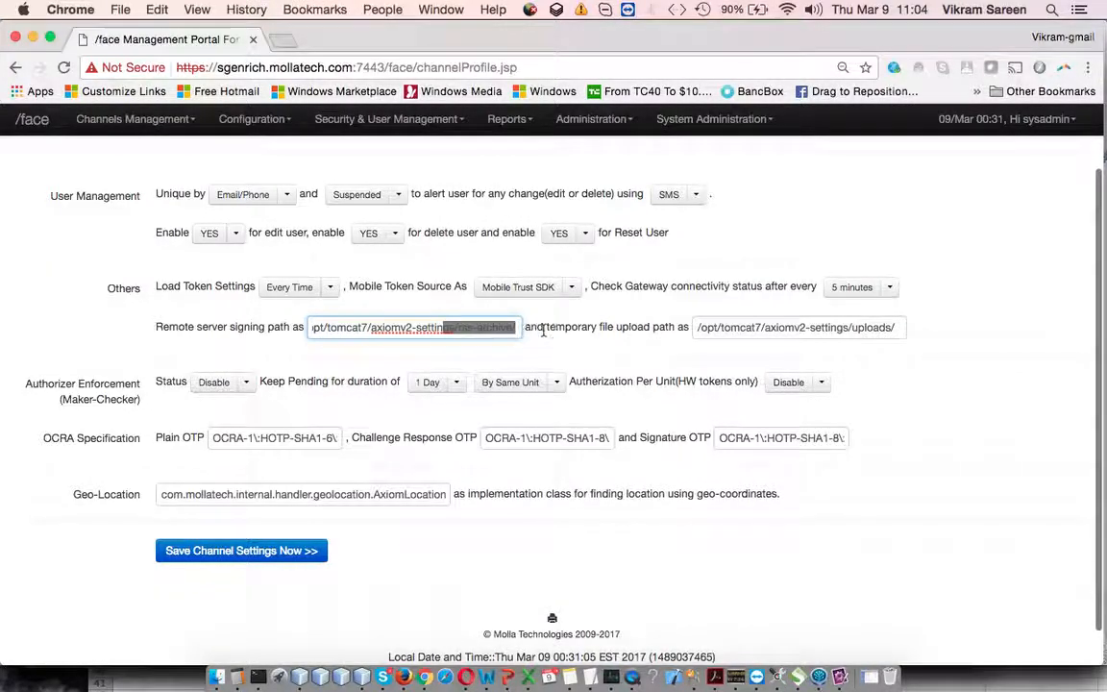
{"action": "left_click", "coordinate": [504, 328]}
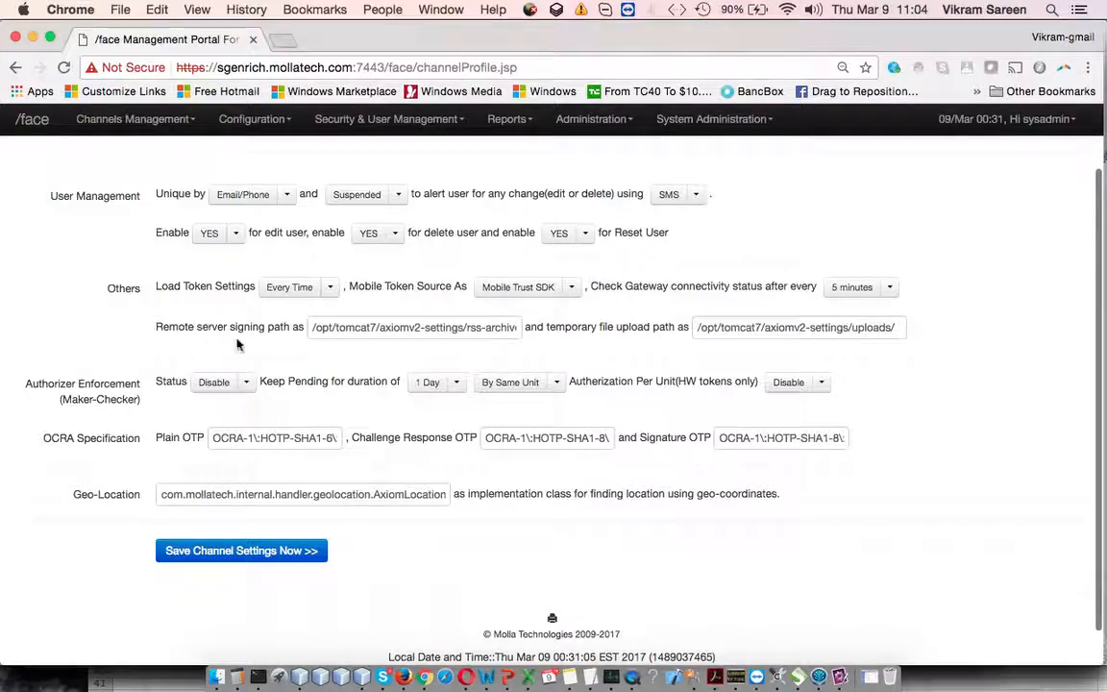
Examine the Authorizer Enforcement choices for status, pending duration, same or different units, and per-unit authorization of hardware tokens
{"action": "scroll", "coordinate": [237, 344], "scroll_direction": "down", "scroll_amount": 1}
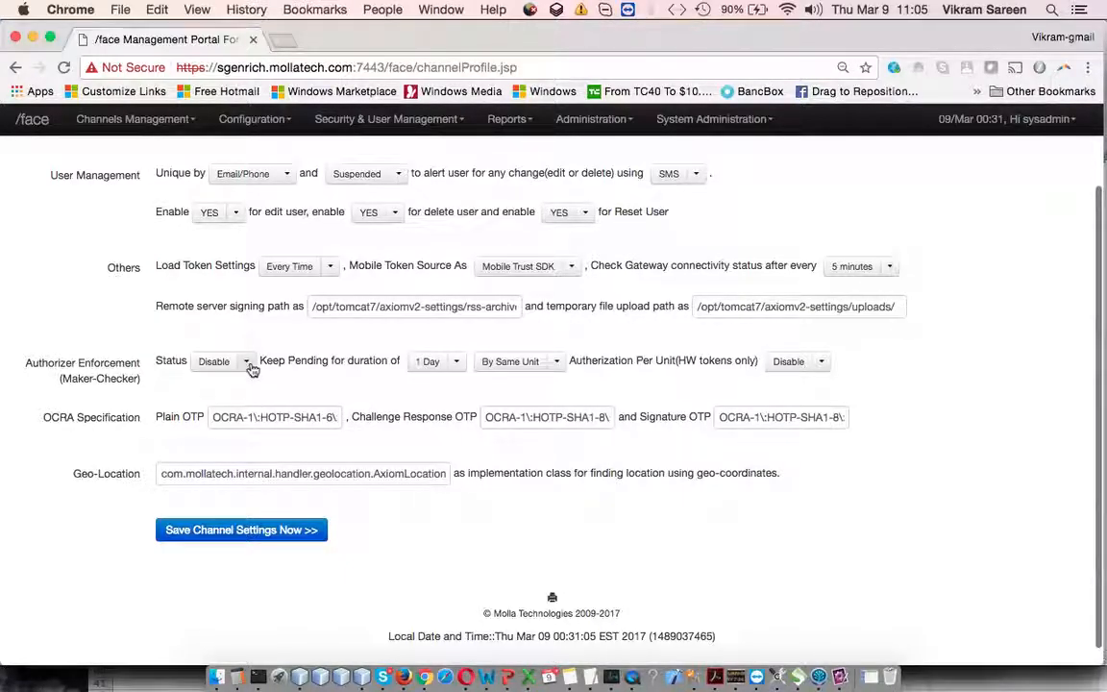
{"action": "left_click", "coordinate": [248, 363]}
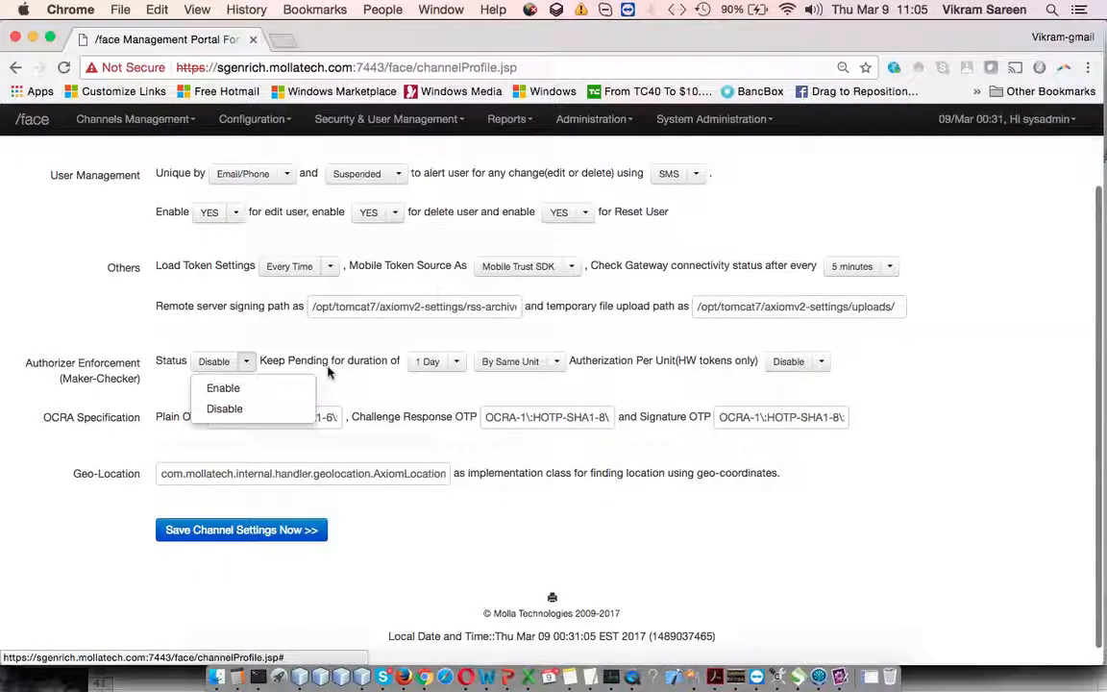
{"action": "left_click", "coordinate": [298, 330]}
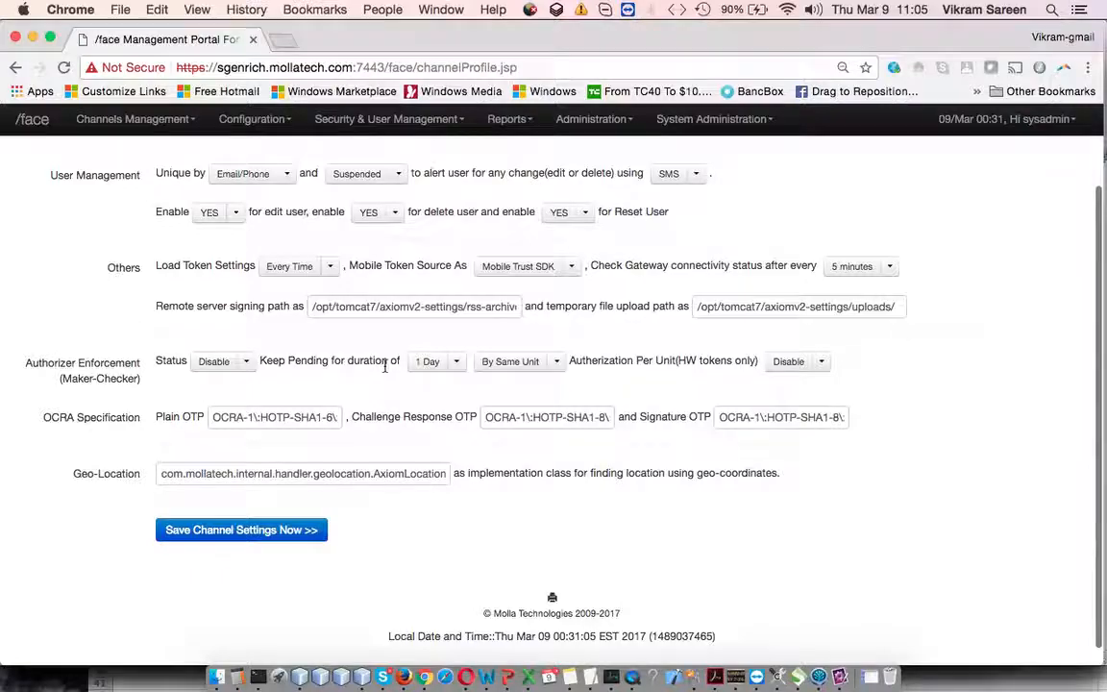
{"action": "left_click", "coordinate": [456, 366]}
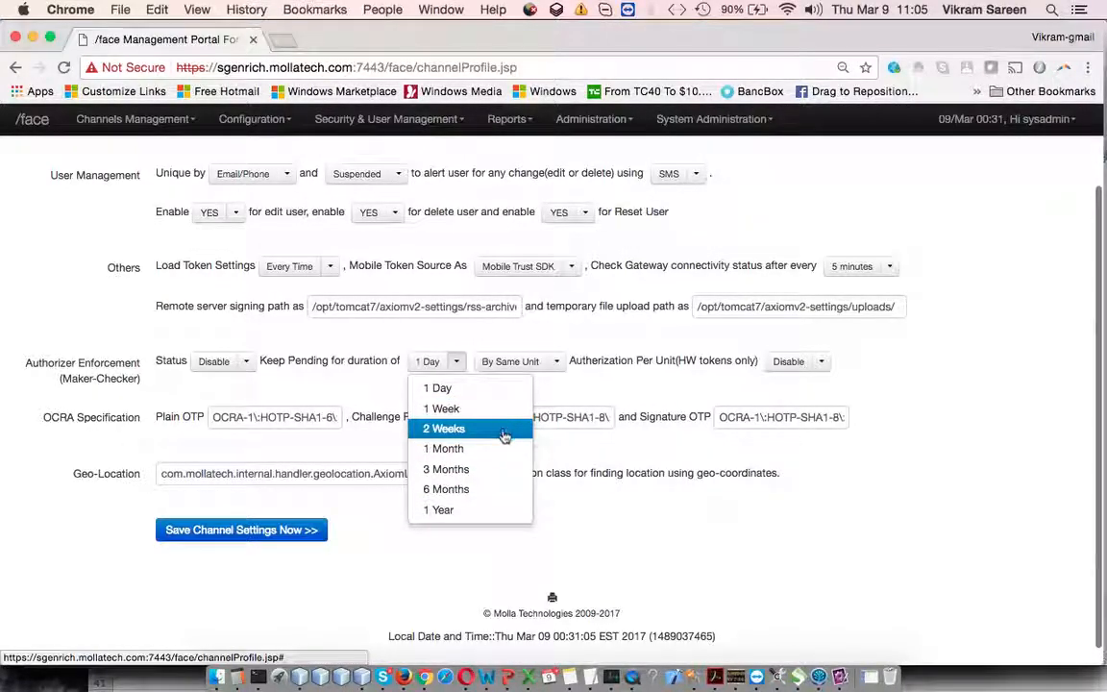
{"action": "left_click", "coordinate": [589, 394]}
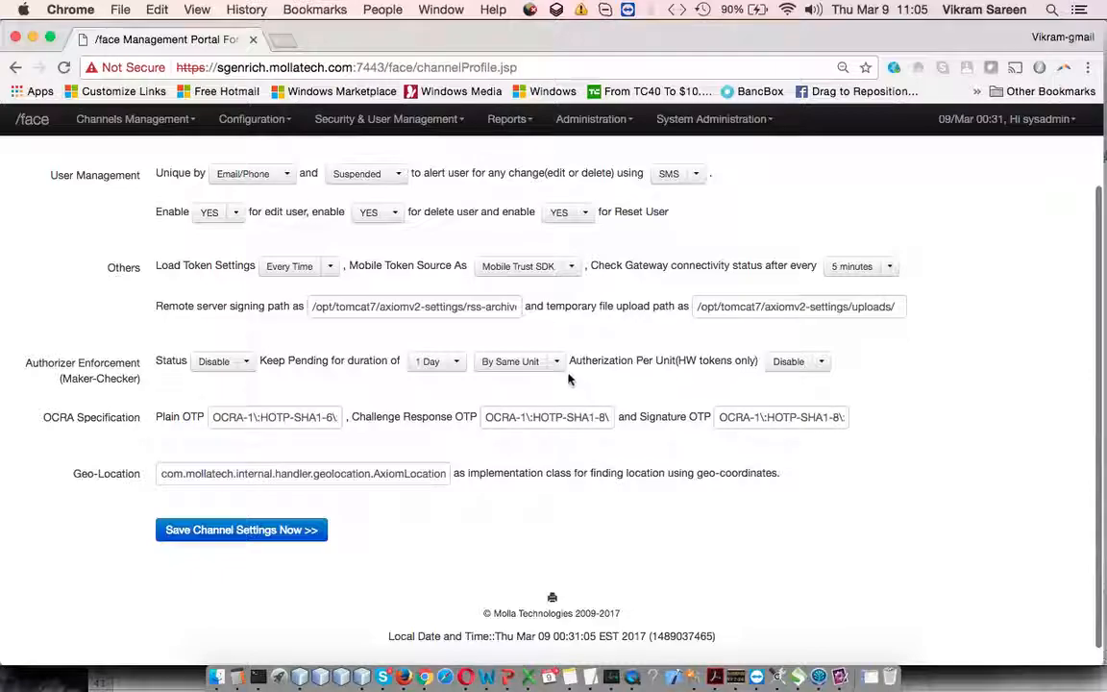
{"action": "left_click", "coordinate": [558, 365]}
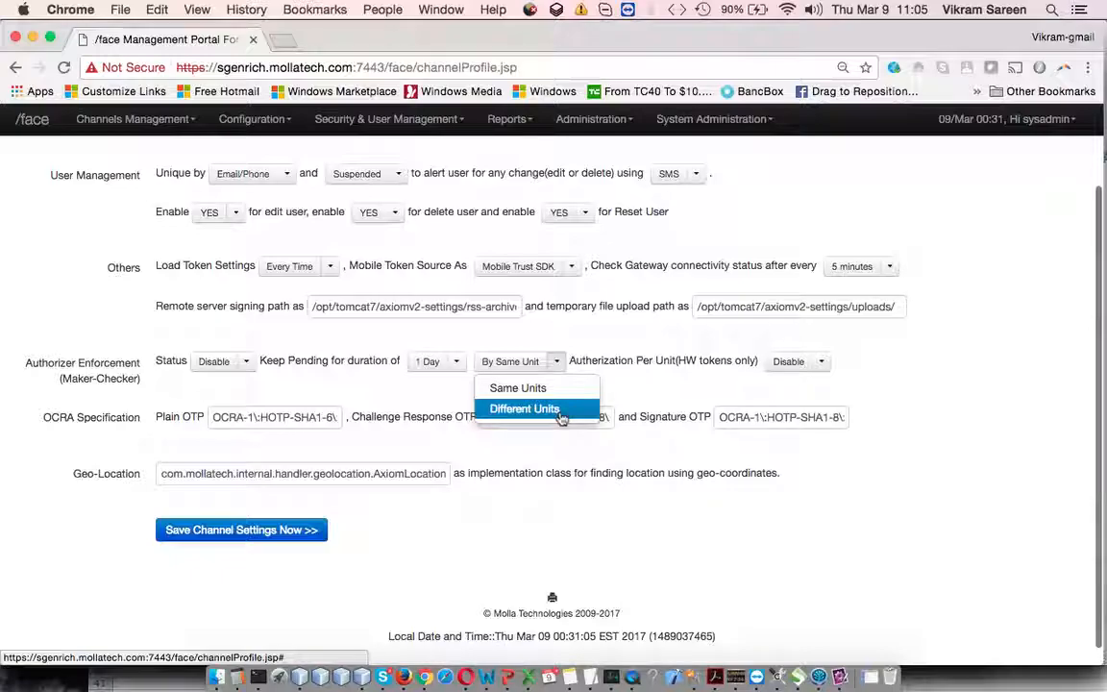
{"action": "left_click", "coordinate": [623, 363]}
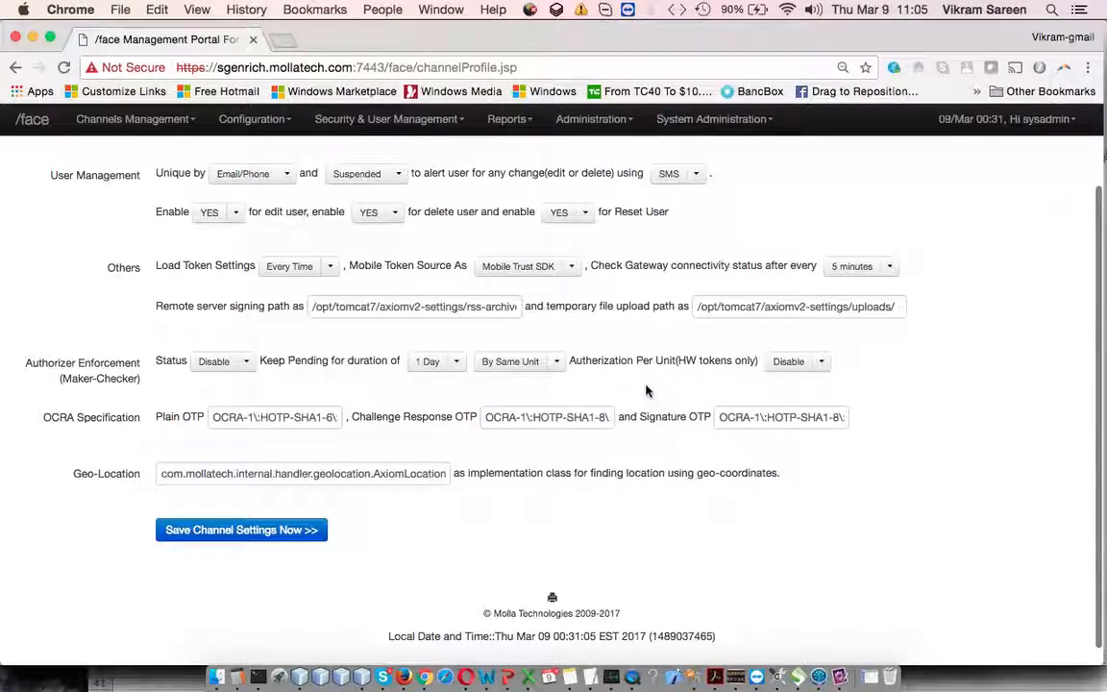
{"action": "left_click_drag", "start_coordinate": [591, 363], "coordinate": [727, 356]}
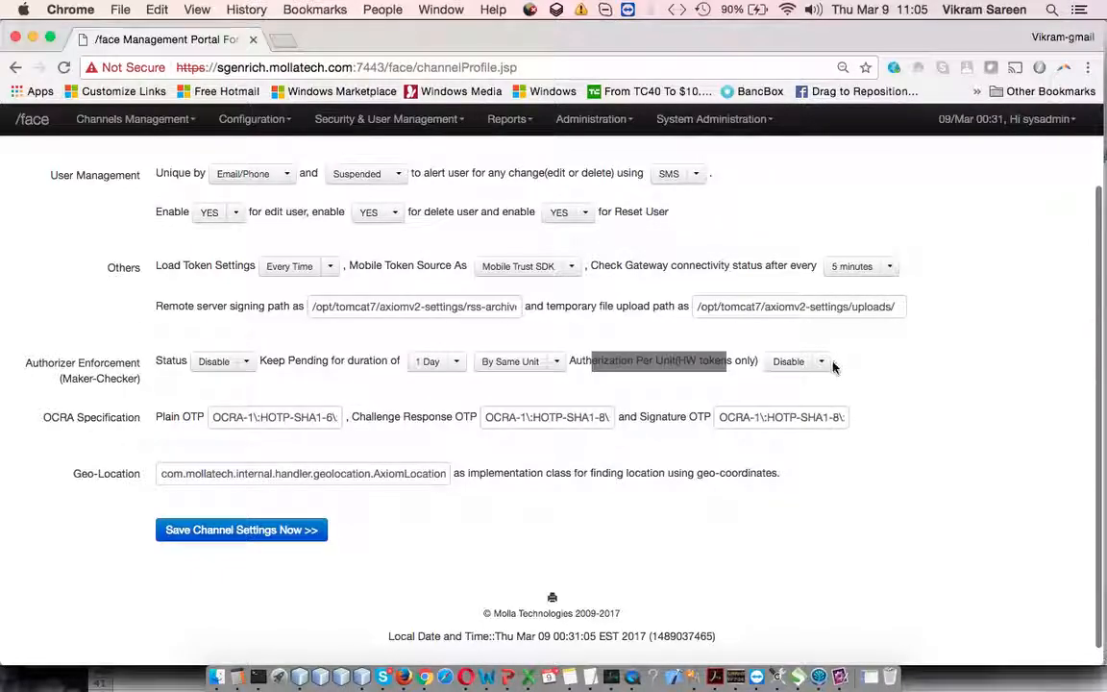
{"action": "left_click", "coordinate": [833, 367]}
{"action": "left_click", "coordinate": [824, 361]}
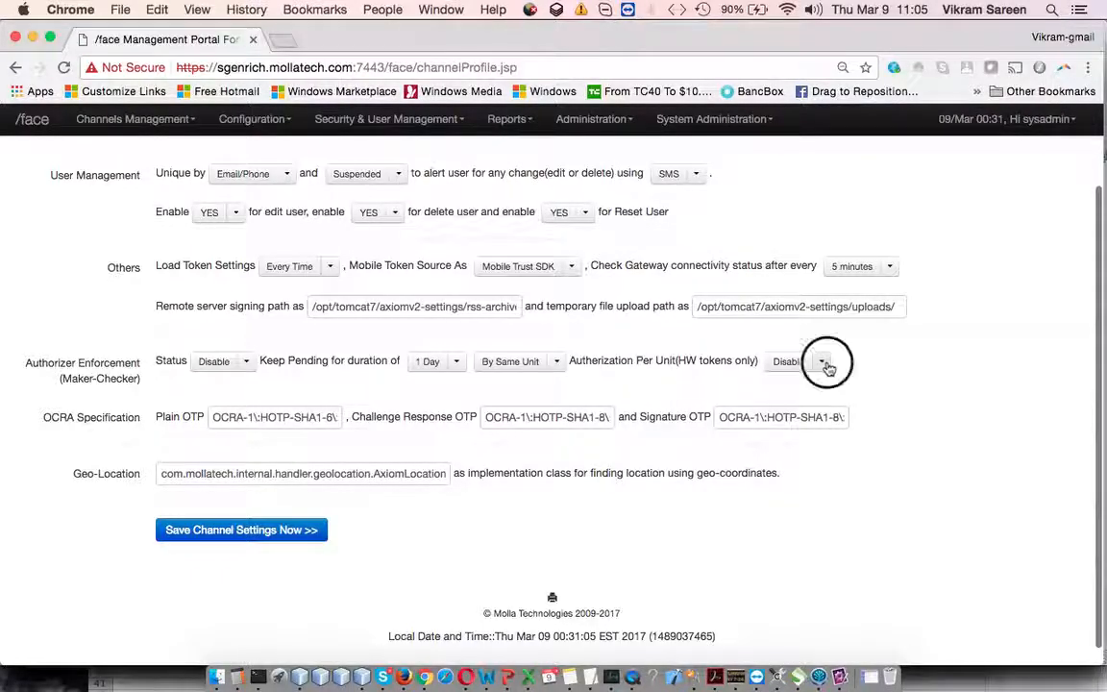
{"action": "left_click", "coordinate": [937, 351]}
Examine the OCRA specification values for Plain OTP, Challenge Response OTP and Signature OTP
{"action": "left_click", "coordinate": [227, 420]}
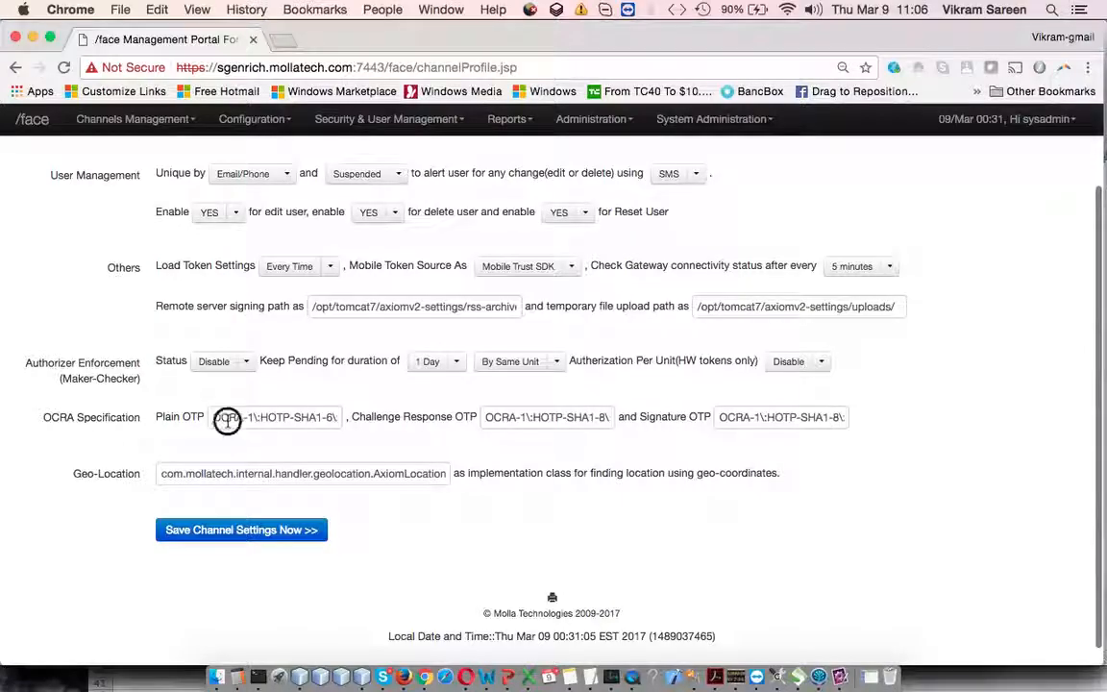
{"action": "left_click_drag", "start_coordinate": [227, 420], "coordinate": [348, 432]}
{"action": "left_click", "coordinate": [445, 416]}
{"action": "triple_click", "coordinate": [272, 427]}
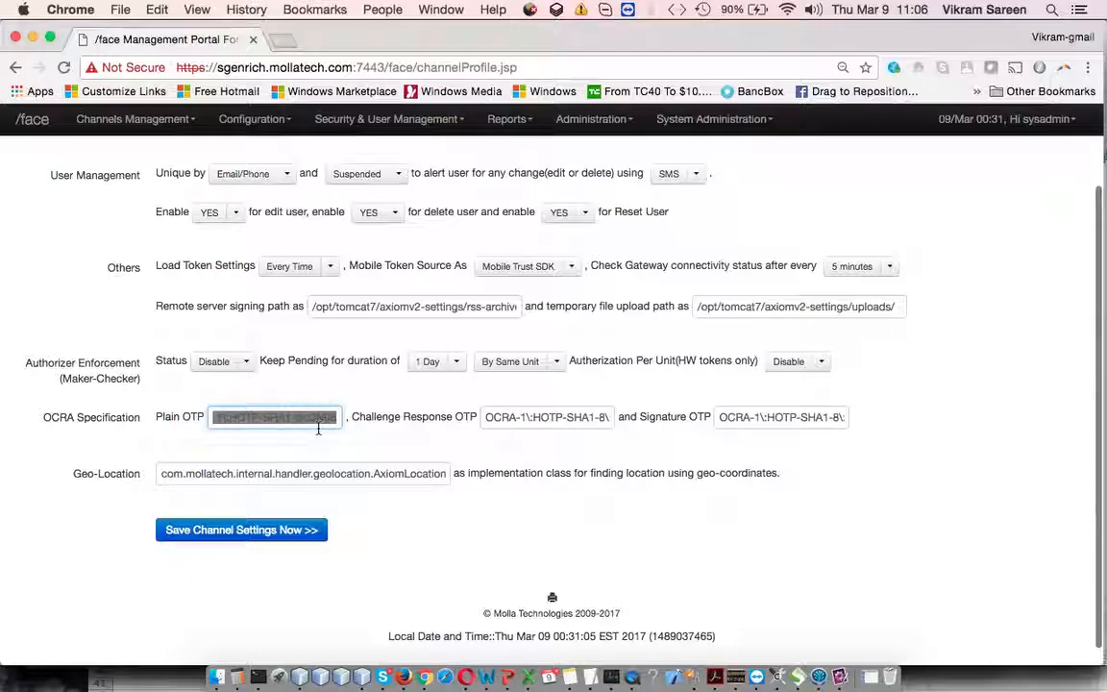
{"action": "left_click", "coordinate": [217, 417]}
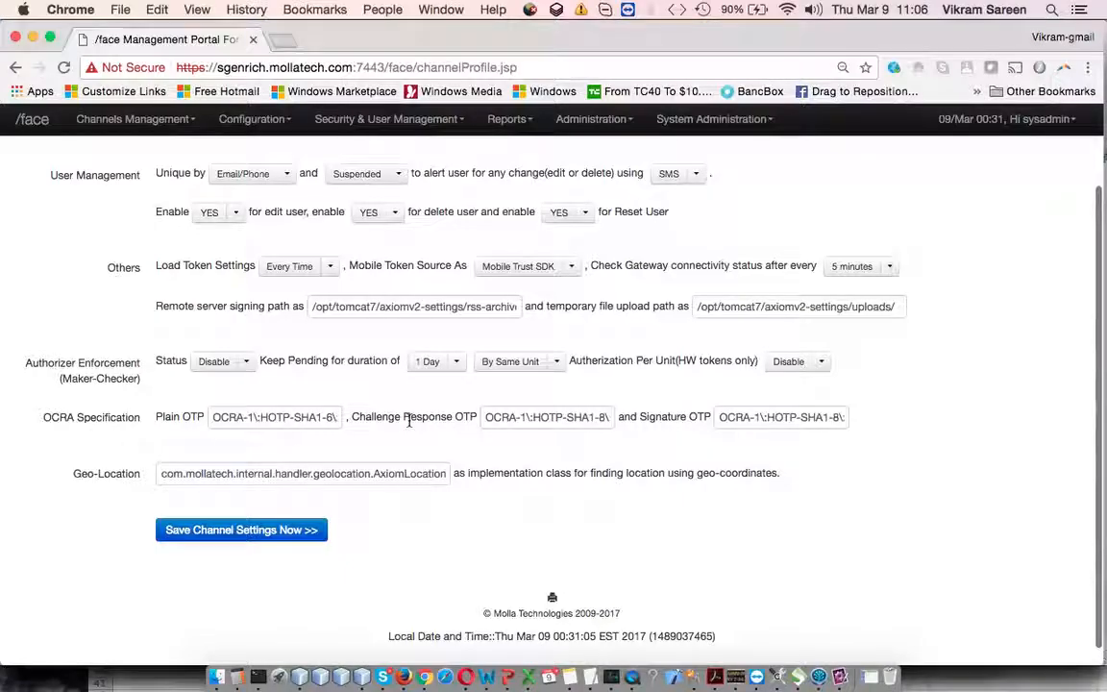
{"action": "left_click_drag", "start_coordinate": [410, 417], "coordinate": [485, 424]}
{"action": "left_click_drag", "start_coordinate": [637, 419], "coordinate": [872, 420]}
{"action": "left_click", "coordinate": [875, 423]}
Examine the Geo-Location implementation class used for finding locations from geo-coordinates
{"action": "left_click_drag", "start_coordinate": [170, 470], "coordinate": [420, 481]}
{"action": "scroll", "coordinate": [433, 490], "scroll_direction": "up", "scroll_amount": 5}
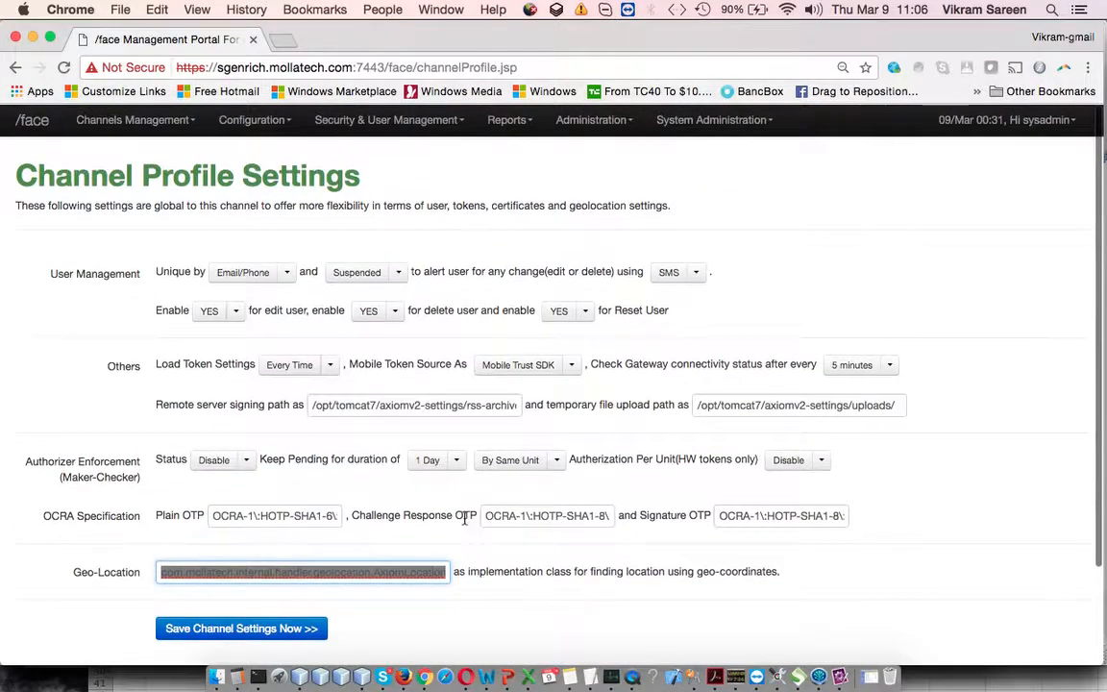
{"action": "scroll", "coordinate": [451, 509], "scroll_direction": "down", "scroll_amount": 6}
{"action": "left_click", "coordinate": [447, 512]}
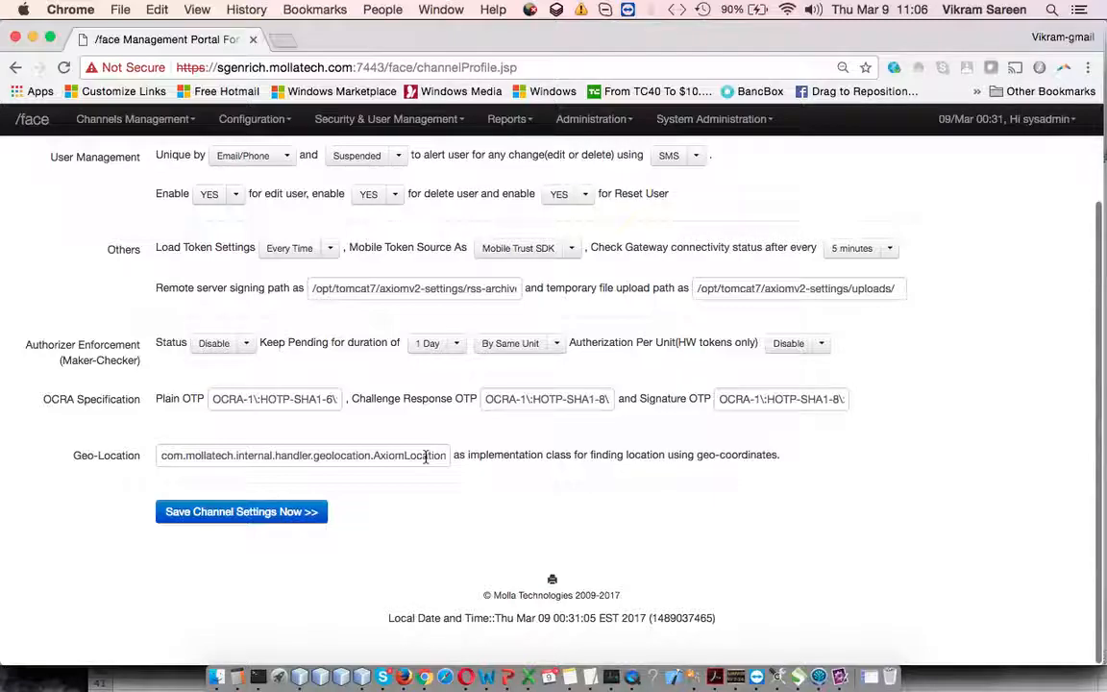
Examine the class name at the end of the Geo-Location implementation path and review the whole Channel Profile Settings page
{"action": "left_click_drag", "start_coordinate": [426, 457], "coordinate": [452, 478]}
{"action": "left_click", "coordinate": [451, 478]}
{"action": "double_click", "coordinate": [411, 462]}
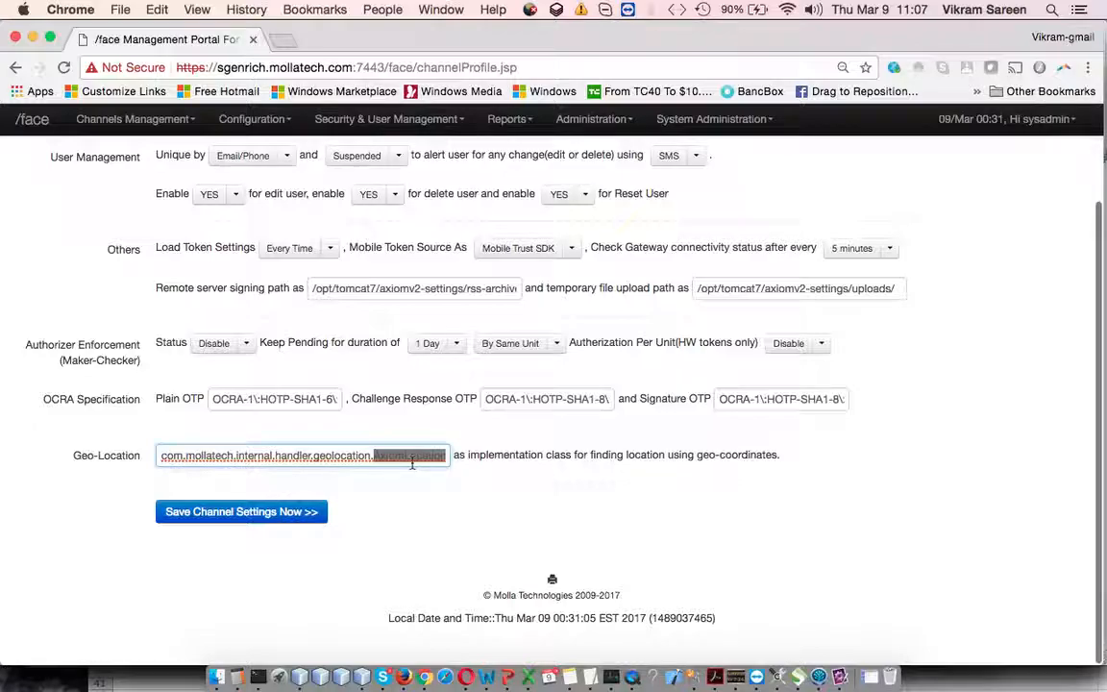
{"action": "left_click", "coordinate": [453, 468]}
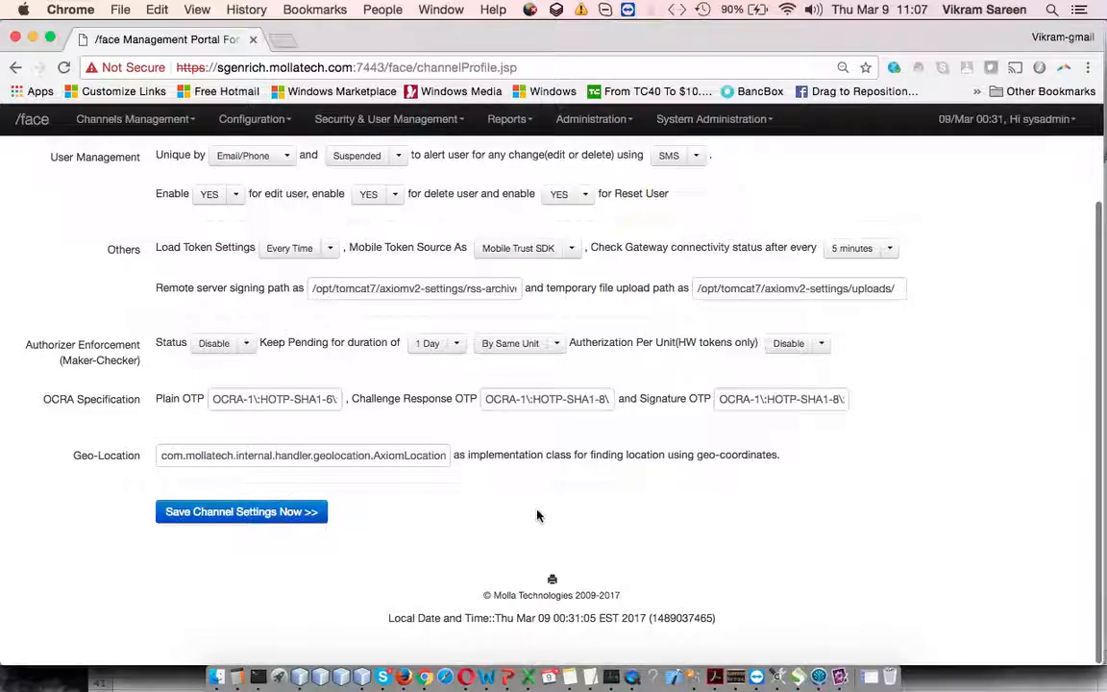
{"action": "scroll", "coordinate": [408, 532], "scroll_direction": "up", "scroll_amount": 3}
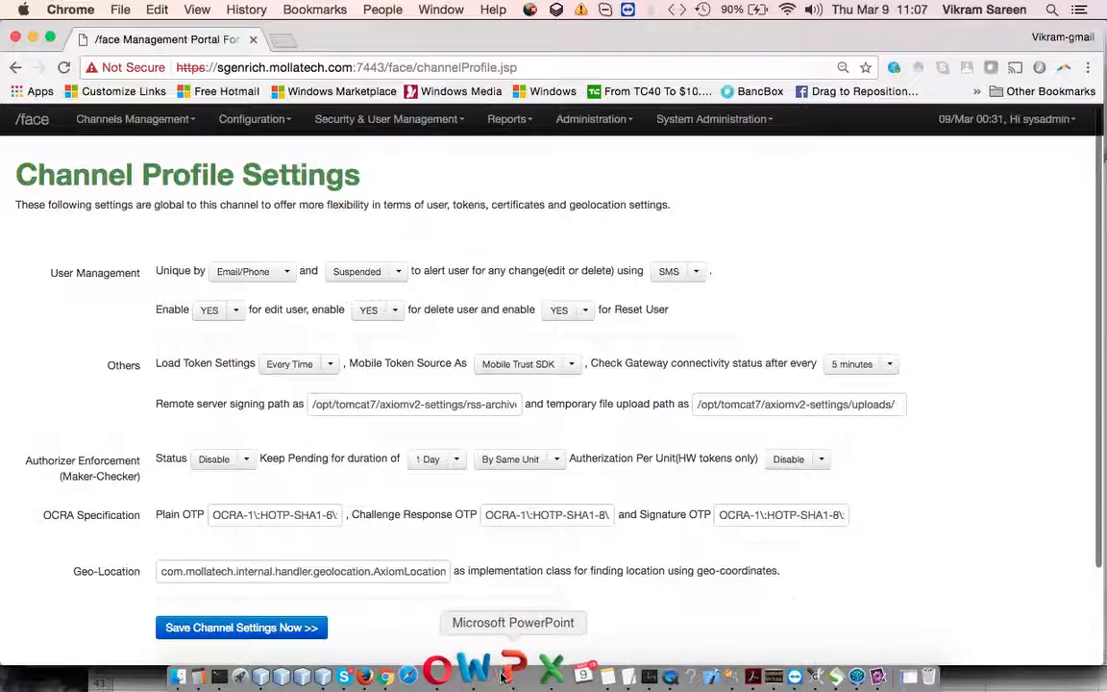
Switch to PowerPoint to check the Part A topic list, and return to the management portal in Chrome
{"action": "left_click", "coordinate": [523, 670]}
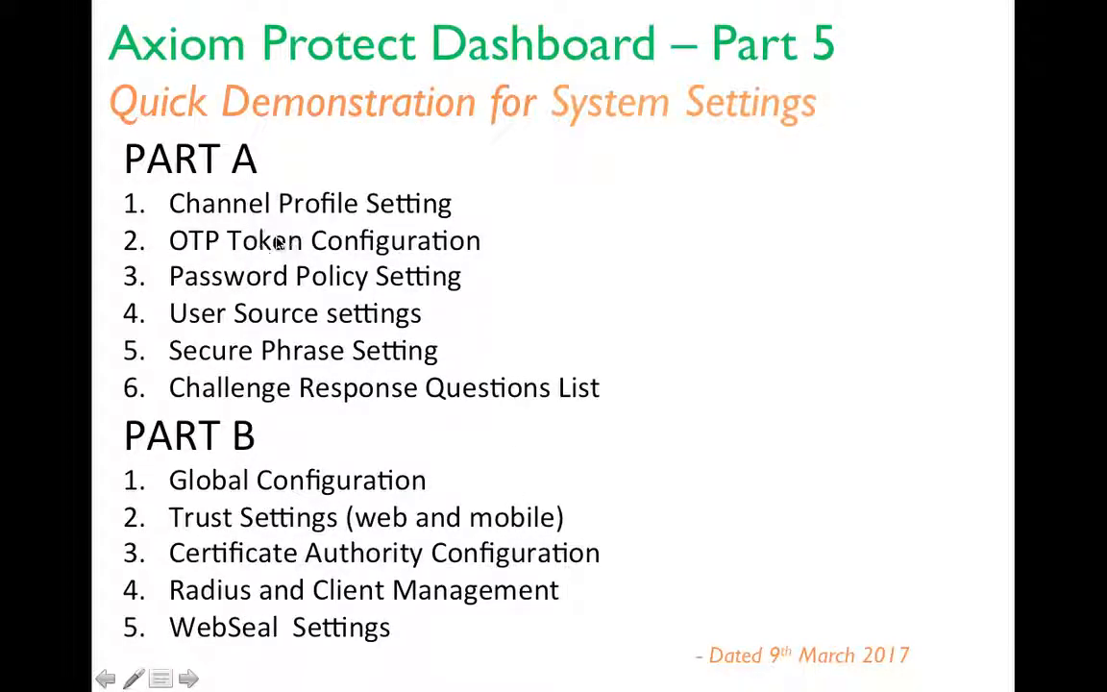
{"action": "key", "text": "Escape"}
{"action": "left_click", "coordinate": [424, 673]}
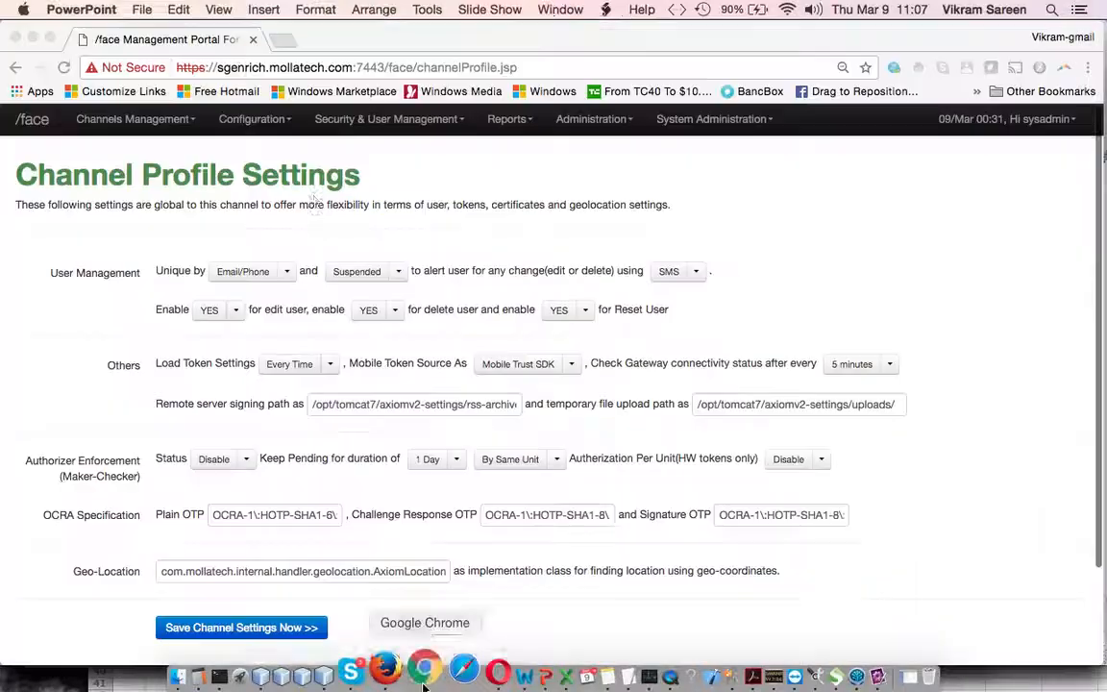
Open the OTP Token Configuration page from System Configuration
{"action": "left_click", "coordinate": [252, 118]}
{"action": "left_click", "coordinate": [288, 171]}
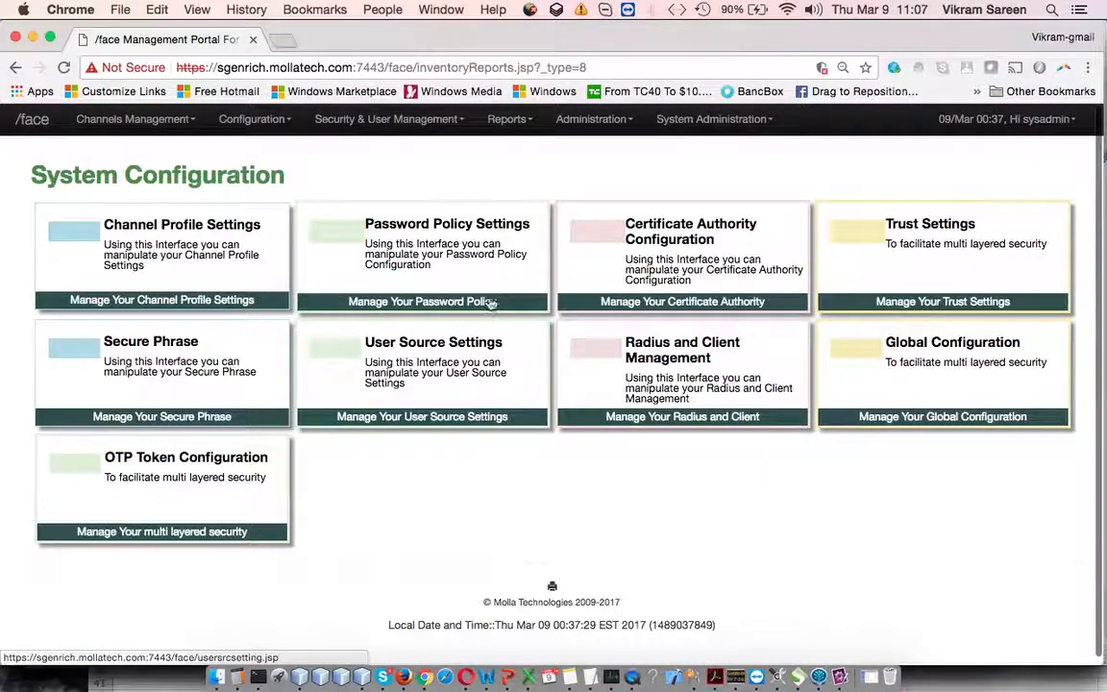
{"action": "left_click", "coordinate": [195, 480]}
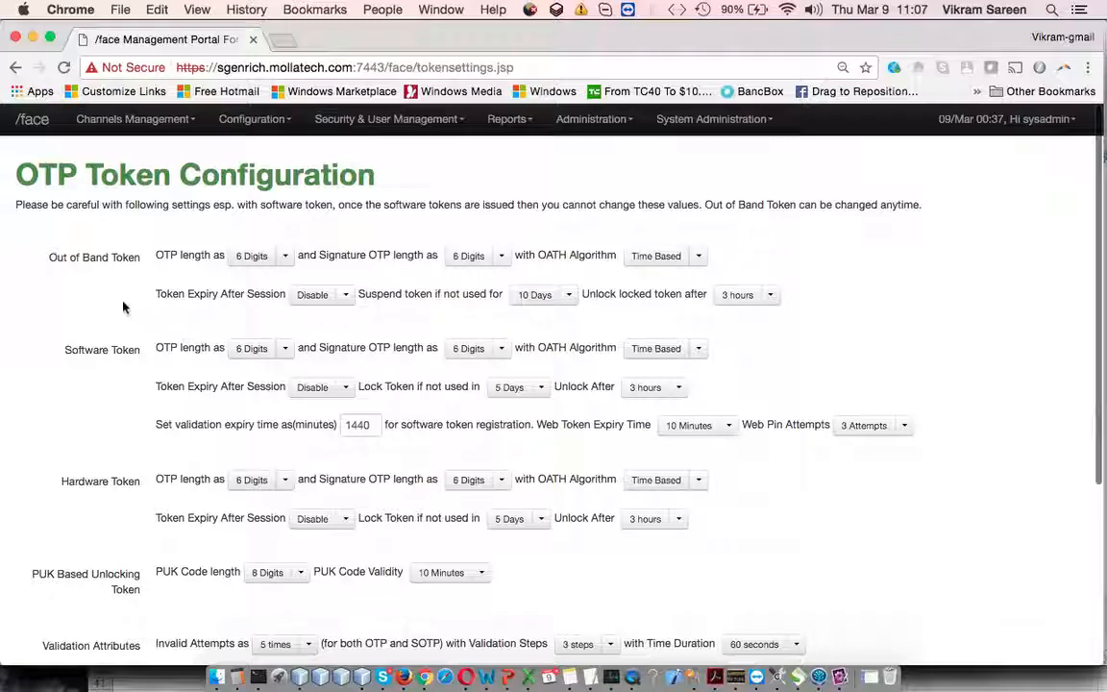
Look over the OTP Token Configuration sections, from Out of Band Token to Alert For Threshold
{"action": "left_click", "coordinate": [60, 256]}
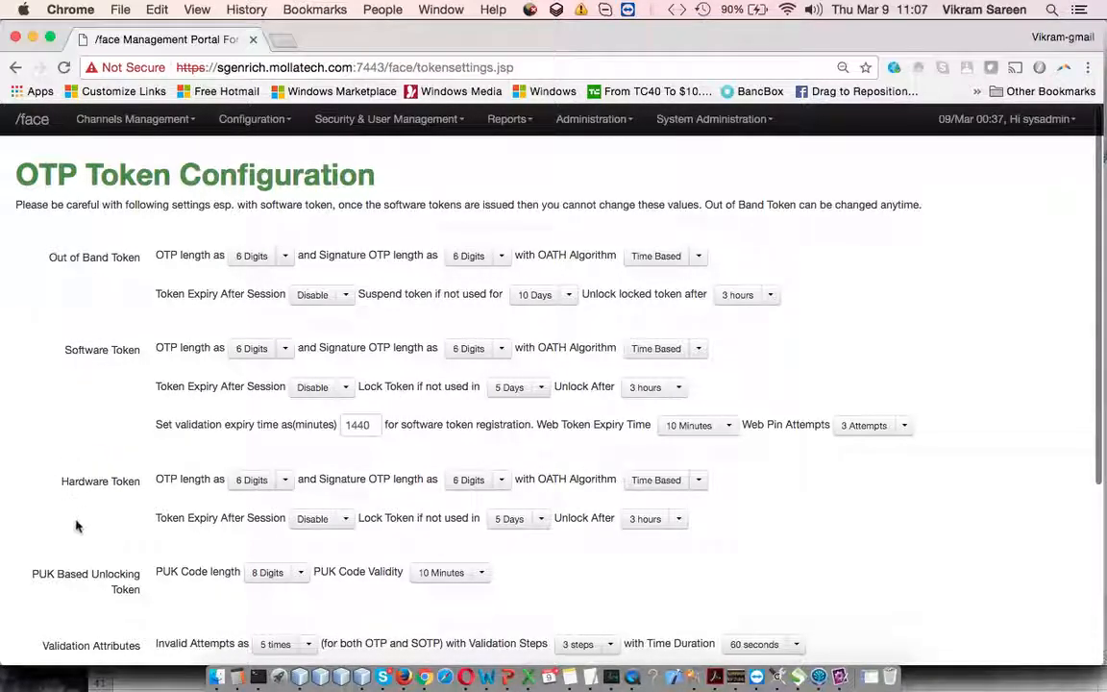
{"action": "scroll", "coordinate": [77, 526], "scroll_direction": "down", "scroll_amount": 5}
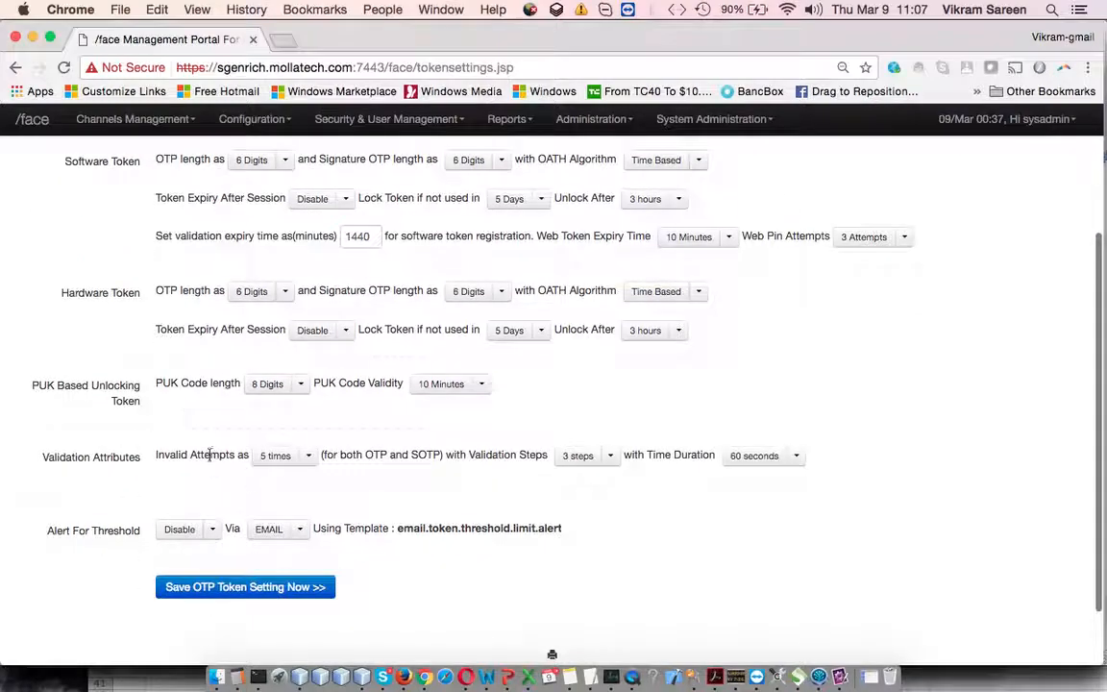
{"action": "scroll", "coordinate": [210, 455], "scroll_direction": "up", "scroll_amount": 5}
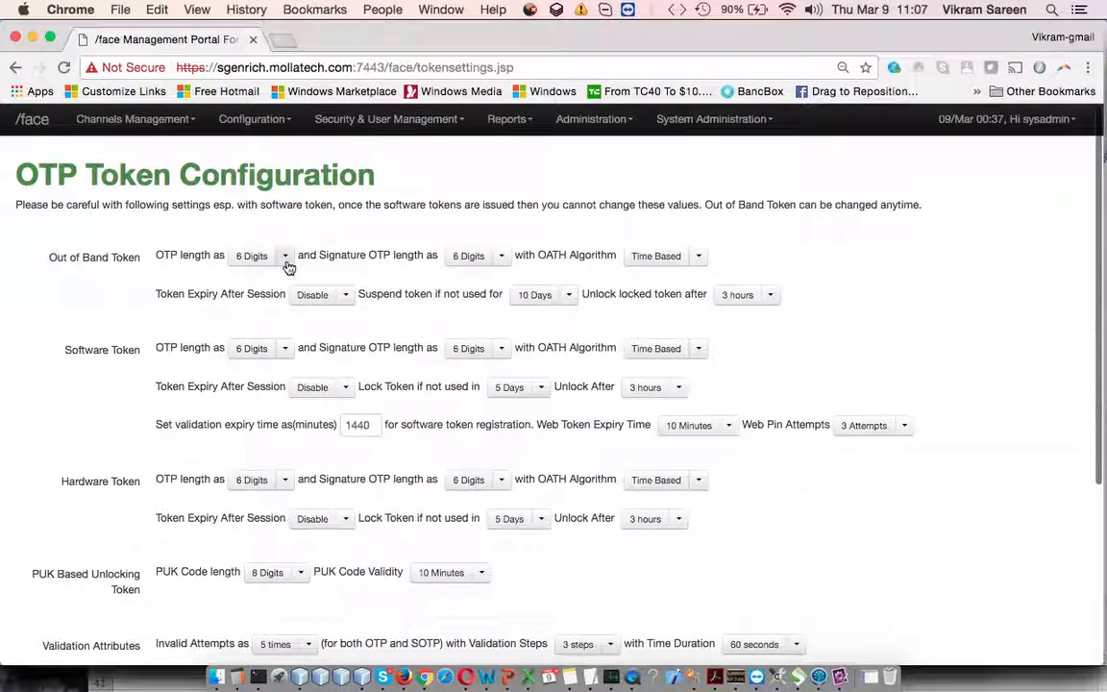
Examine the Out of Band Token choices for OTP length, Signature OTP length and OATH algorithm
{"action": "left_click", "coordinate": [286, 256]}
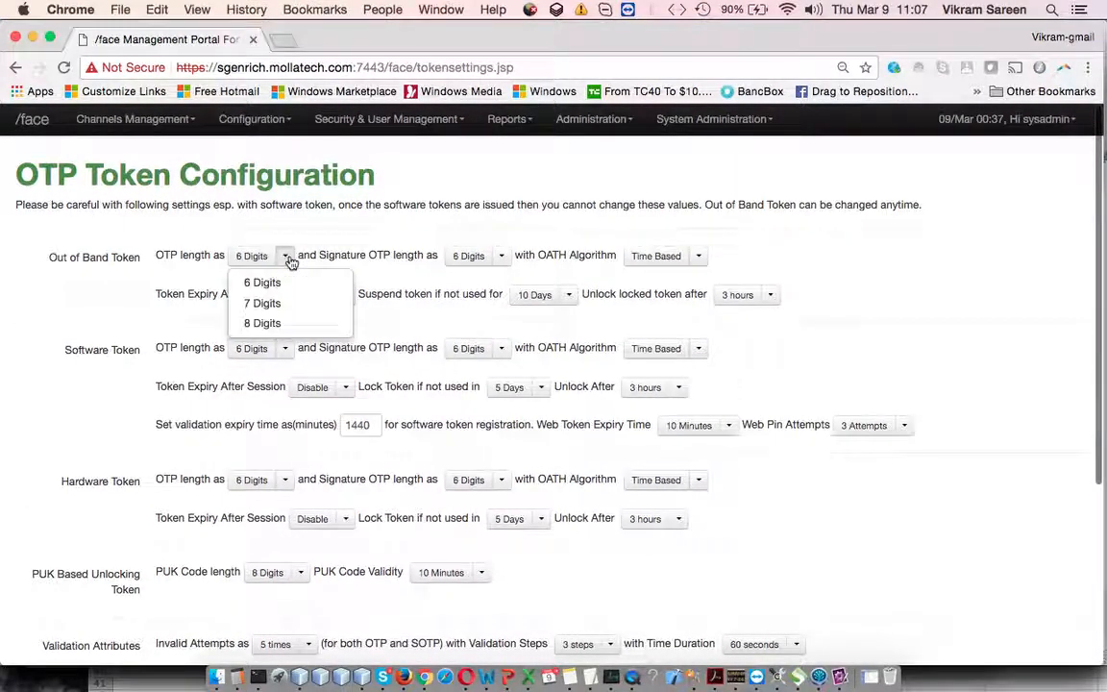
{"action": "left_click", "coordinate": [492, 257]}
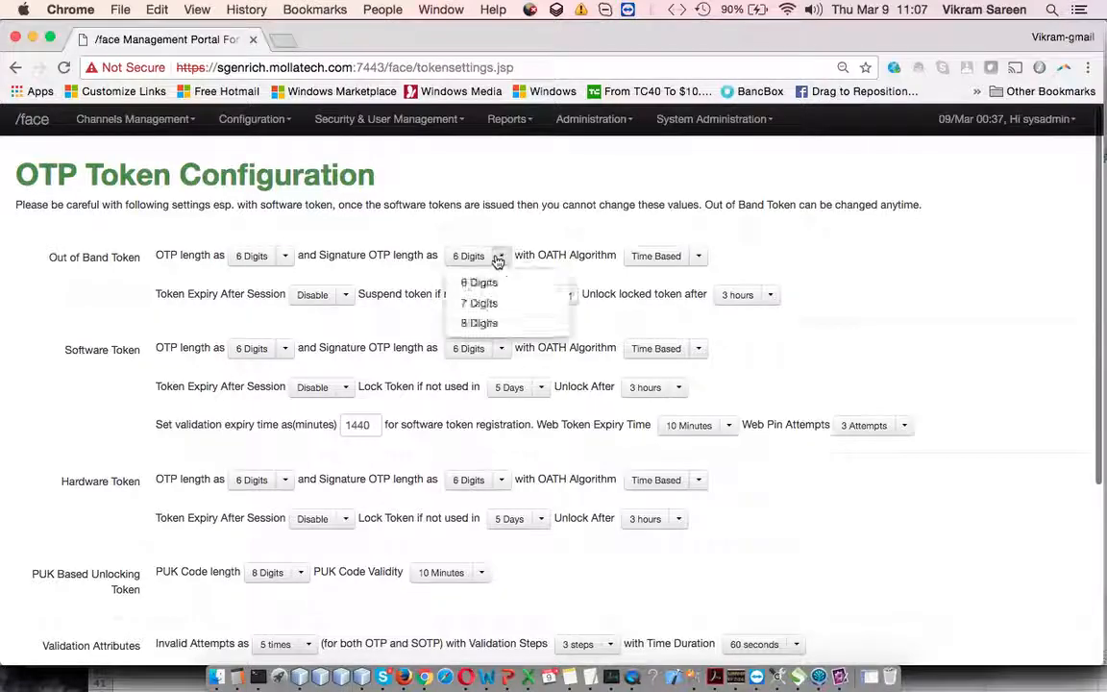
{"action": "left_click", "coordinate": [561, 281]}
{"action": "left_click", "coordinate": [699, 257]}
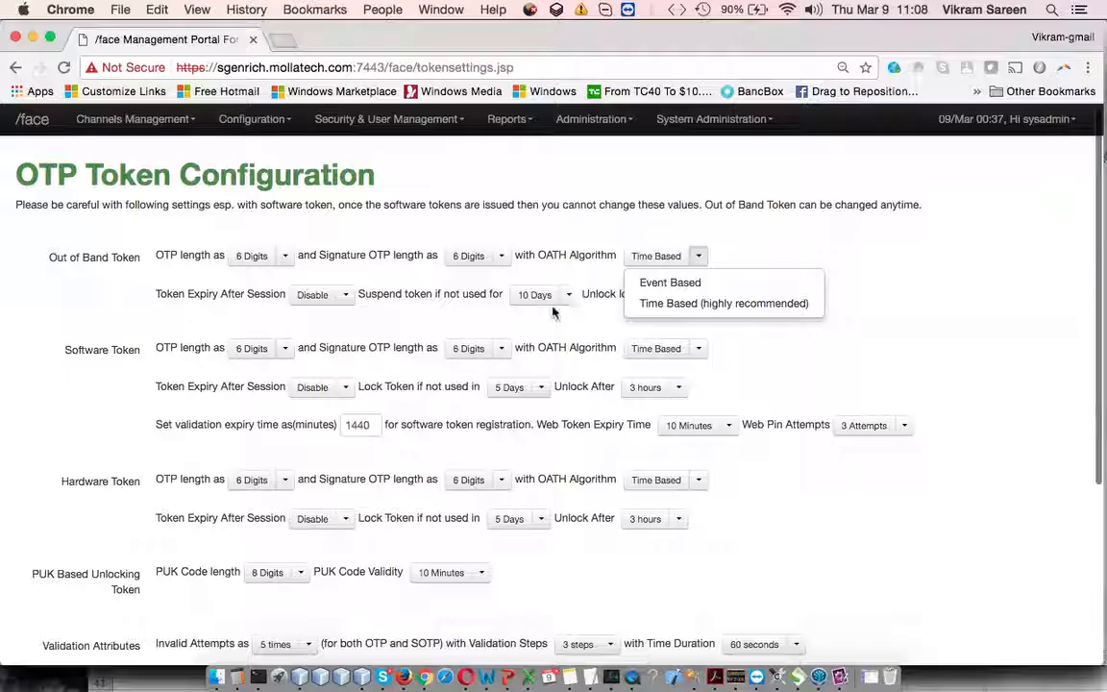
Examine the Out of Band Token choices for expiry after session, suspension when unused and unlocking of locked tokens
{"action": "left_click", "coordinate": [347, 295]}
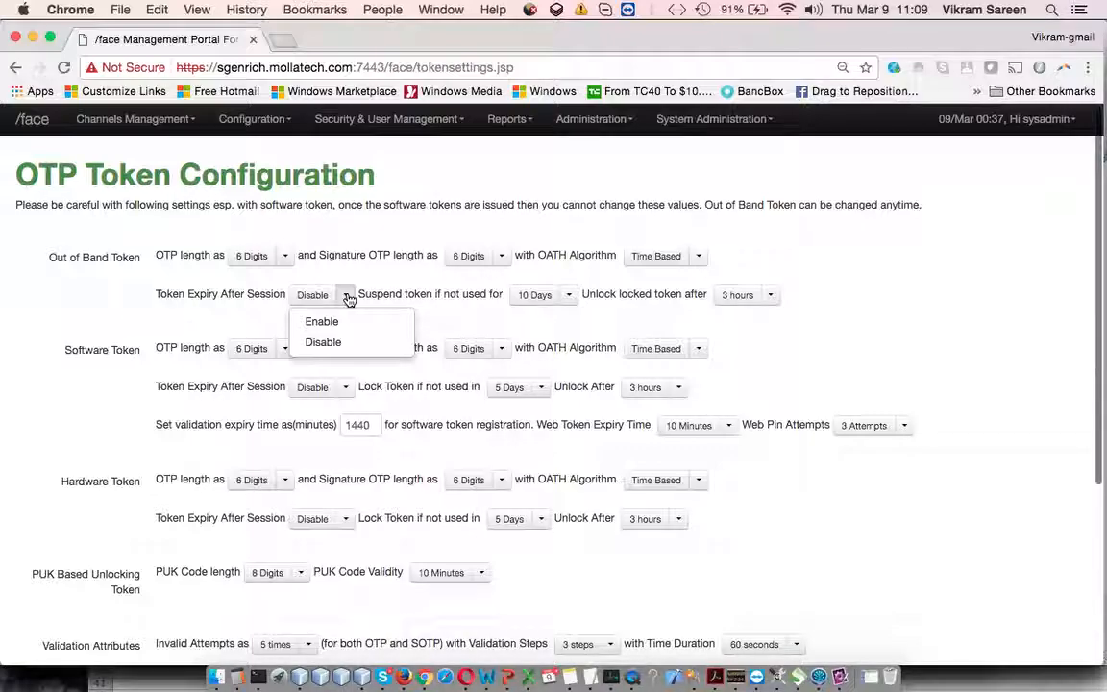
{"action": "left_click", "coordinate": [570, 299]}
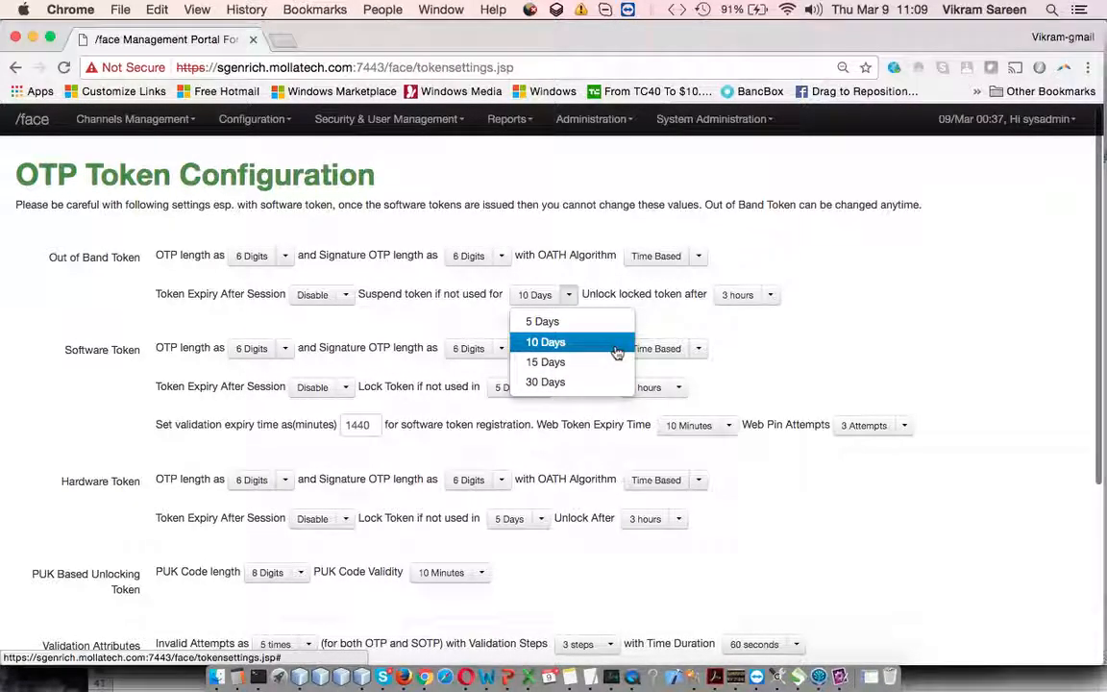
{"action": "left_click", "coordinate": [683, 295]}
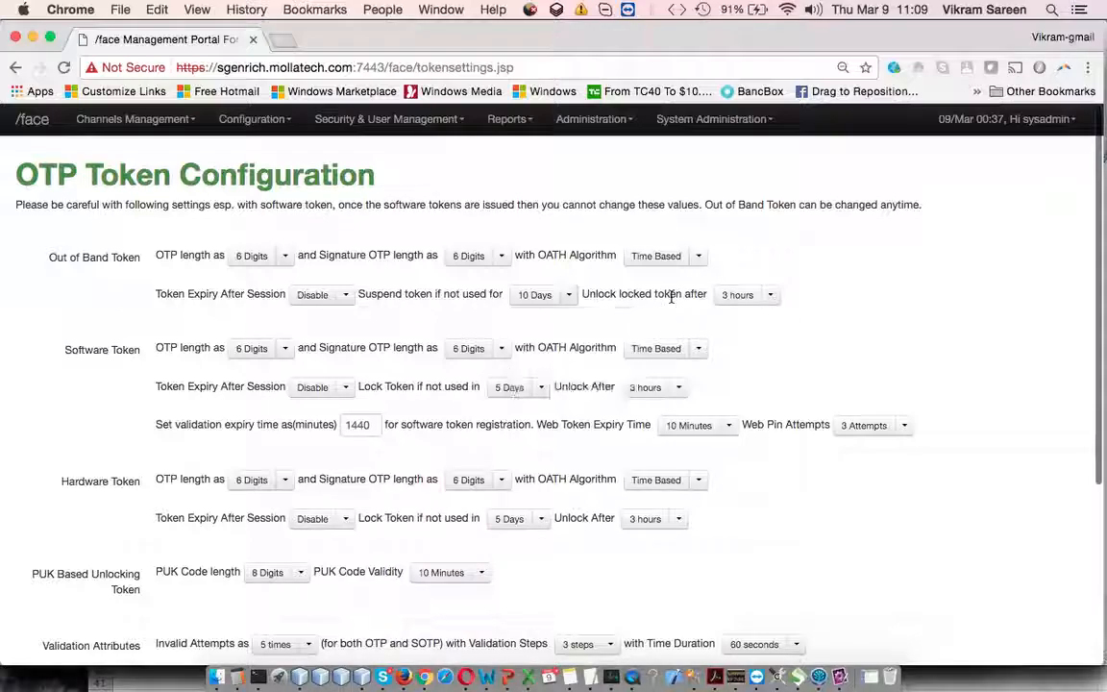
{"action": "left_click", "coordinate": [567, 295]}
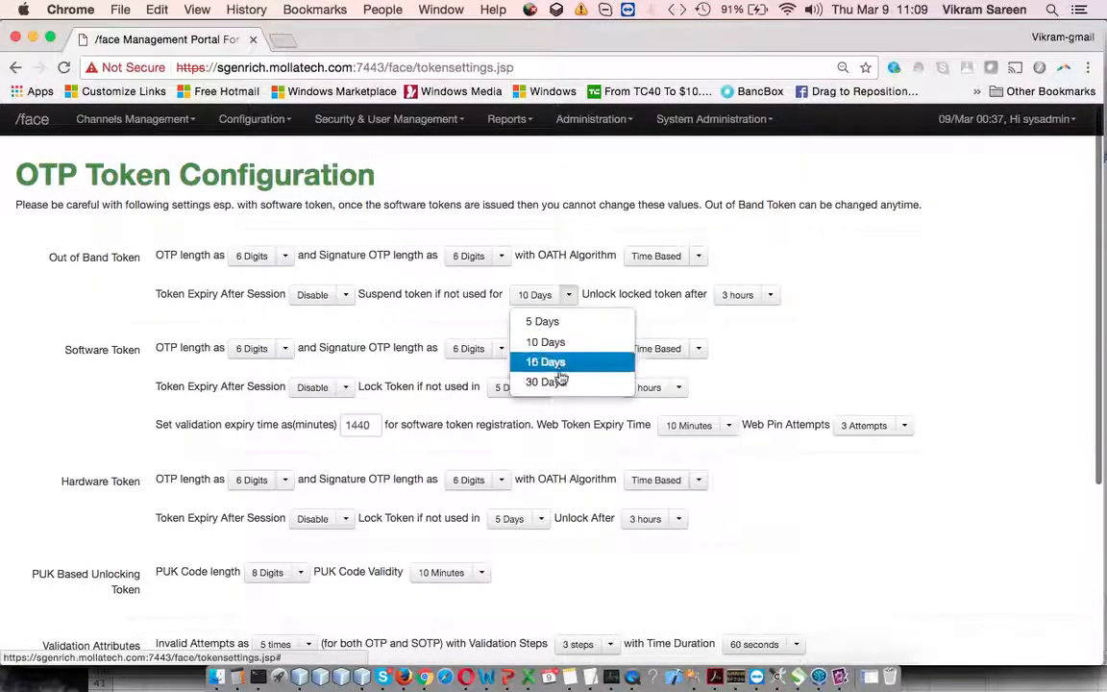
{"action": "left_click", "coordinate": [673, 287]}
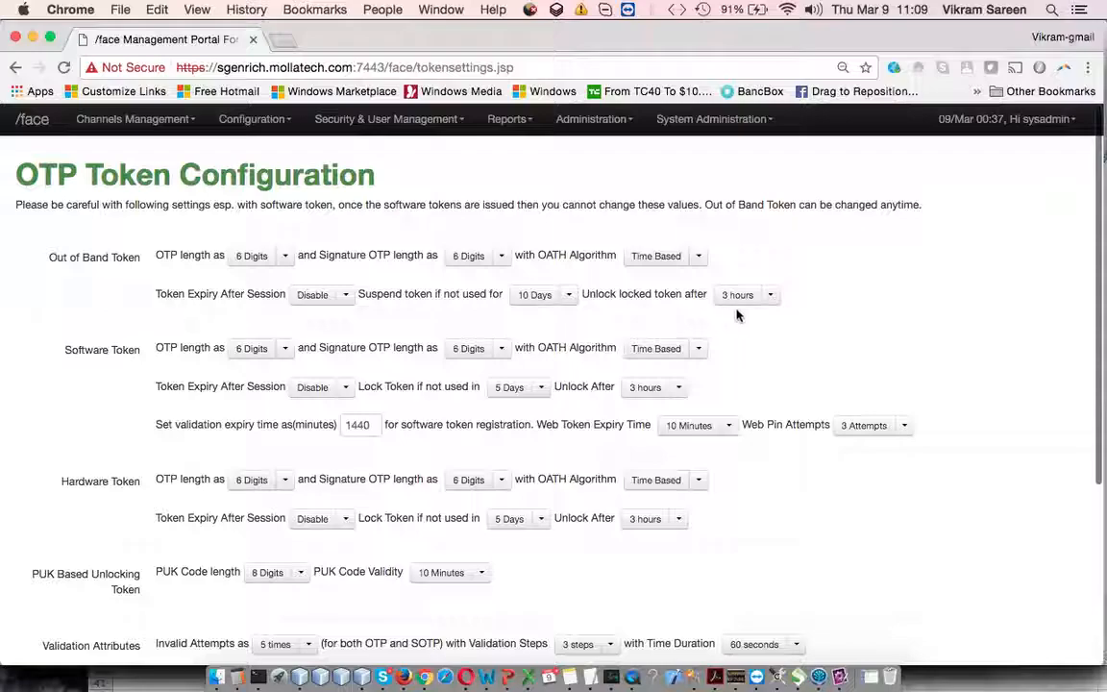
{"action": "left_click", "coordinate": [778, 301]}
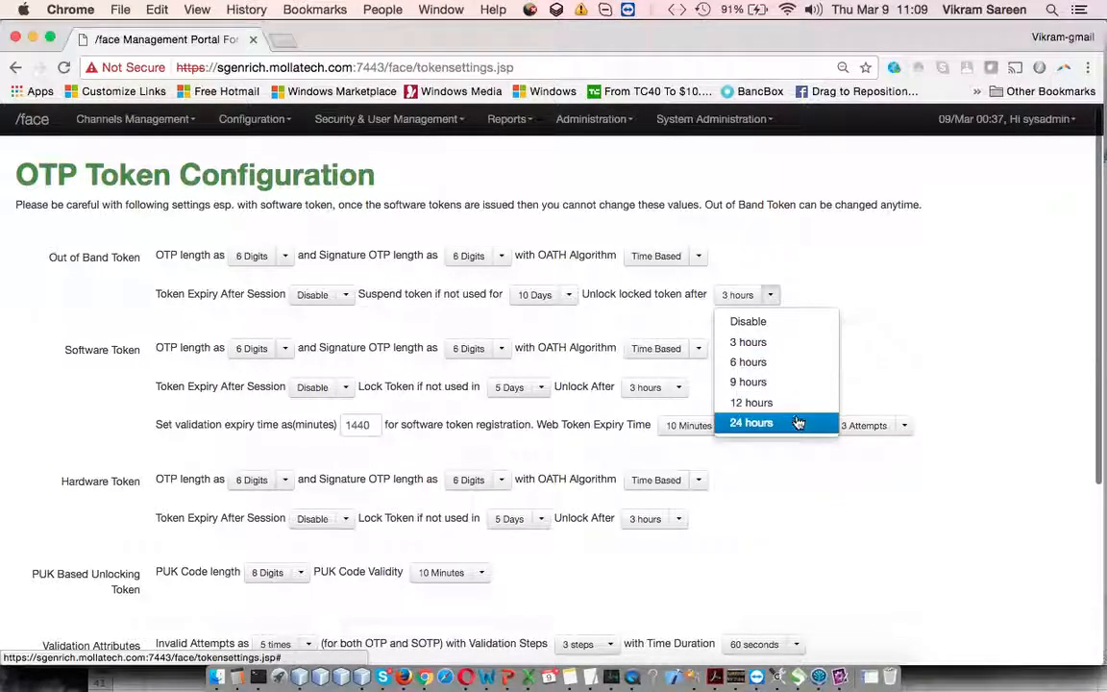
{"action": "left_click", "coordinate": [886, 369]}
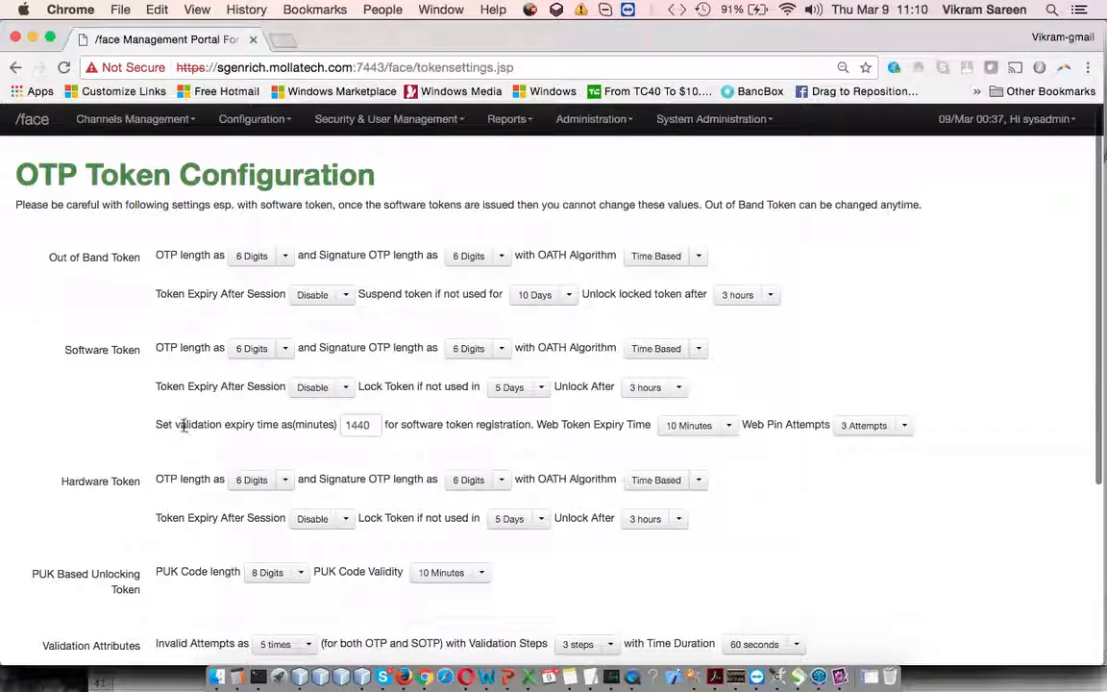
Set the validation expiry time for software token registration to 30 minutes
{"action": "double_click", "coordinate": [359, 426]}
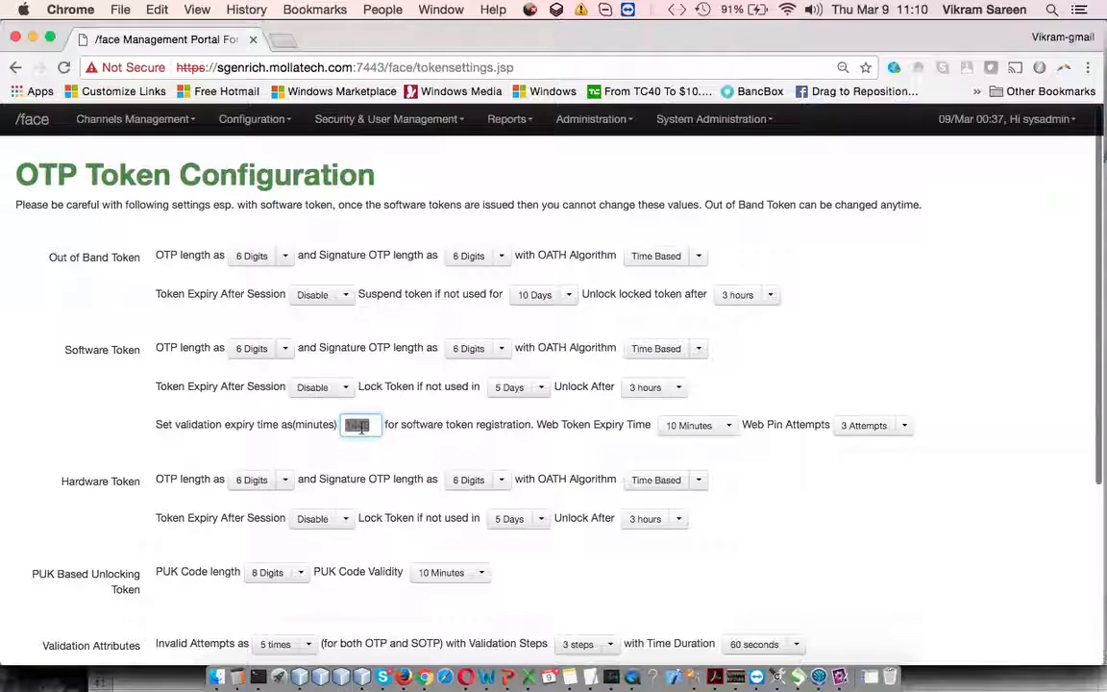
{"action": "type", "text": "10"}
{"action": "key", "text": "BackSpace"}
{"action": "key", "text": "BackSpace"}
{"action": "type", "text": "30"}
Examine the Software Token choices for Web Token Expiry Time and Web Pin Attempts
{"action": "left_click", "coordinate": [735, 433]}
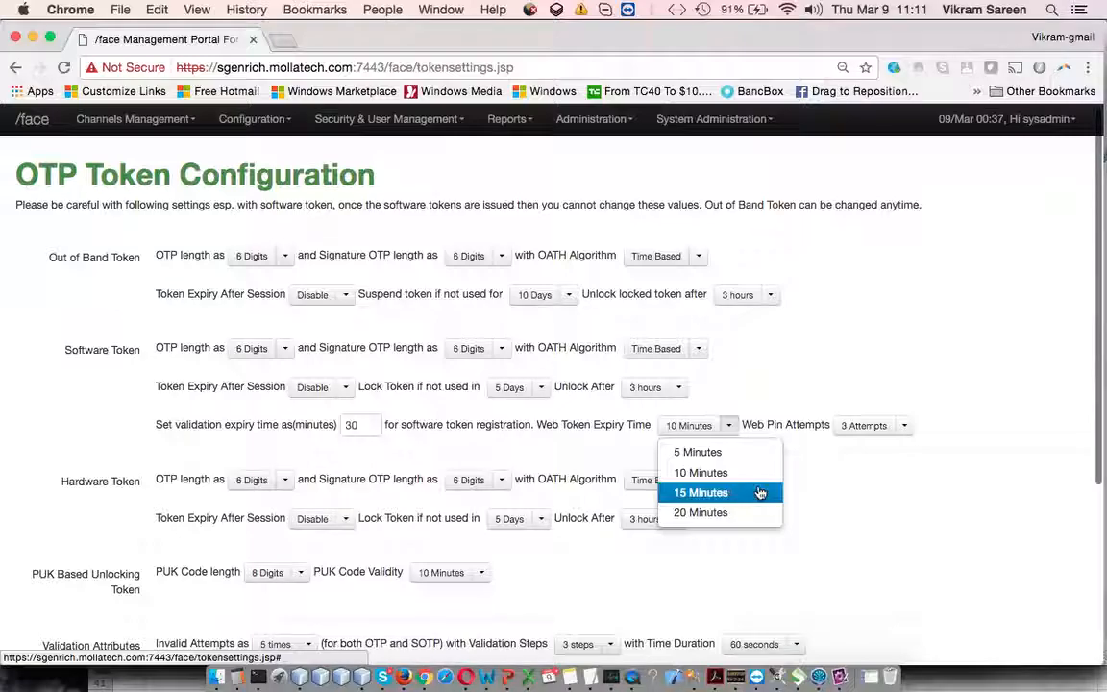
{"action": "left_click", "coordinate": [906, 426]}
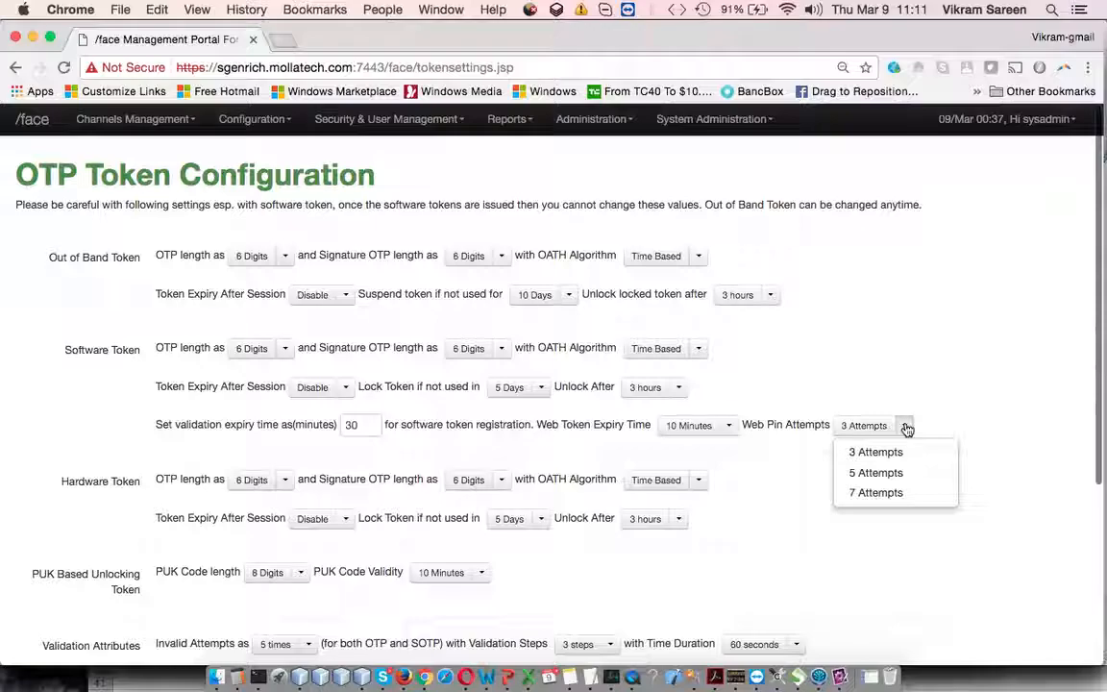
{"action": "left_click", "coordinate": [967, 386]}
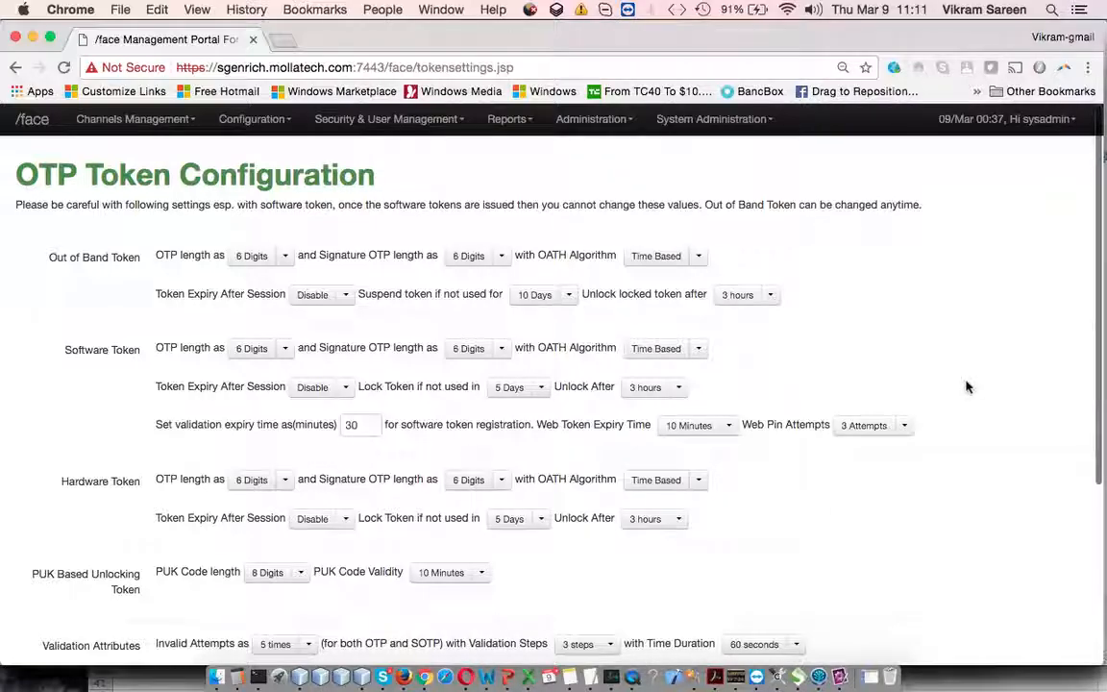
Examine the Hardware Token settings and the PUK code length and validity choices for PUK-based unlocking
{"action": "scroll", "coordinate": [967, 386], "scroll_direction": "down", "scroll_amount": 2}
{"action": "scroll", "coordinate": [903, 385], "scroll_direction": "down", "scroll_amount": 3}
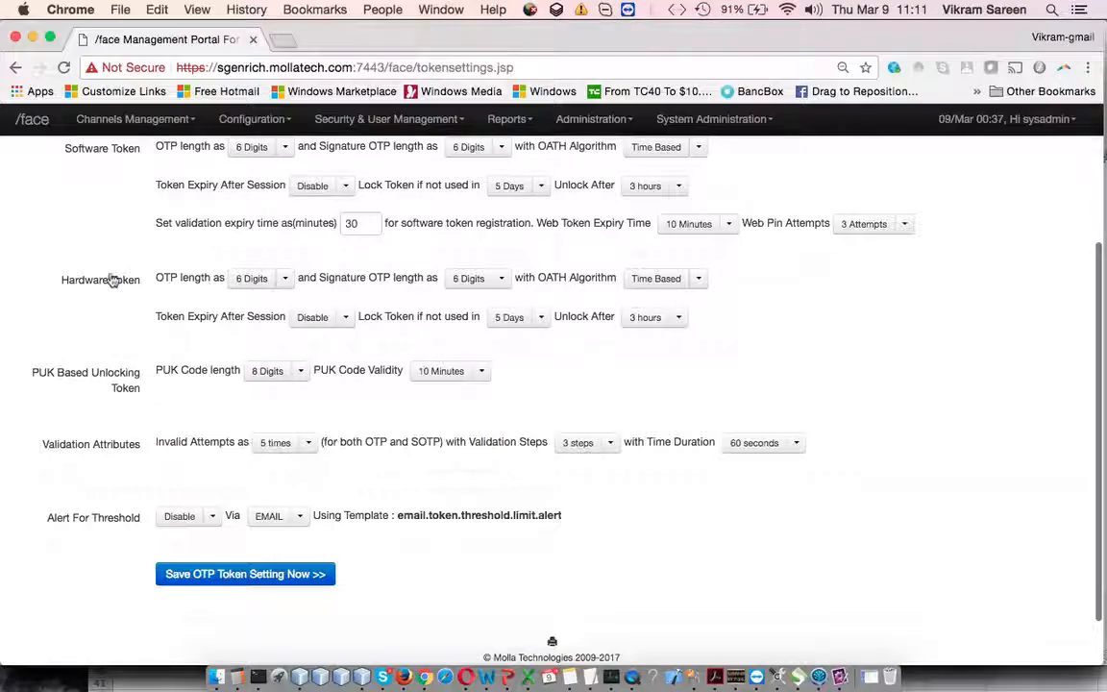
{"action": "scroll", "coordinate": [211, 393], "scroll_direction": "down", "scroll_amount": 2}
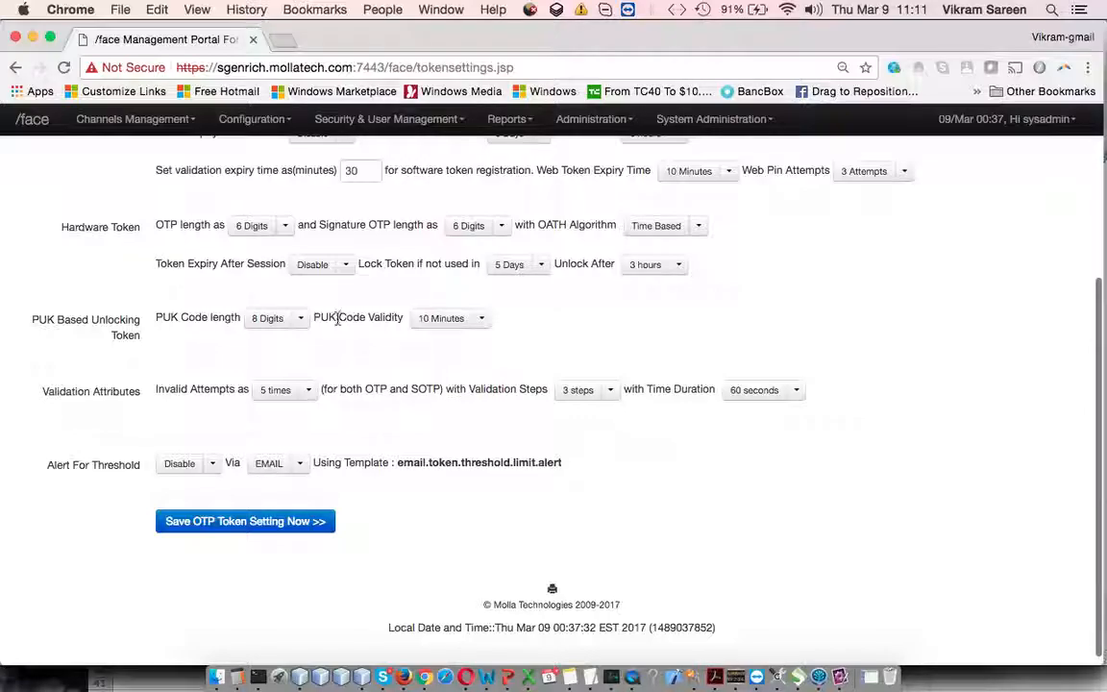
{"action": "left_click", "coordinate": [301, 318]}
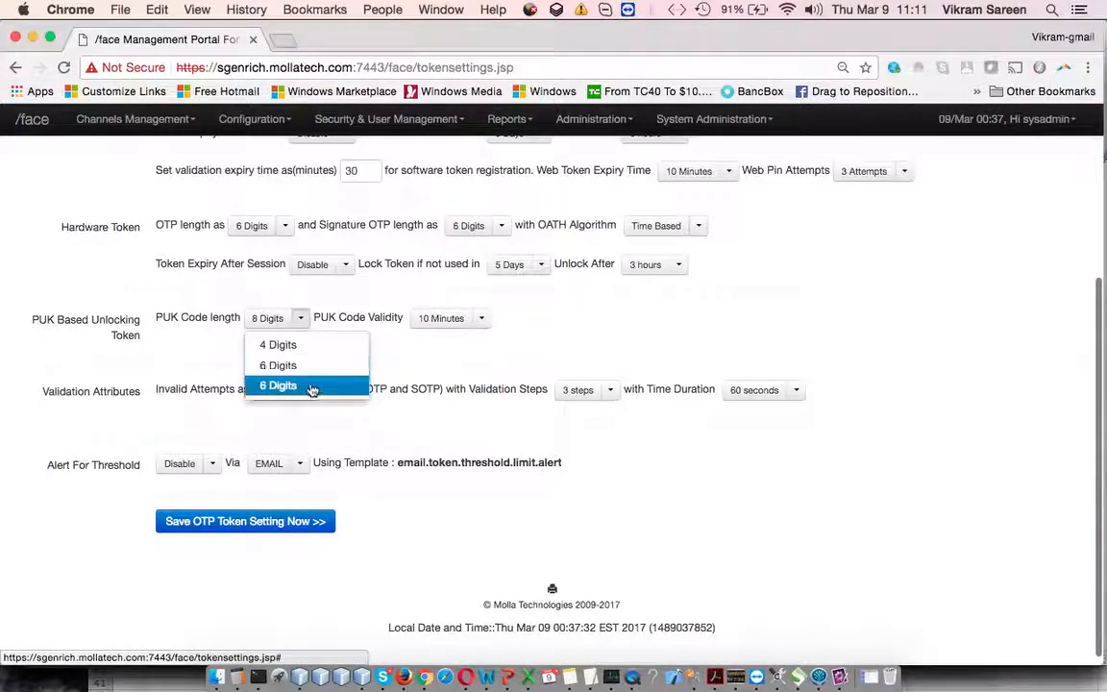
{"action": "left_click", "coordinate": [481, 318]}
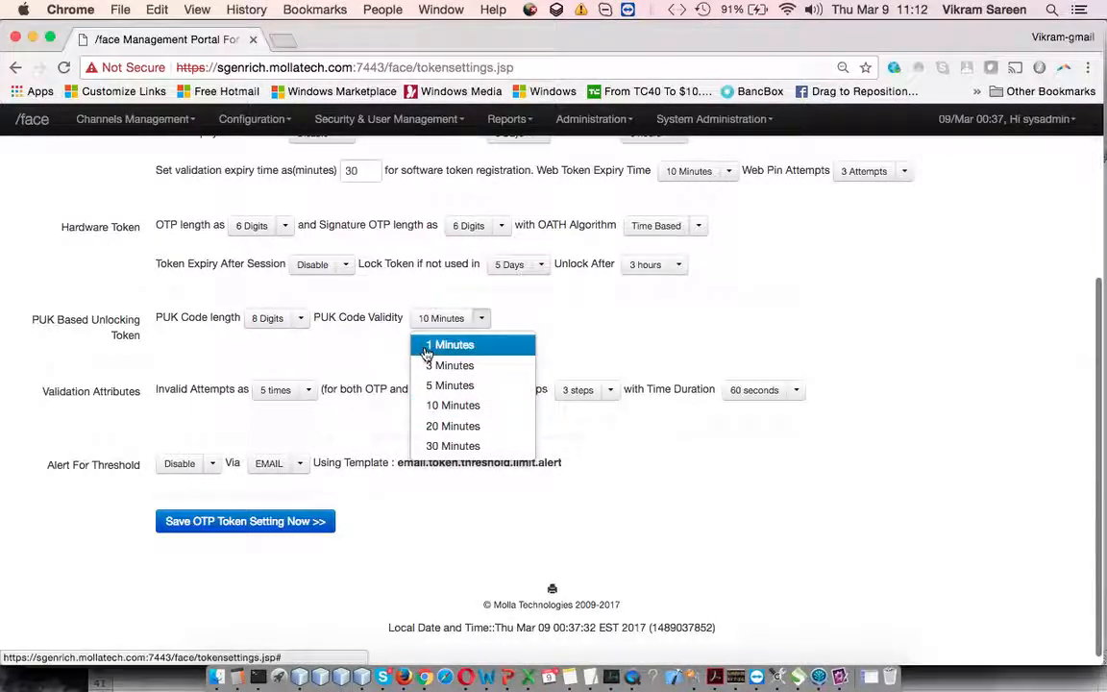
{"action": "left_click", "coordinate": [347, 353]}
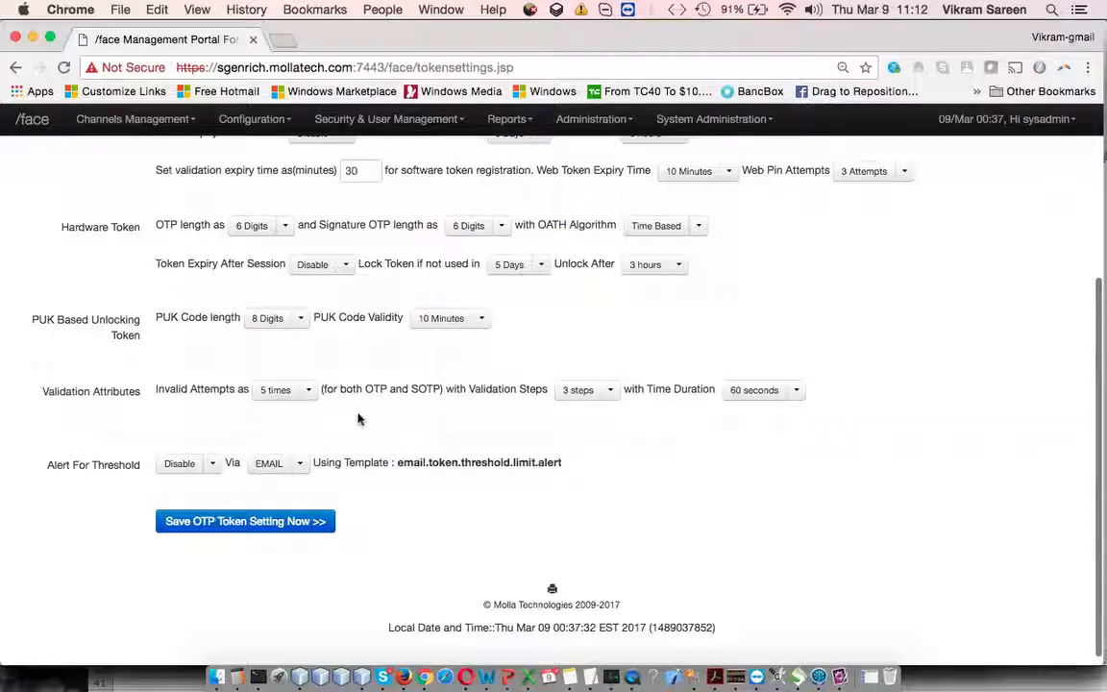
Examine the Validation Attributes choices for invalid attempts and validation steps
{"action": "left_click", "coordinate": [310, 394]}
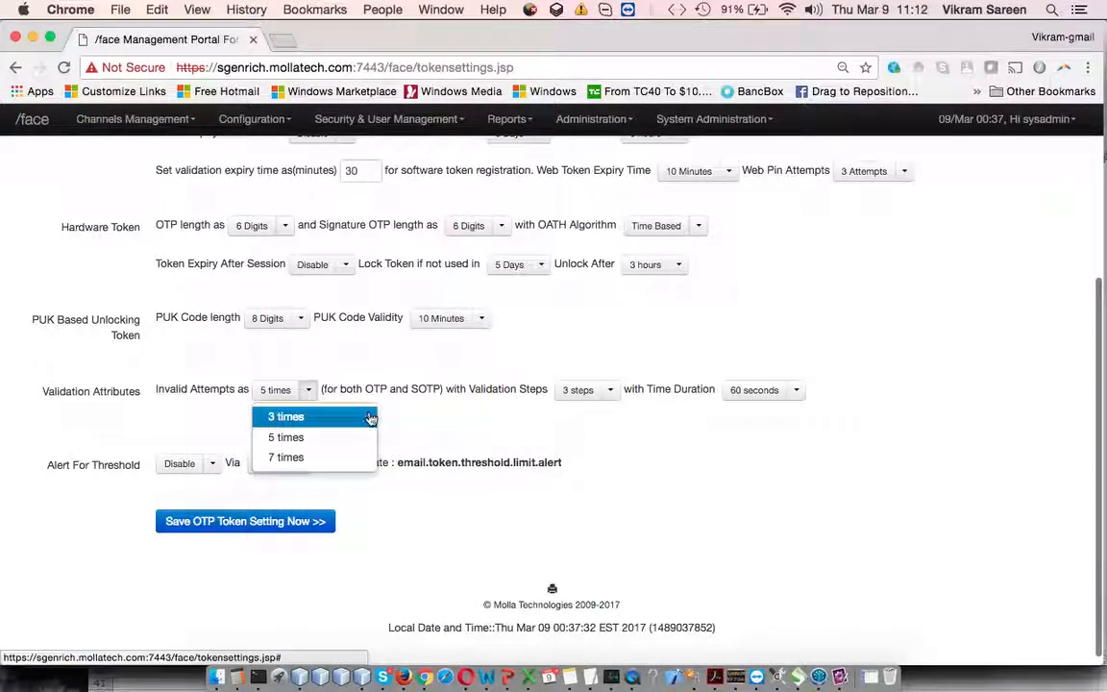
{"action": "left_click", "coordinate": [608, 391]}
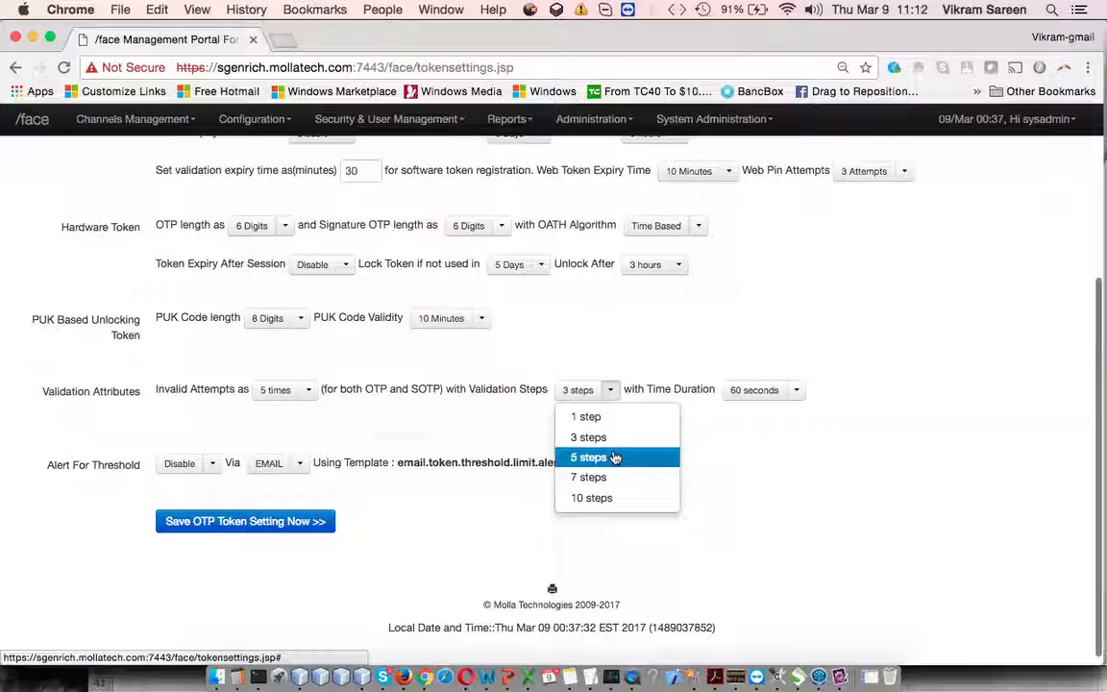
{"action": "scroll", "coordinate": [615, 458], "scroll_direction": "up", "scroll_amount": 3}
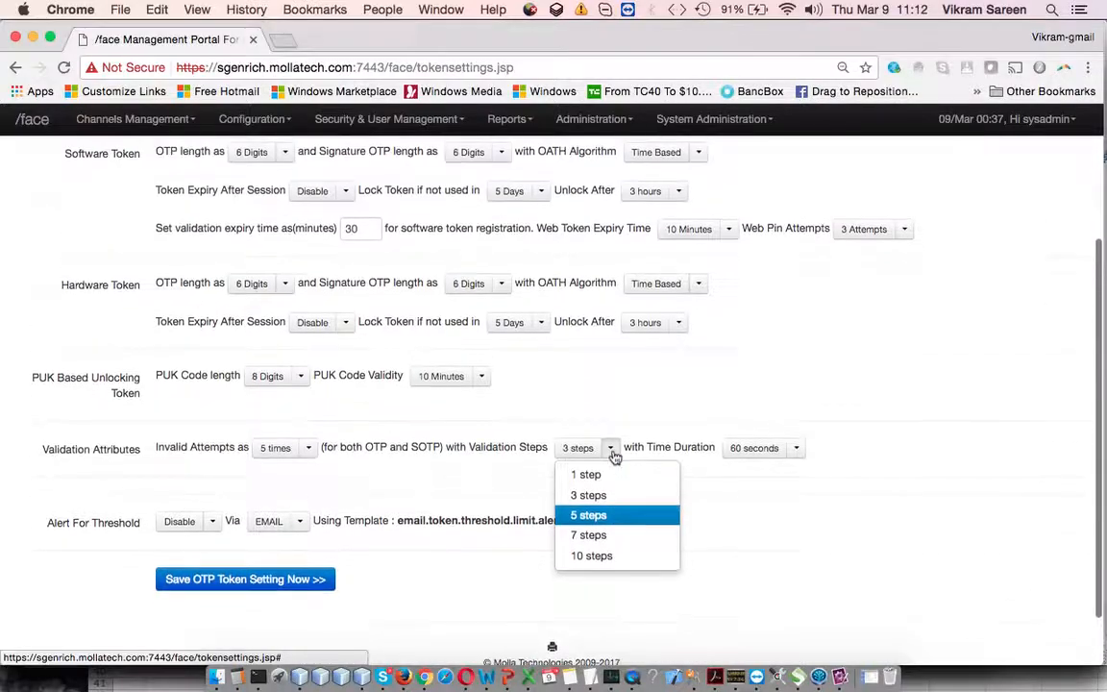
Set the Validation Attributes time duration to 30 seconds
{"action": "left_click", "coordinate": [803, 489]}
{"action": "left_click", "coordinate": [797, 456]}
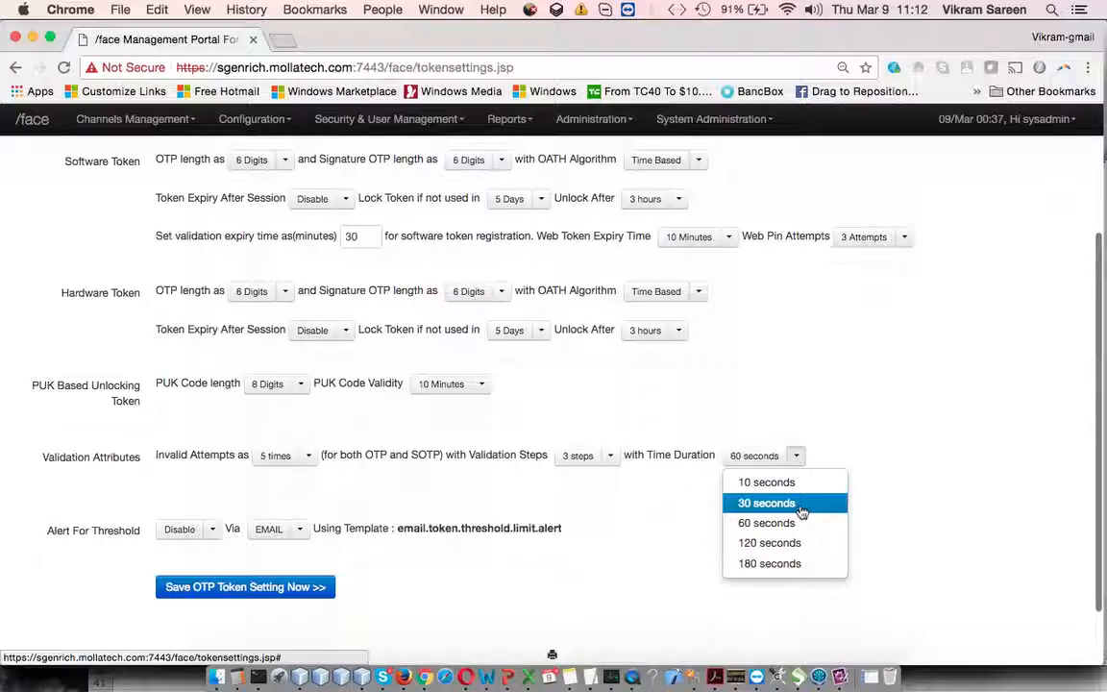
{"action": "left_click", "coordinate": [803, 503]}
Try the Validation Attributes with 5 validation steps and with 1 step
{"action": "scroll", "coordinate": [731, 523], "scroll_direction": "down", "scroll_amount": 5}
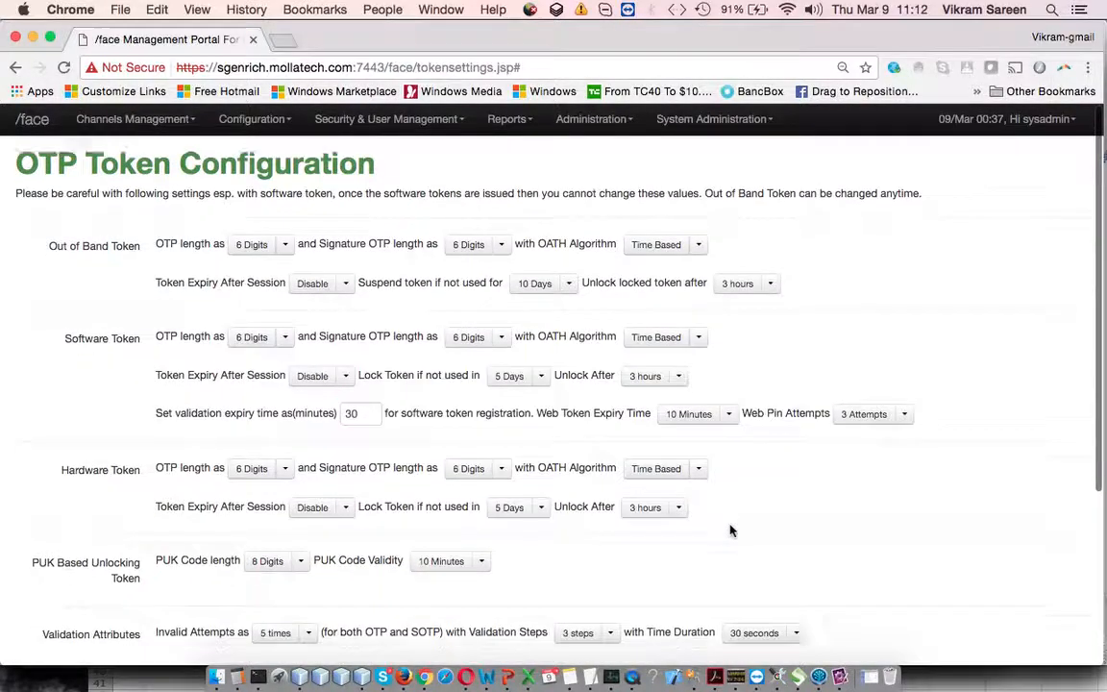
{"action": "left_click", "coordinate": [612, 381]}
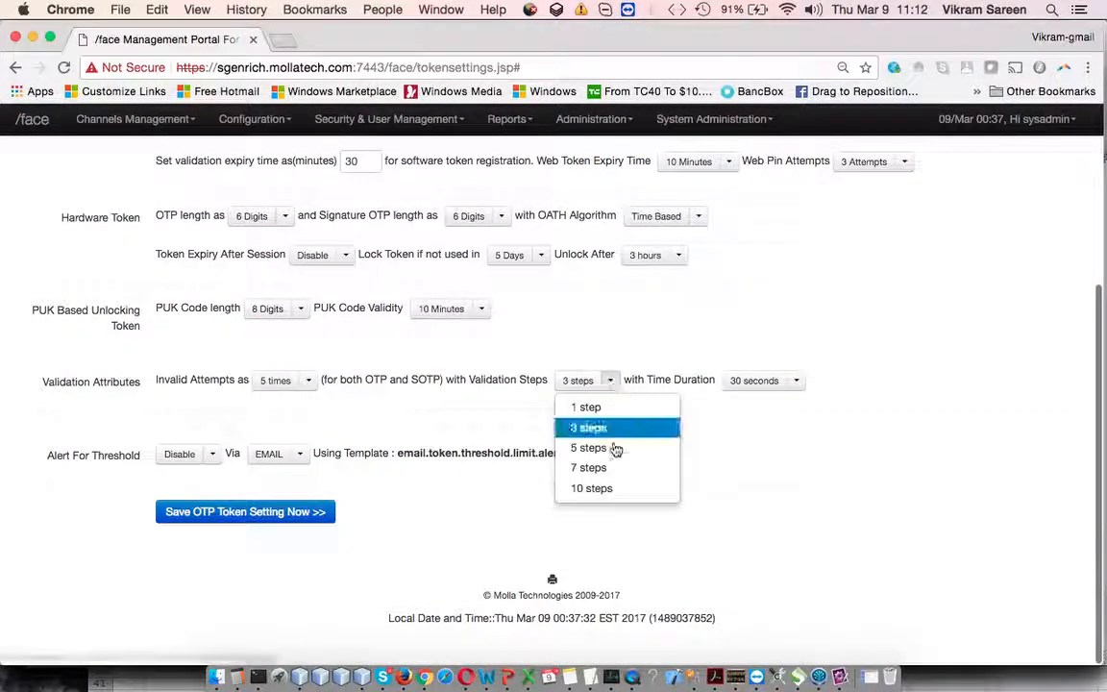
{"action": "left_click", "coordinate": [615, 447]}
{"action": "scroll", "coordinate": [759, 469], "scroll_direction": "down", "scroll_amount": 5}
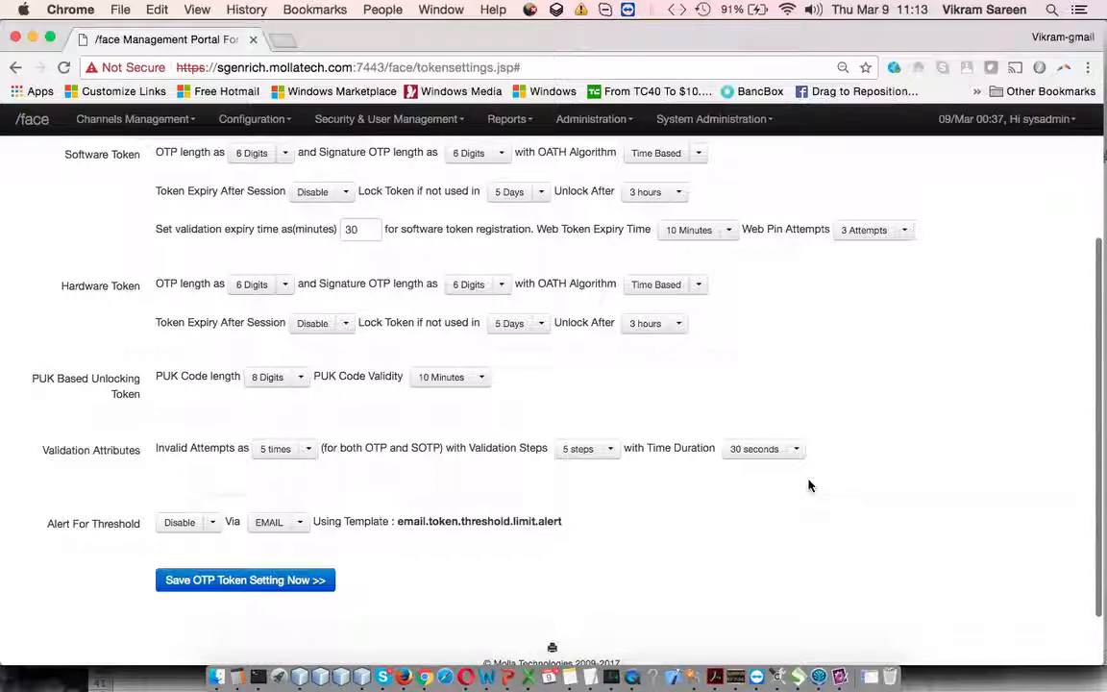
{"action": "left_click", "coordinate": [613, 454]}
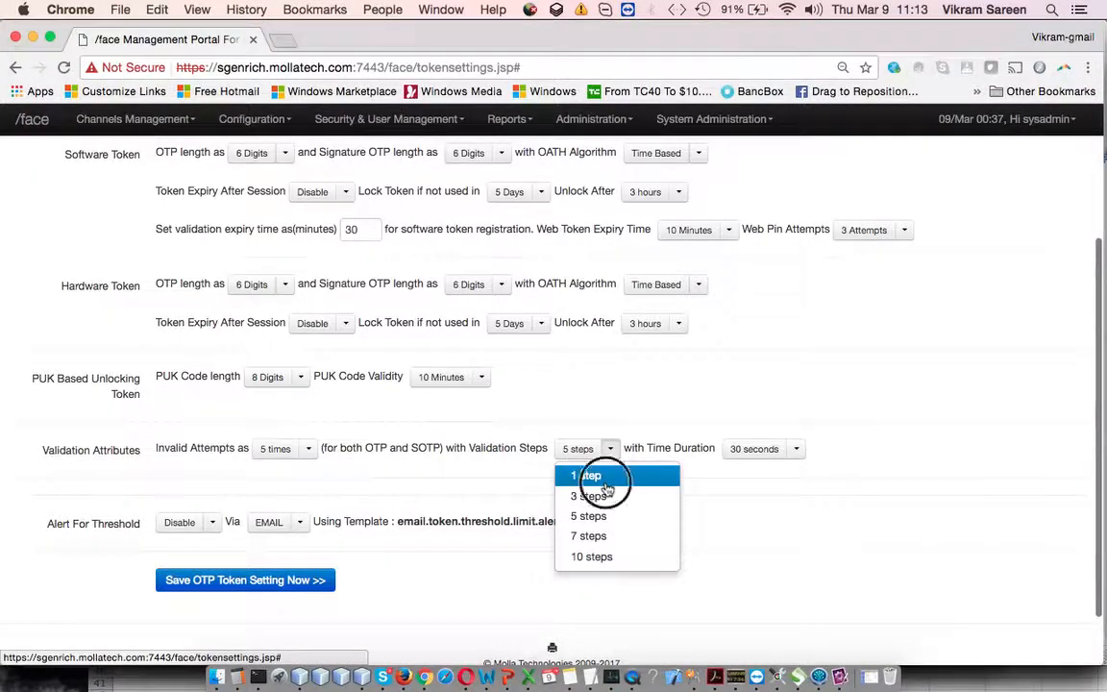
{"action": "left_click", "coordinate": [604, 481]}
Set the Validation Attributes to 3 validation steps with a time duration of 60 seconds
{"action": "scroll", "coordinate": [721, 490], "scroll_direction": "down", "scroll_amount": 1}
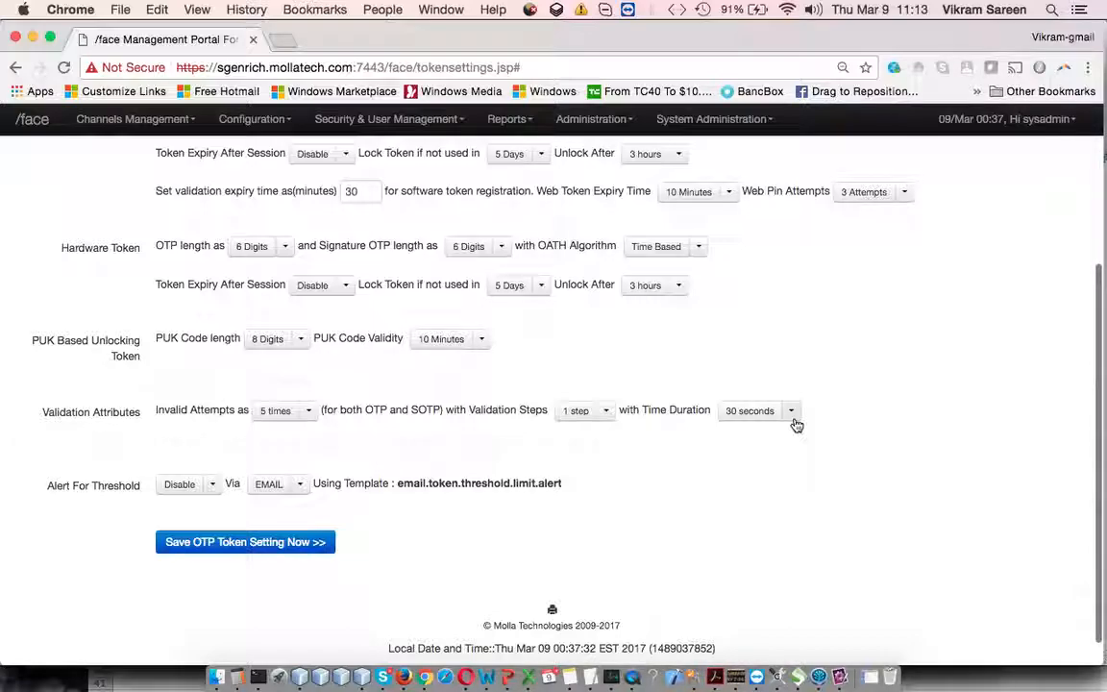
{"action": "left_click", "coordinate": [608, 418]}
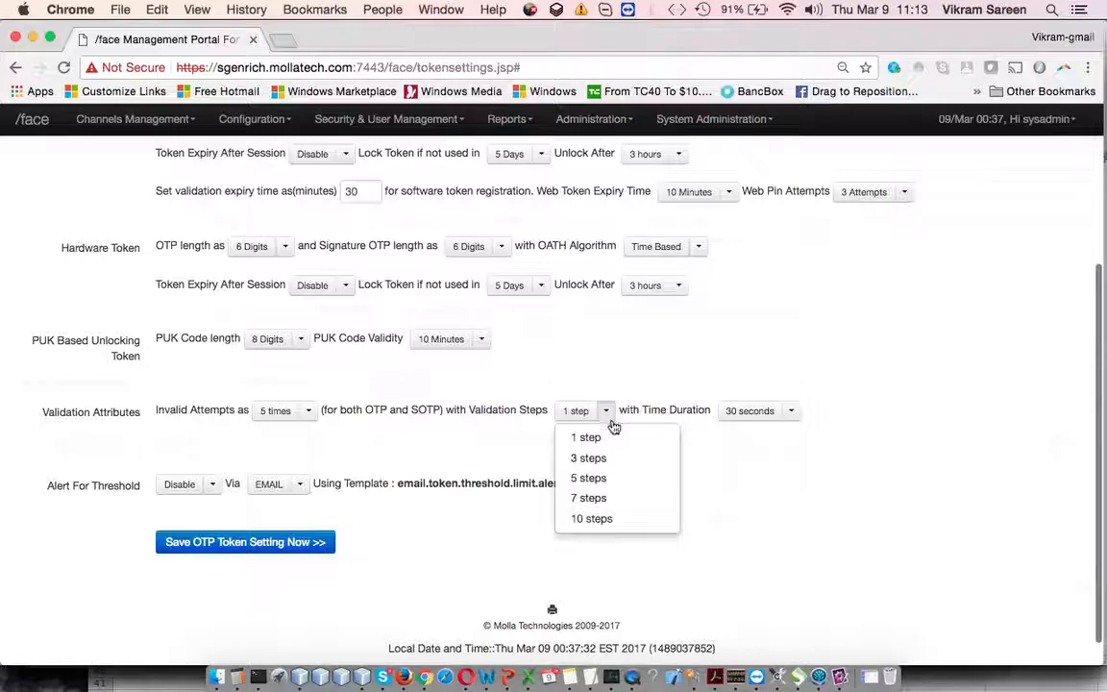
{"action": "left_click", "coordinate": [605, 459]}
{"action": "scroll", "coordinate": [769, 499], "scroll_direction": "down", "scroll_amount": 5}
{"action": "left_click", "coordinate": [797, 471]}
{"action": "left_click", "coordinate": [793, 530]}
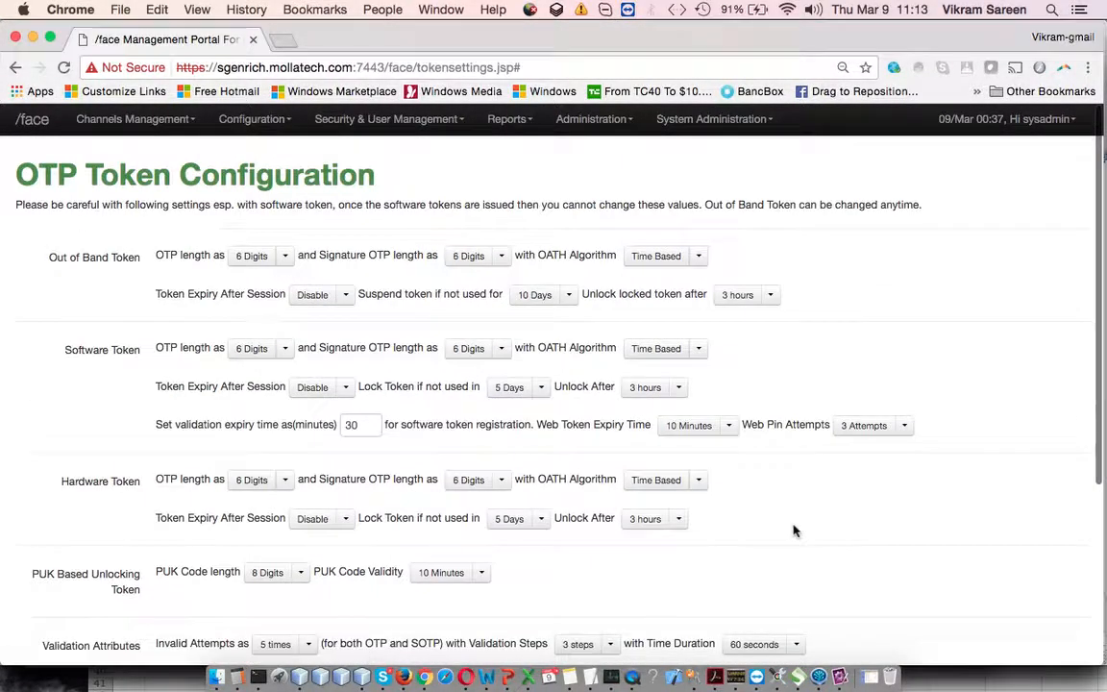
Examine the Alert For Threshold choices for enabling or disabling the alert
{"action": "scroll", "coordinate": [749, 499], "scroll_direction": "down", "scroll_amount": 5}
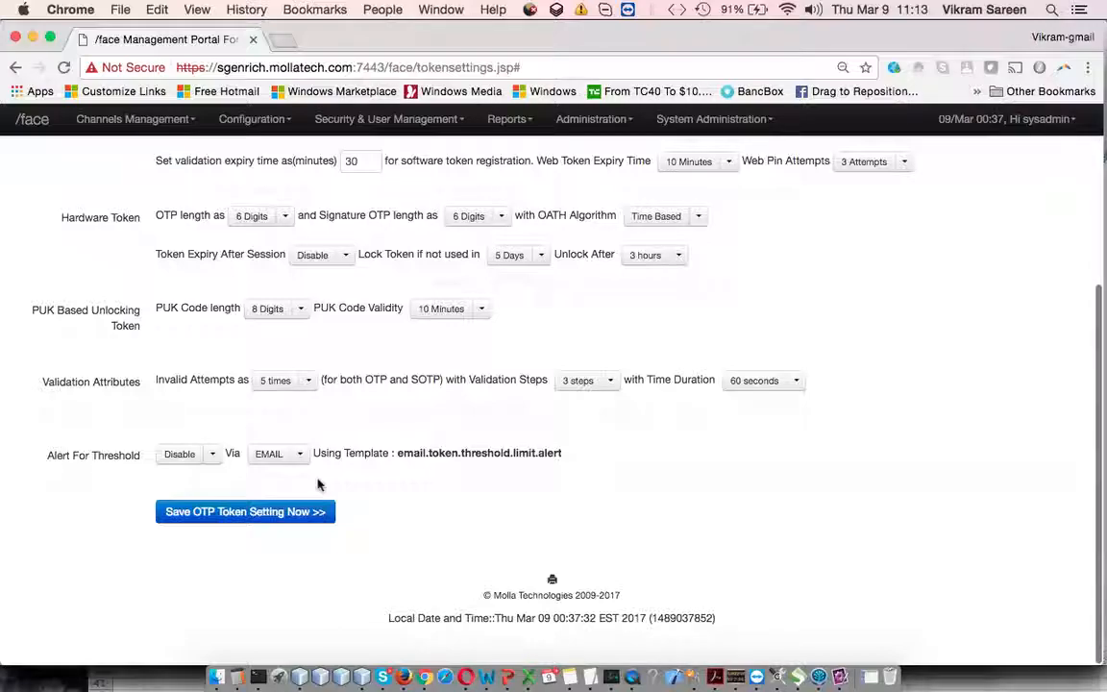
{"action": "left_click", "coordinate": [210, 453]}
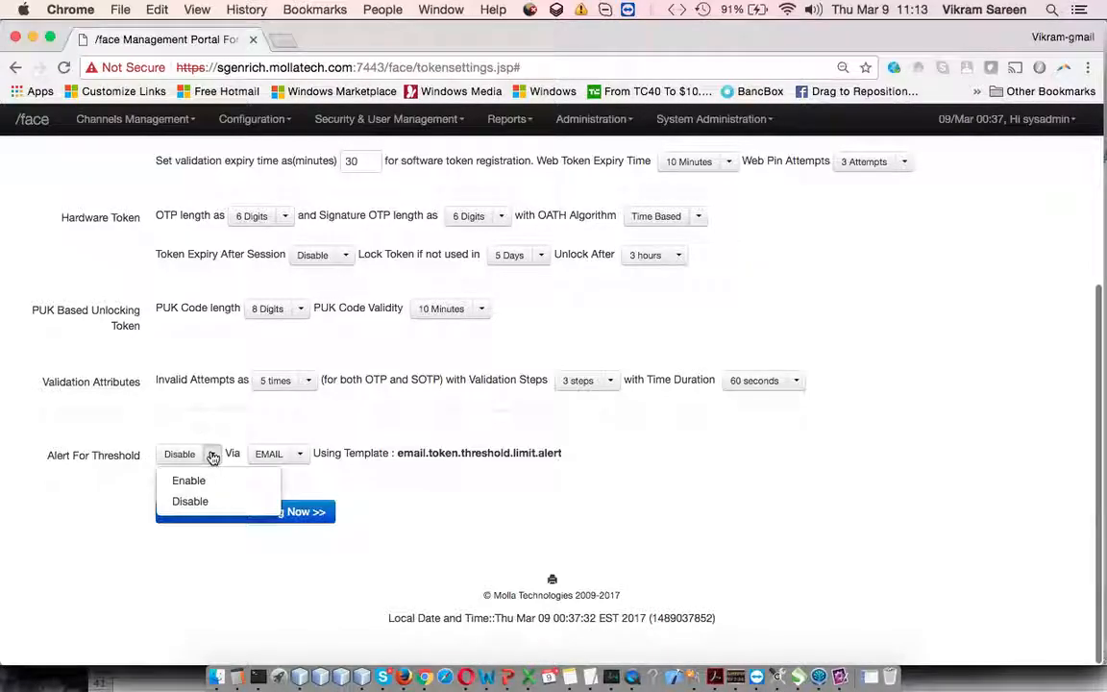
{"action": "left_click", "coordinate": [362, 478]}
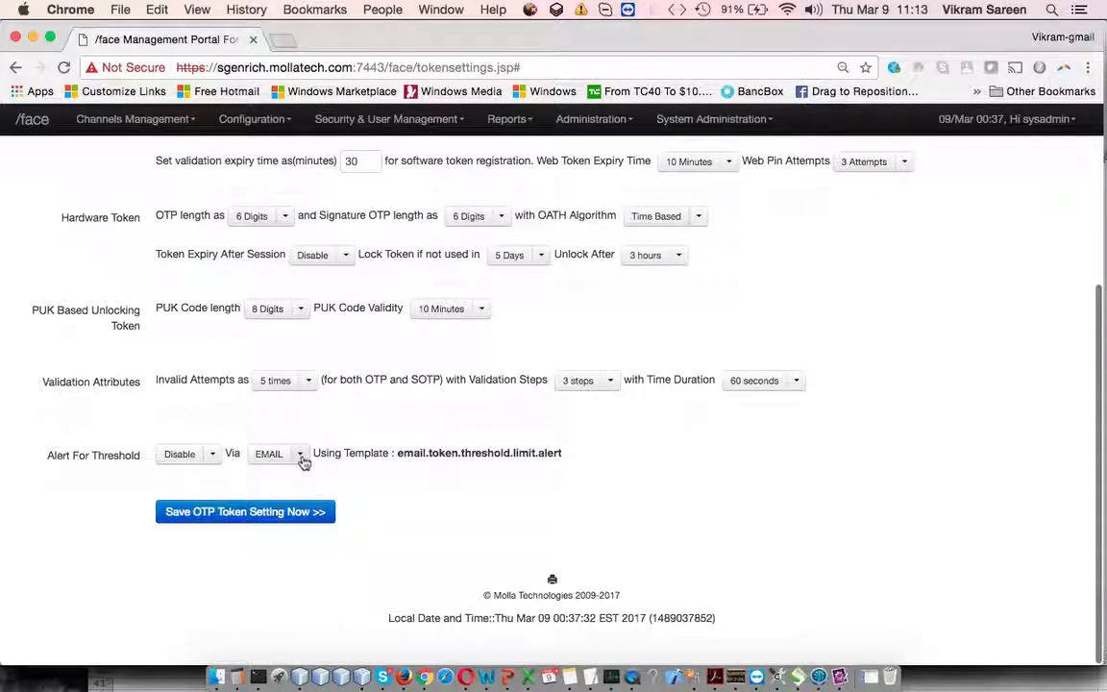
Open the Units Management list and look through the units' operators and hardware OTP tokens
{"action": "left_click", "coordinate": [90, 128]}
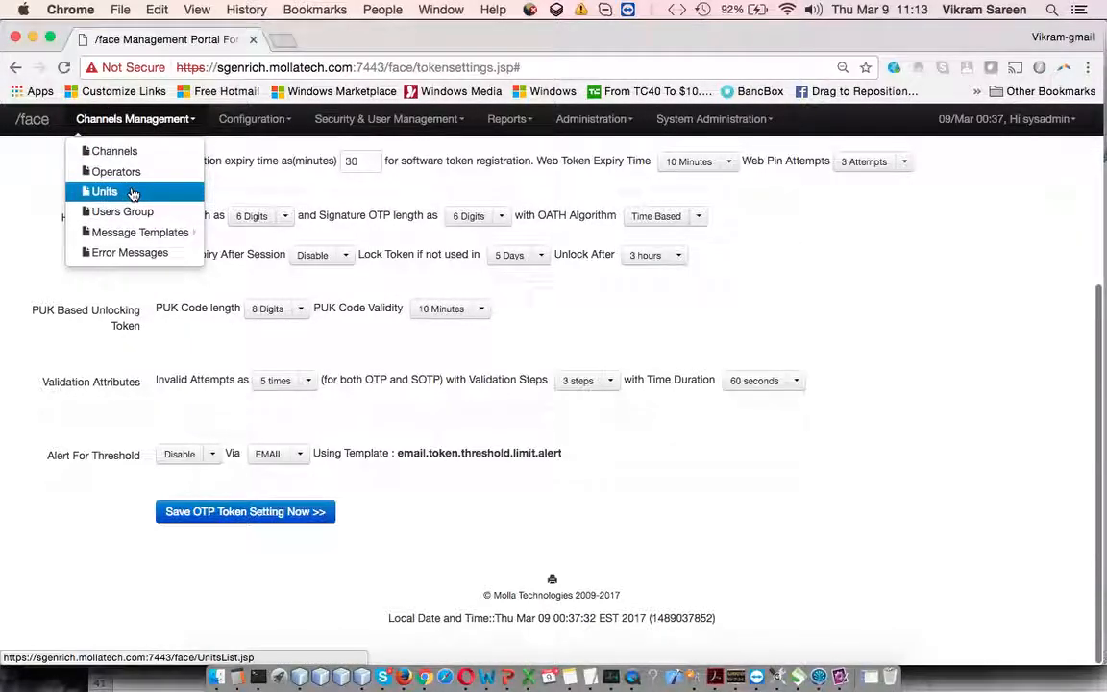
{"action": "left_click", "coordinate": [133, 193]}
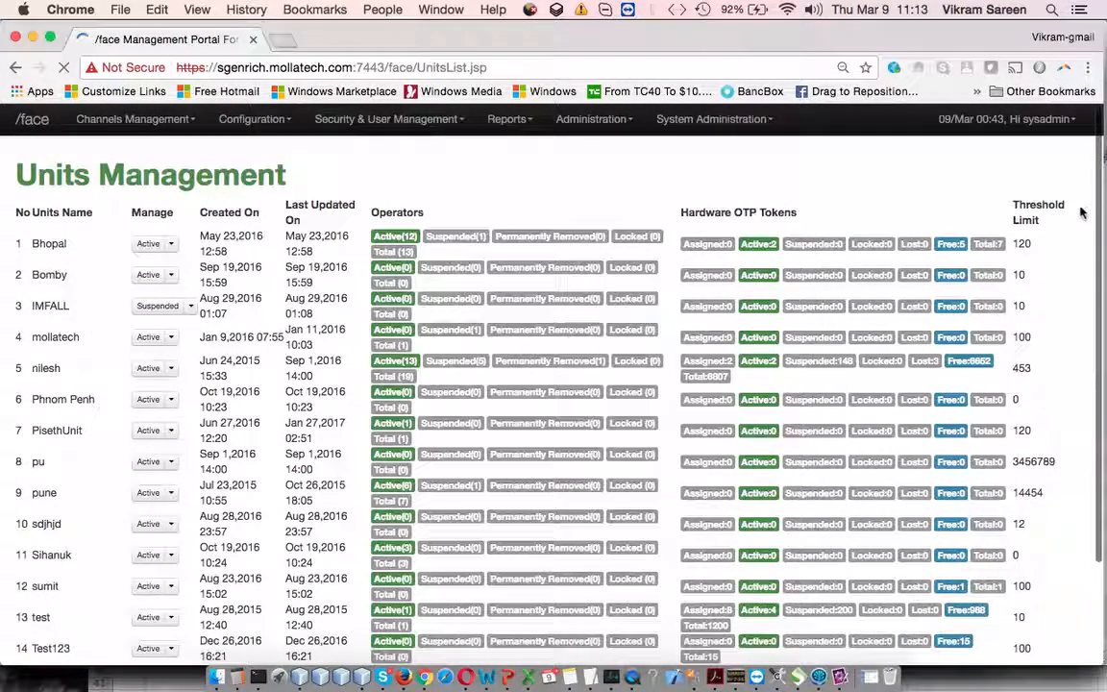
{"action": "scroll", "coordinate": [1038, 317], "scroll_direction": "down", "scroll_amount": 3}
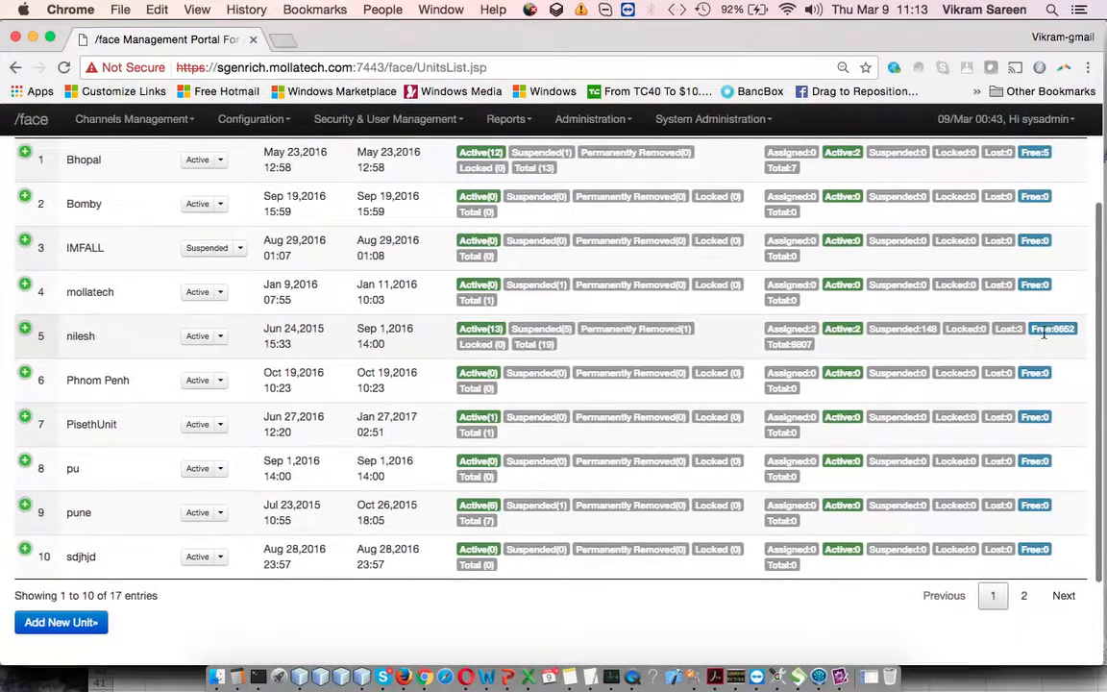
{"action": "scroll", "coordinate": [1044, 332], "scroll_direction": "up", "scroll_amount": 3}
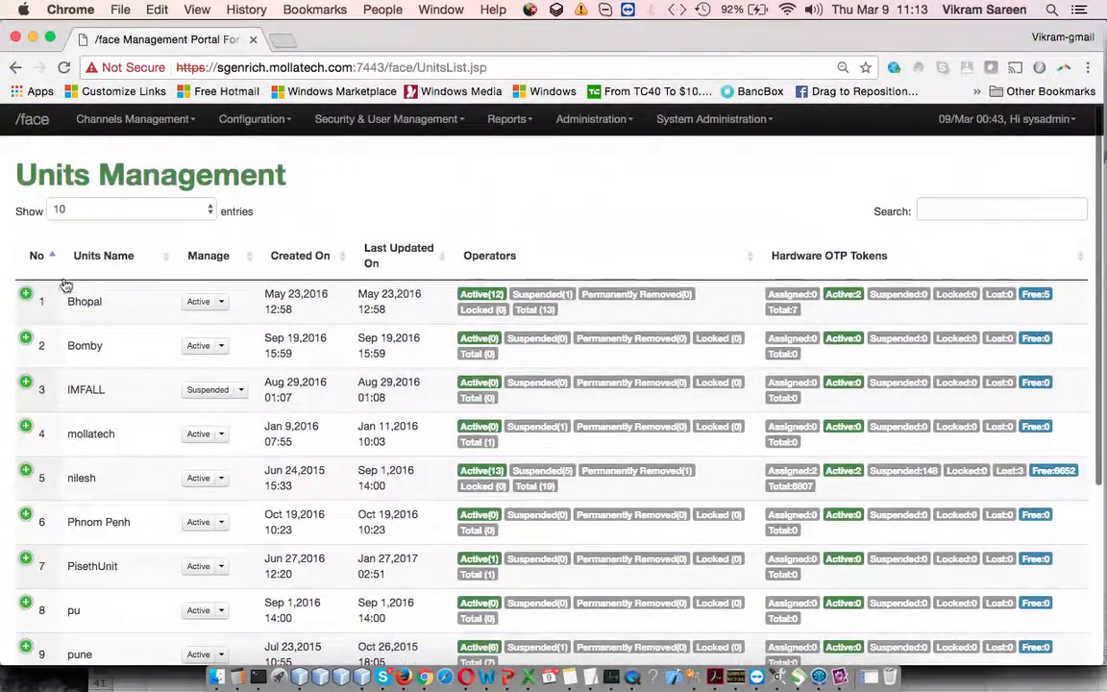
Expand the Bhopal and Bomby units to view their threshold limits, and collapse both rows again
{"action": "left_click", "coordinate": [27, 292]}
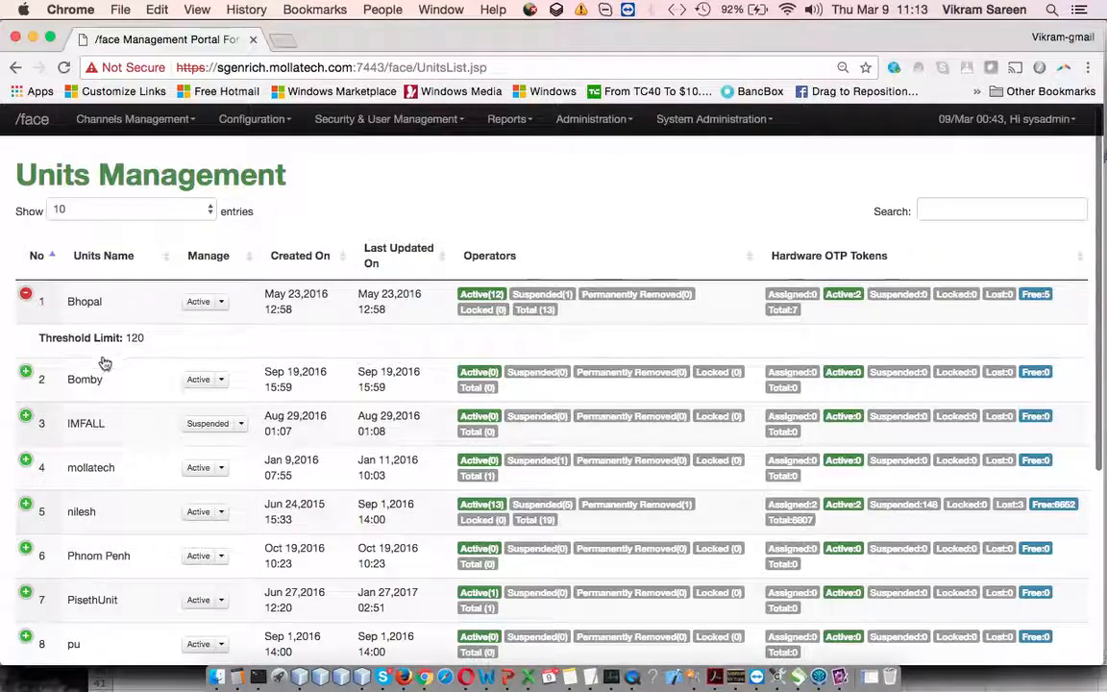
{"action": "left_click", "coordinate": [26, 372]}
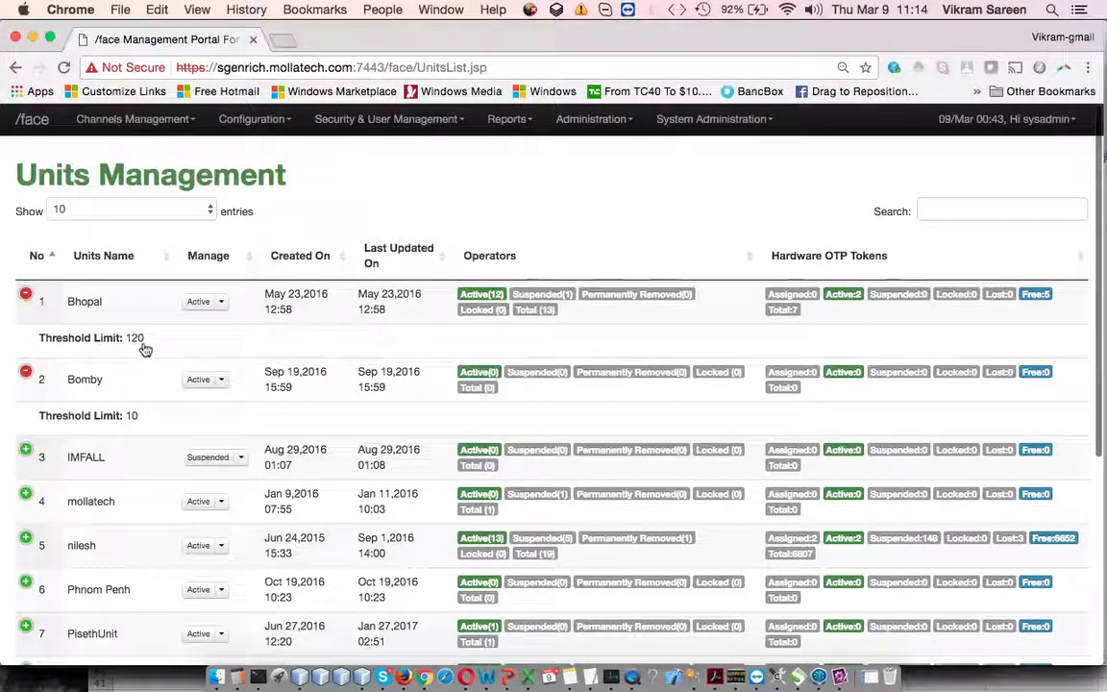
{"action": "left_click", "coordinate": [27, 296]}
{"action": "left_click", "coordinate": [26, 339]}
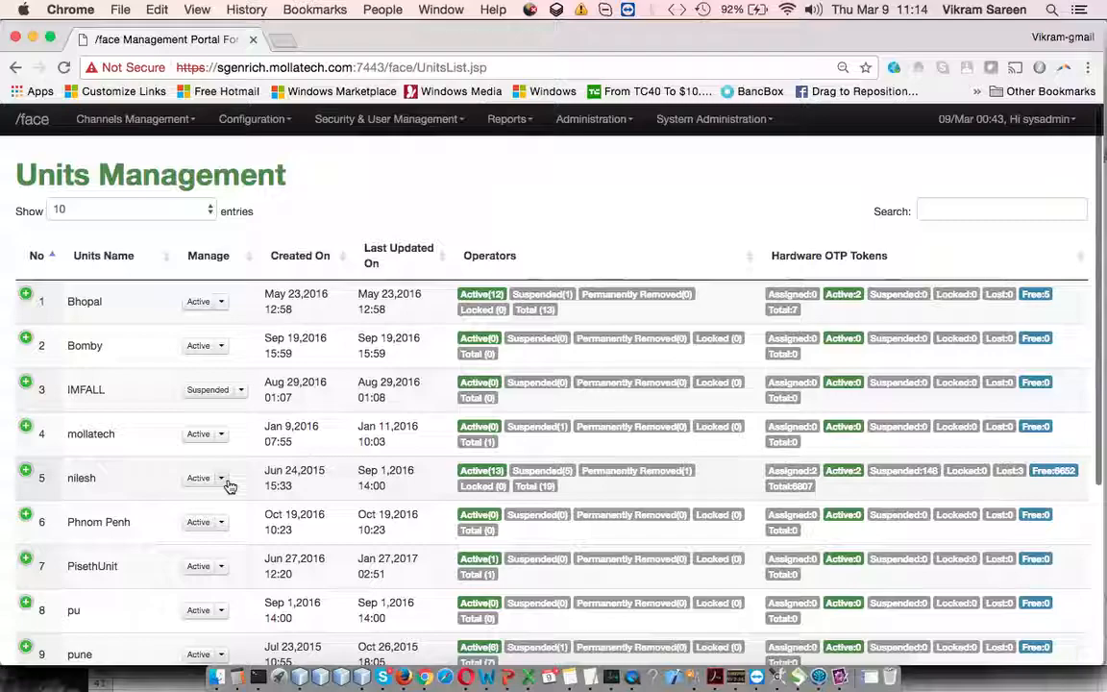
{"action": "scroll", "coordinate": [485, 396], "scroll_direction": "down", "scroll_amount": 5}
{"action": "scroll", "coordinate": [485, 396], "scroll_direction": "up", "scroll_amount": 5}
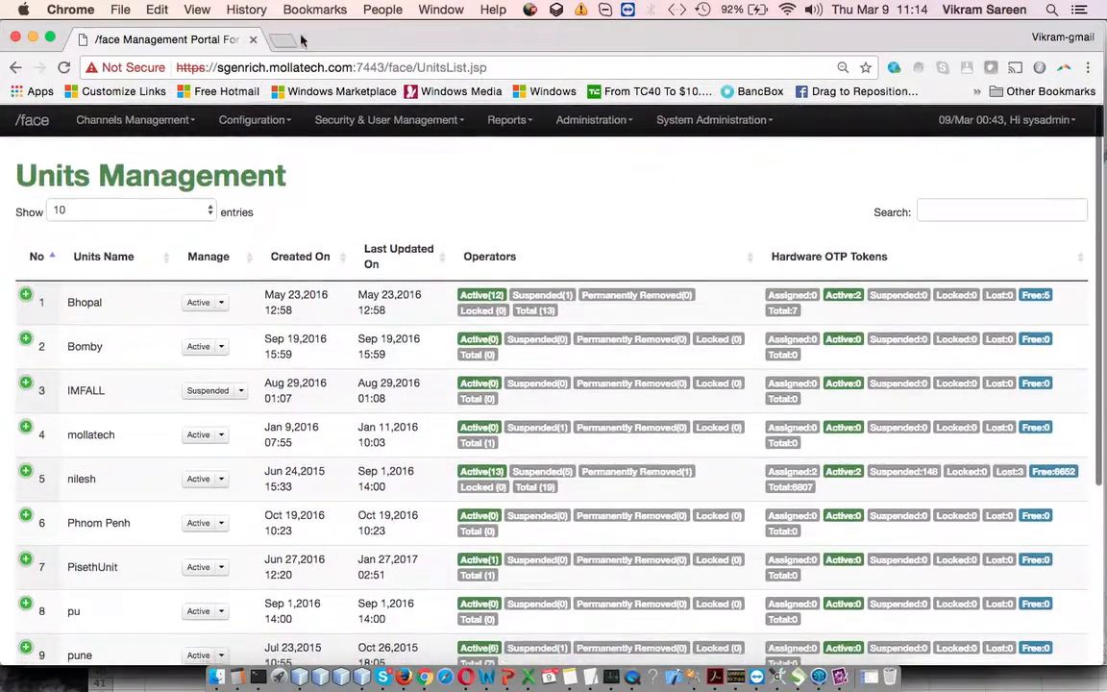
Check the system settings agenda slide in PowerPoint and return to the portal in Chrome
{"action": "left_click", "coordinate": [509, 678]}
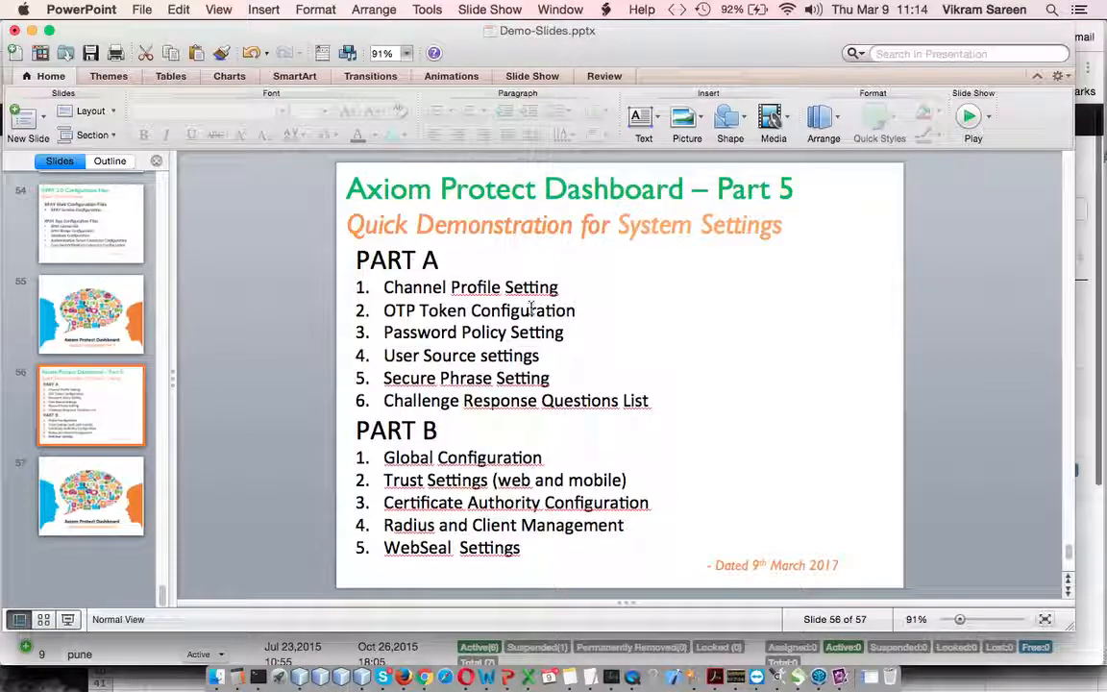
{"action": "left_click", "coordinate": [424, 678]}
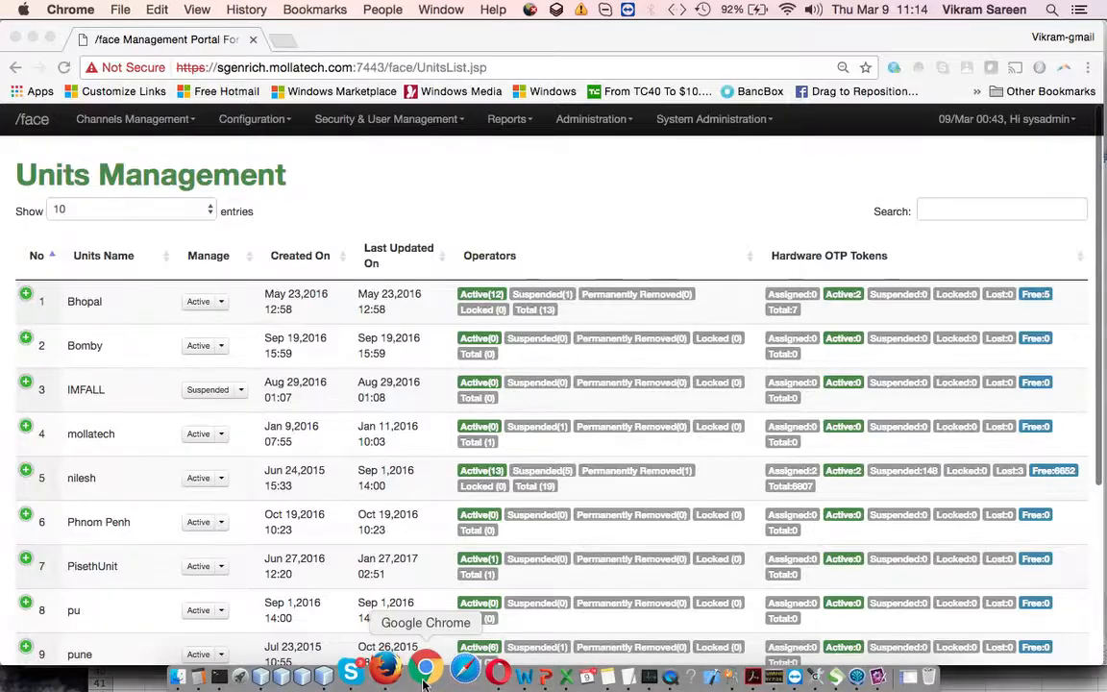
Open the Password Policy Settings page from the System Configuration overview
{"action": "left_click", "coordinate": [254, 119]}
{"action": "left_click", "coordinate": [274, 173]}
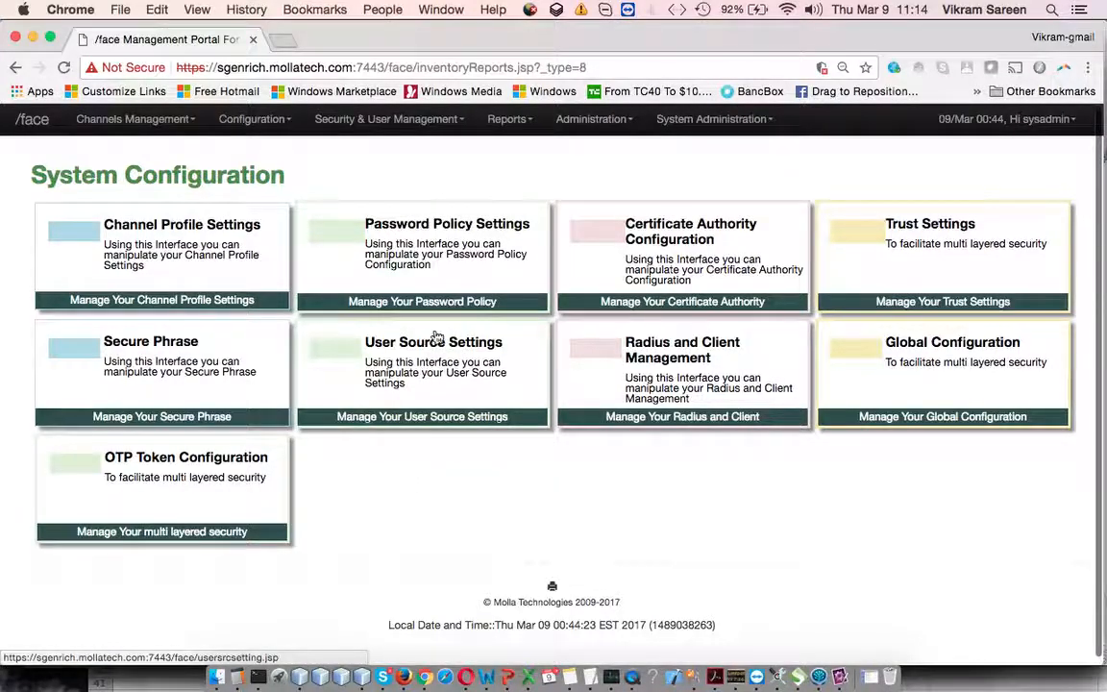
{"action": "left_click", "coordinate": [442, 267]}
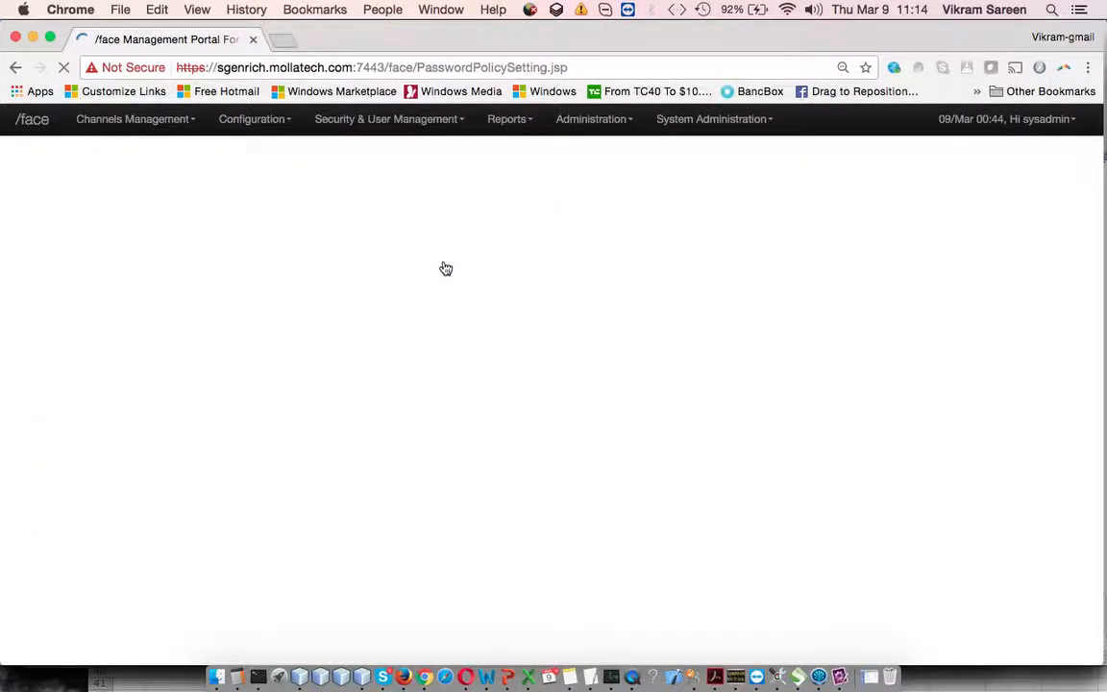
{"action": "scroll", "coordinate": [452, 336], "scroll_direction": "down", "scroll_amount": 3}
{"action": "scroll", "coordinate": [557, 317], "scroll_direction": "up", "scroll_amount": 3}
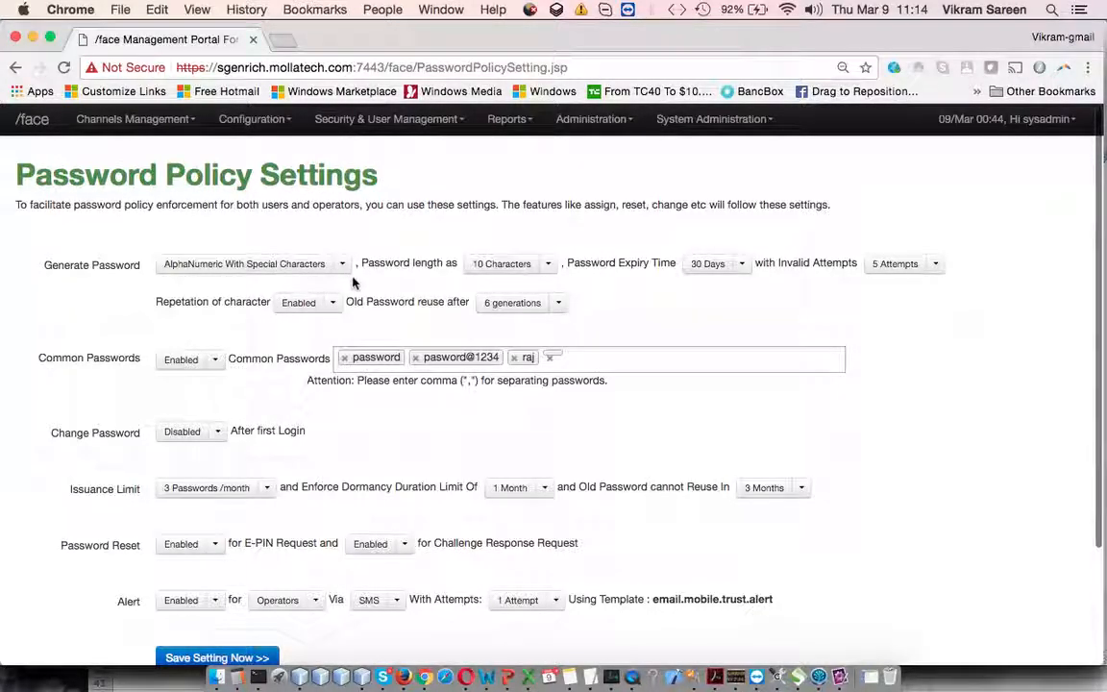
Examine the Generate Password choices for character type, password length, expiry time and invalid attempts
{"action": "left_click", "coordinate": [327, 263]}
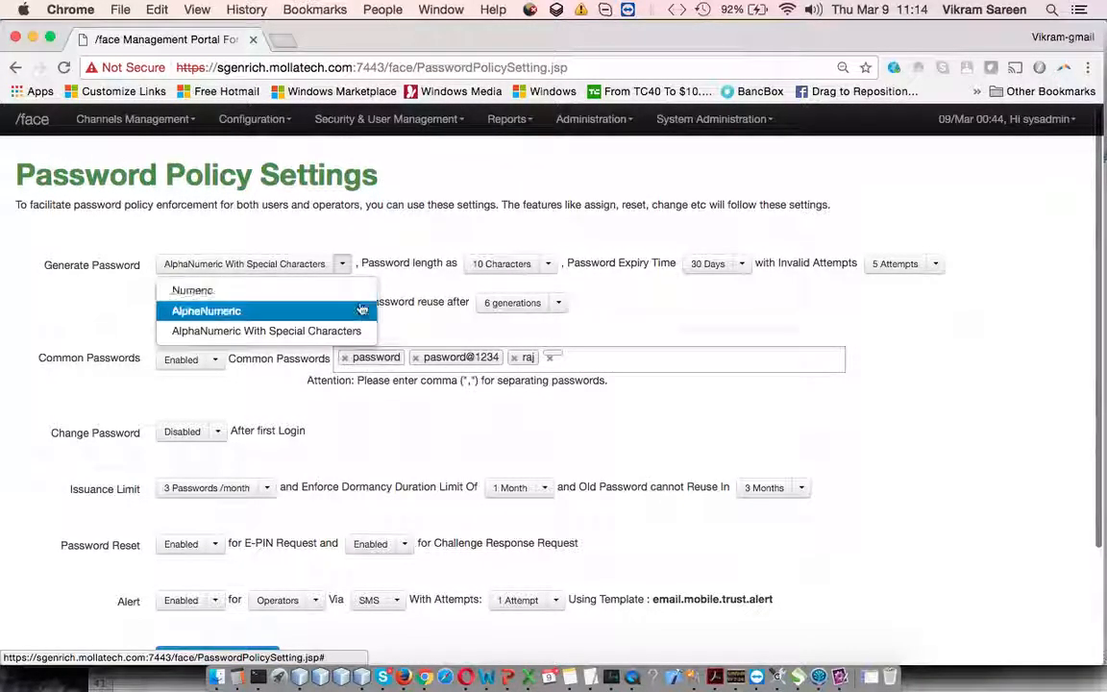
{"action": "left_click", "coordinate": [418, 256]}
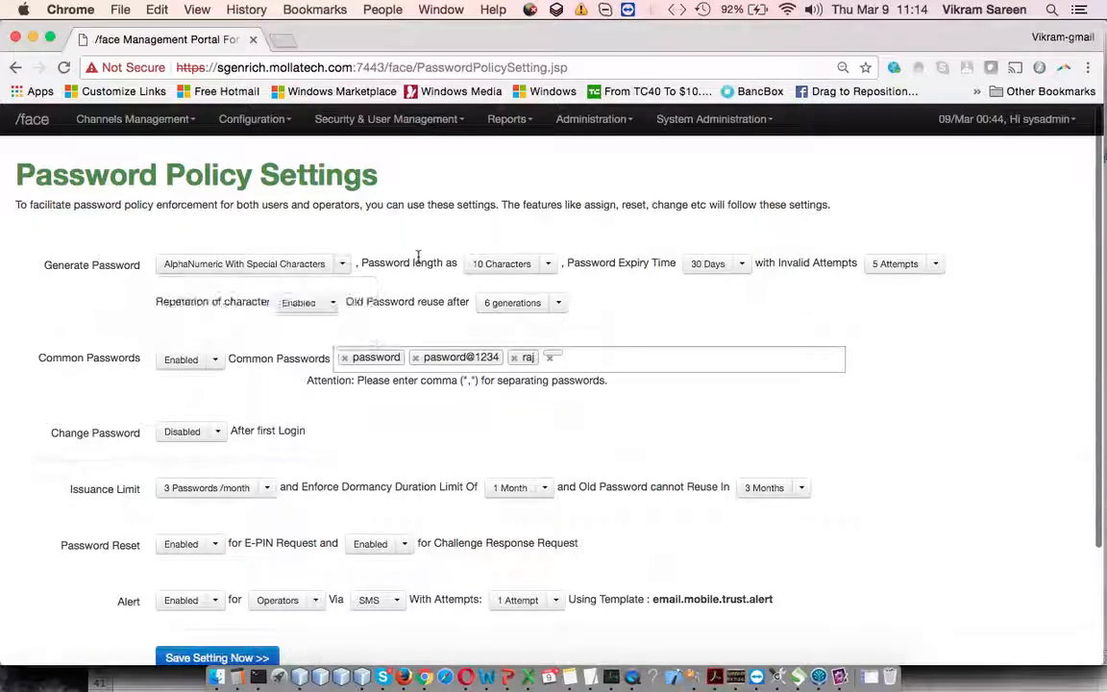
{"action": "left_click", "coordinate": [546, 263]}
{"action": "left_click", "coordinate": [548, 263]}
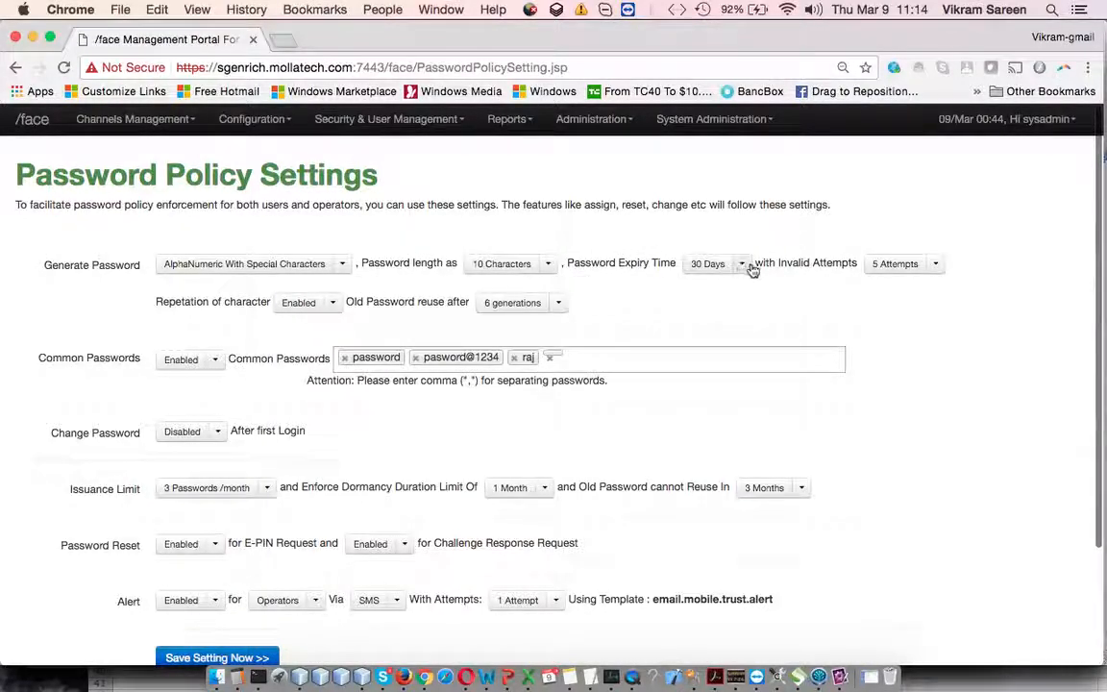
{"action": "left_click", "coordinate": [716, 266]}
{"action": "left_click", "coordinate": [903, 305]}
{"action": "left_click", "coordinate": [937, 264]}
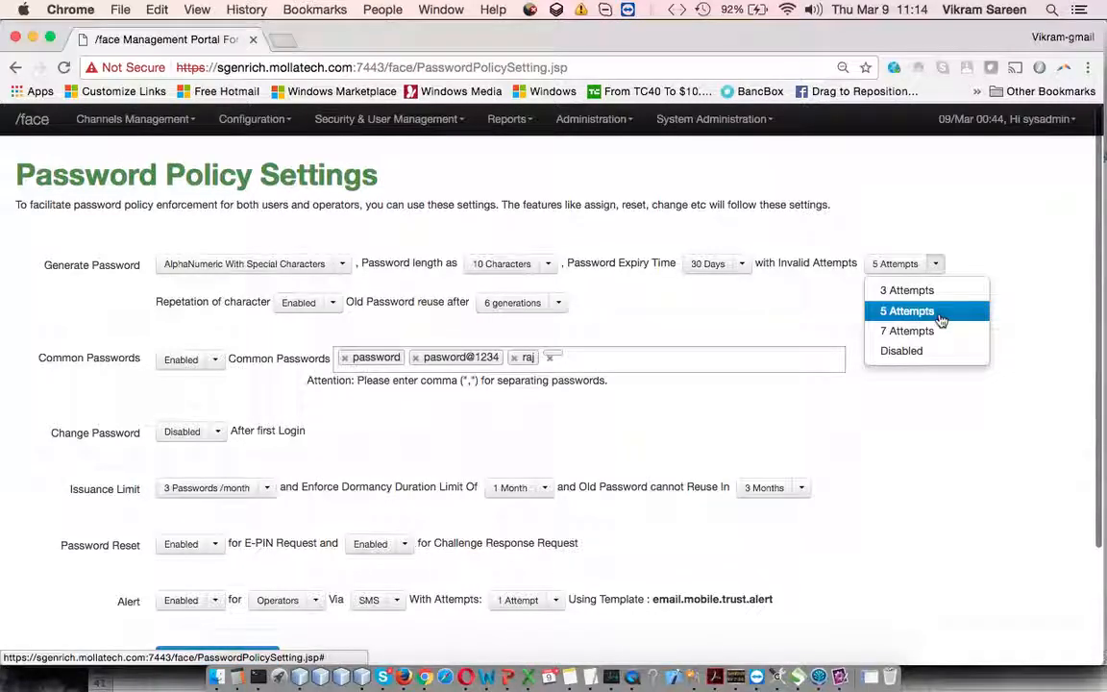
{"action": "left_click", "coordinate": [702, 318]}
Examine the choices for character repetition and for the generations before an old password can be reused
{"action": "left_click", "coordinate": [332, 302]}
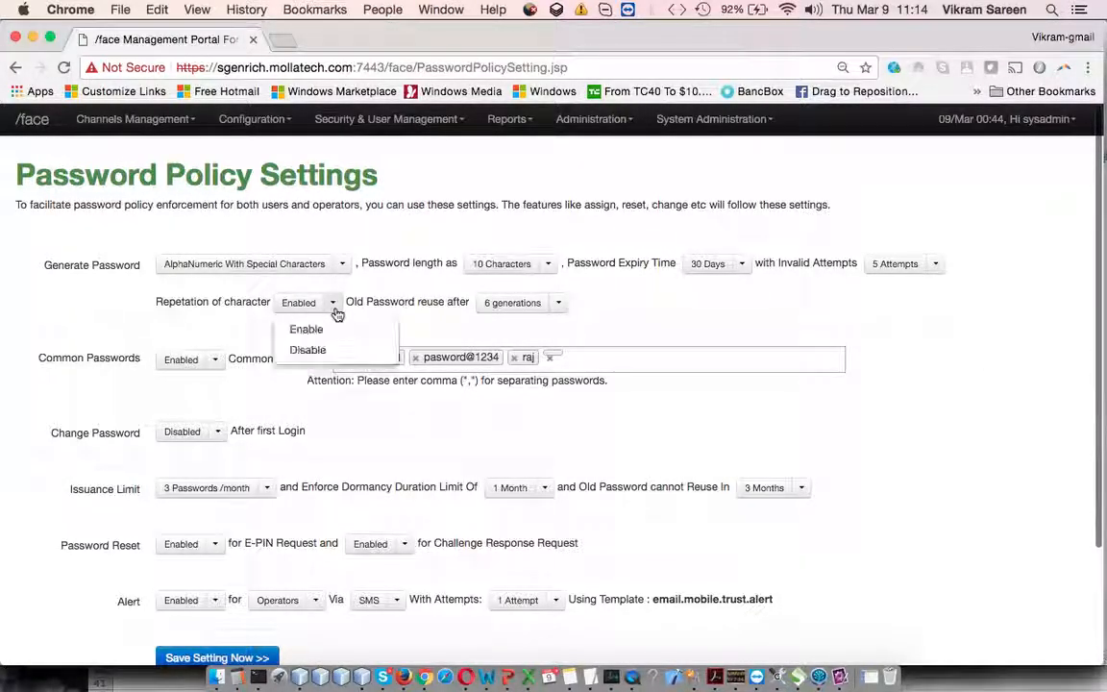
{"action": "left_click", "coordinate": [371, 328]}
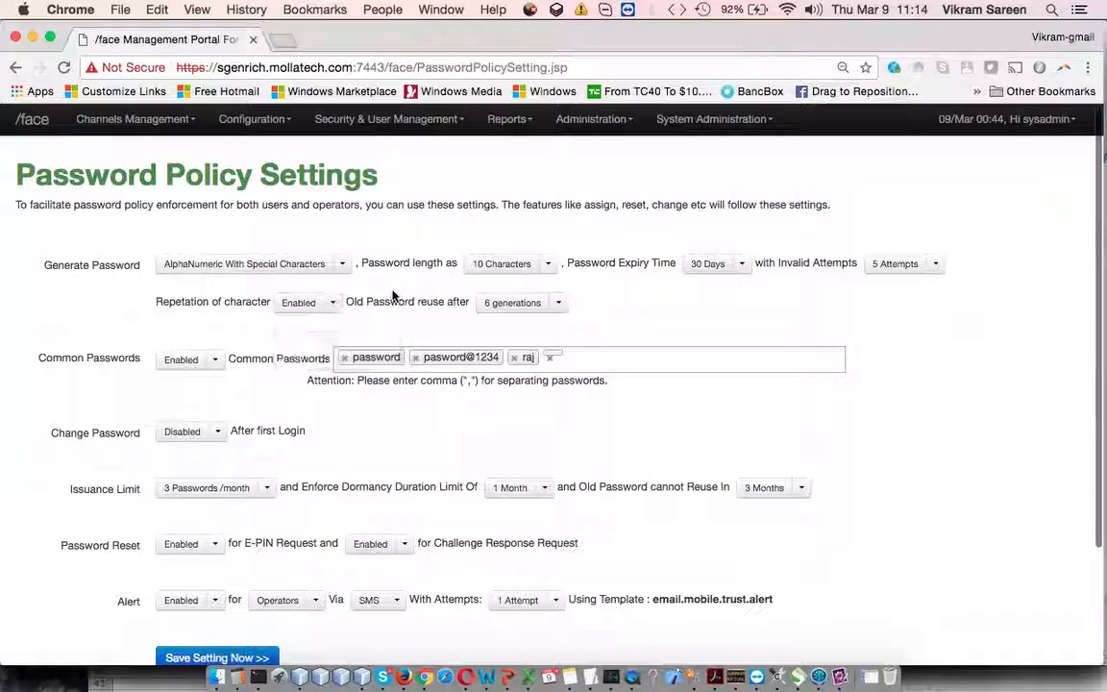
{"action": "left_click", "coordinate": [557, 302]}
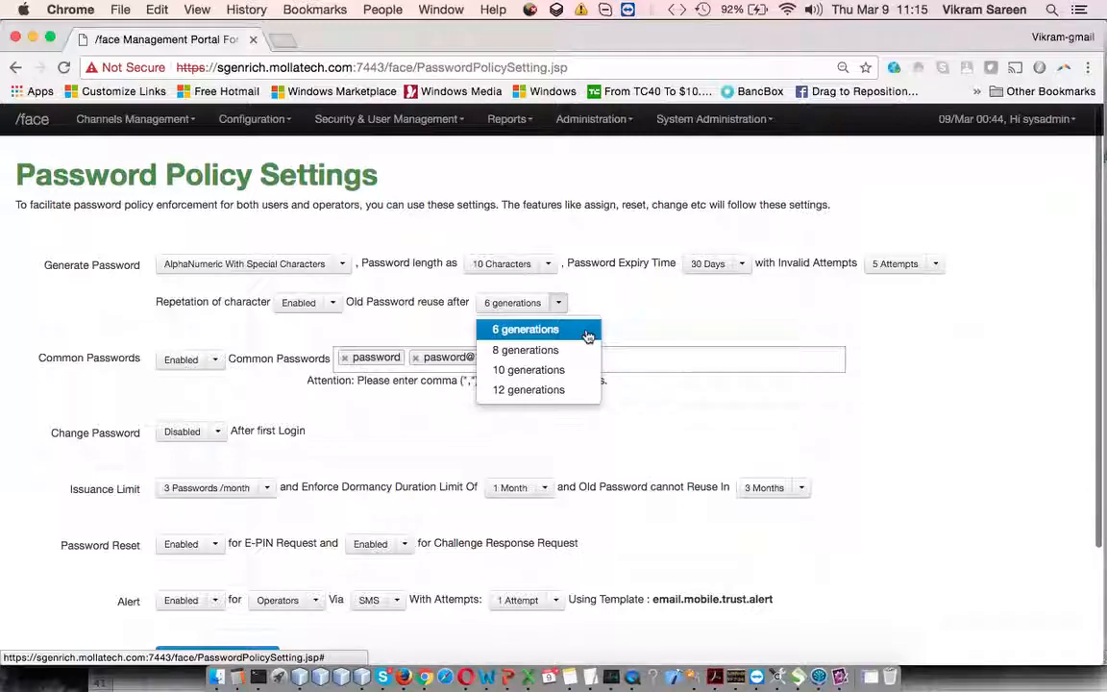
{"action": "left_click", "coordinate": [750, 310]}
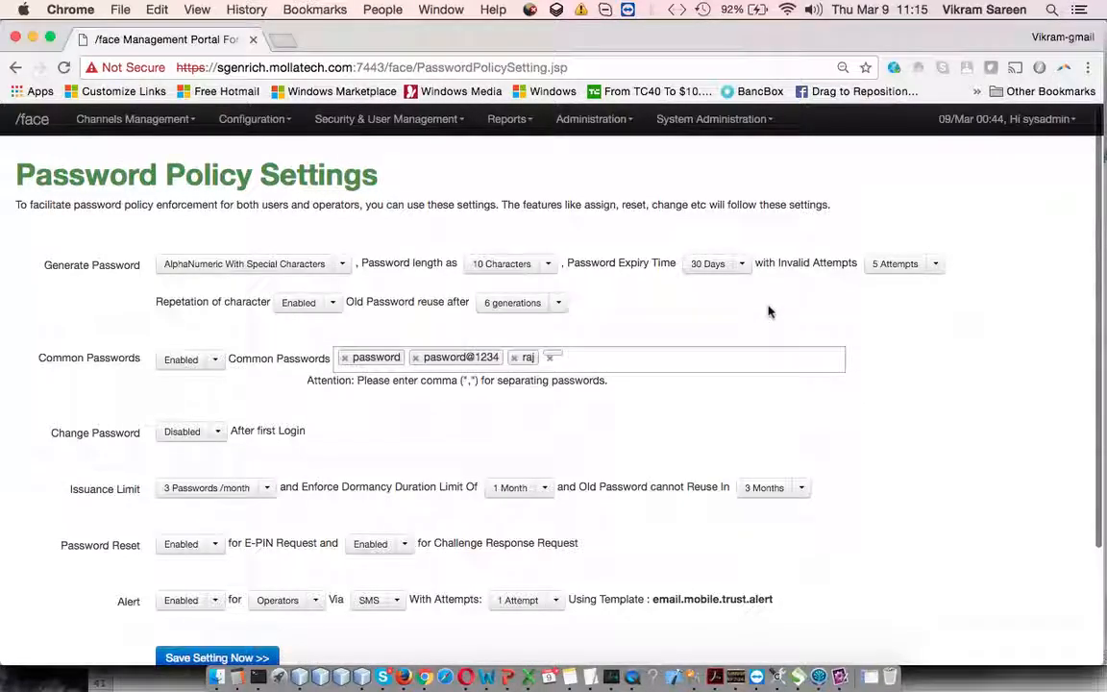
Review the Common Passwords enable choices and remove the last two entries from the common passwords list
{"action": "scroll", "coordinate": [571, 375], "scroll_direction": "down", "scroll_amount": 3}
{"action": "left_click", "coordinate": [215, 275]}
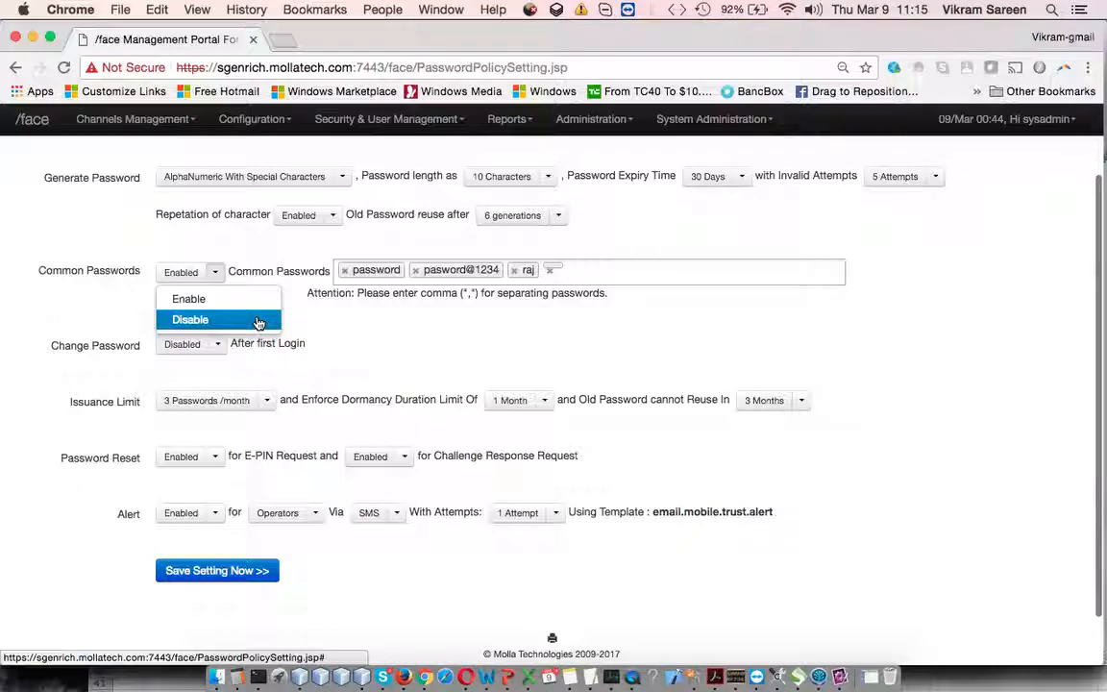
{"action": "left_click", "coordinate": [533, 275]}
{"action": "left_click", "coordinate": [515, 273]}
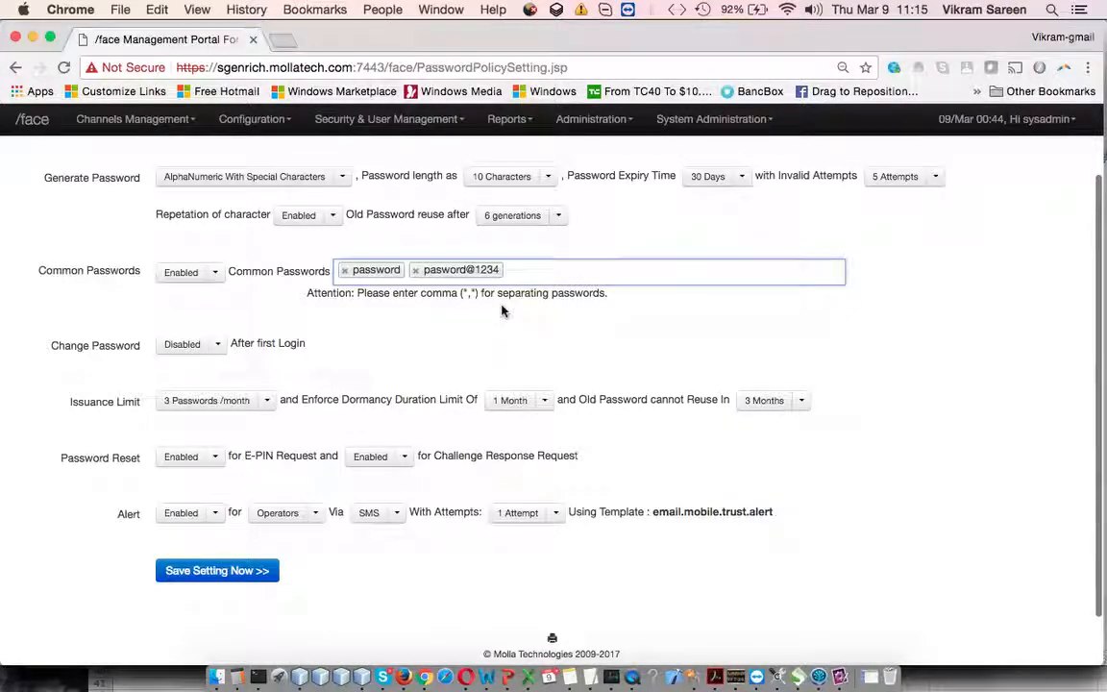
Examine the choices for changing the password after first login and for the monthly password issuance limit
{"action": "scroll", "coordinate": [502, 310], "scroll_direction": "down", "scroll_amount": 2}
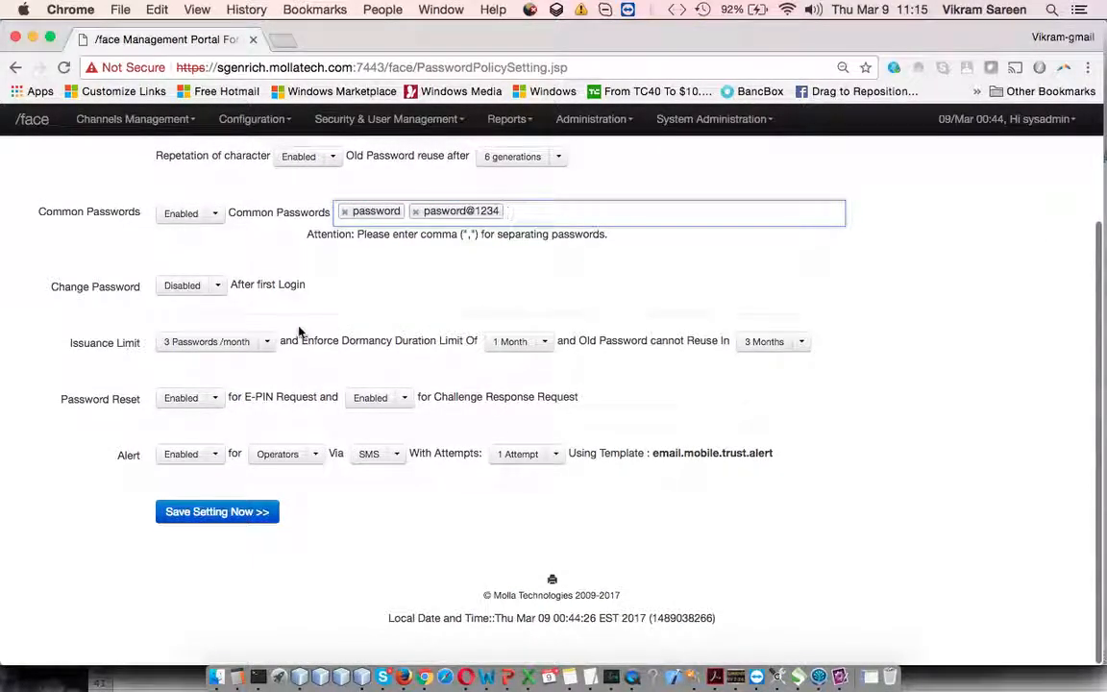
{"action": "left_click", "coordinate": [218, 285]}
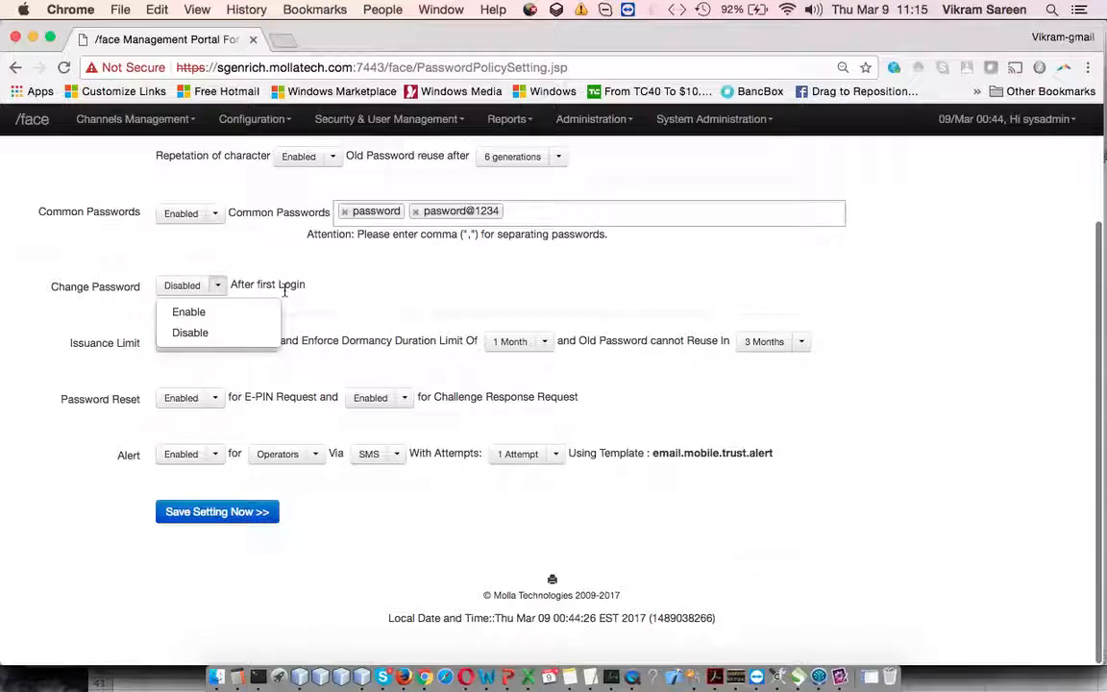
{"action": "left_click", "coordinate": [375, 279]}
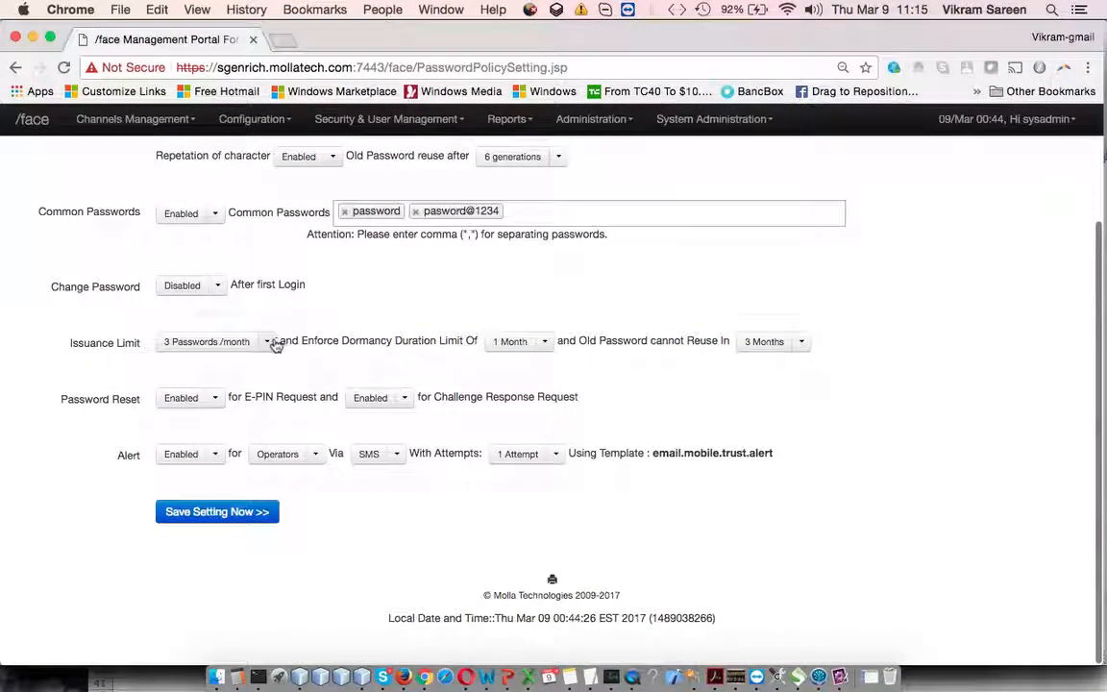
{"action": "left_click", "coordinate": [273, 344]}
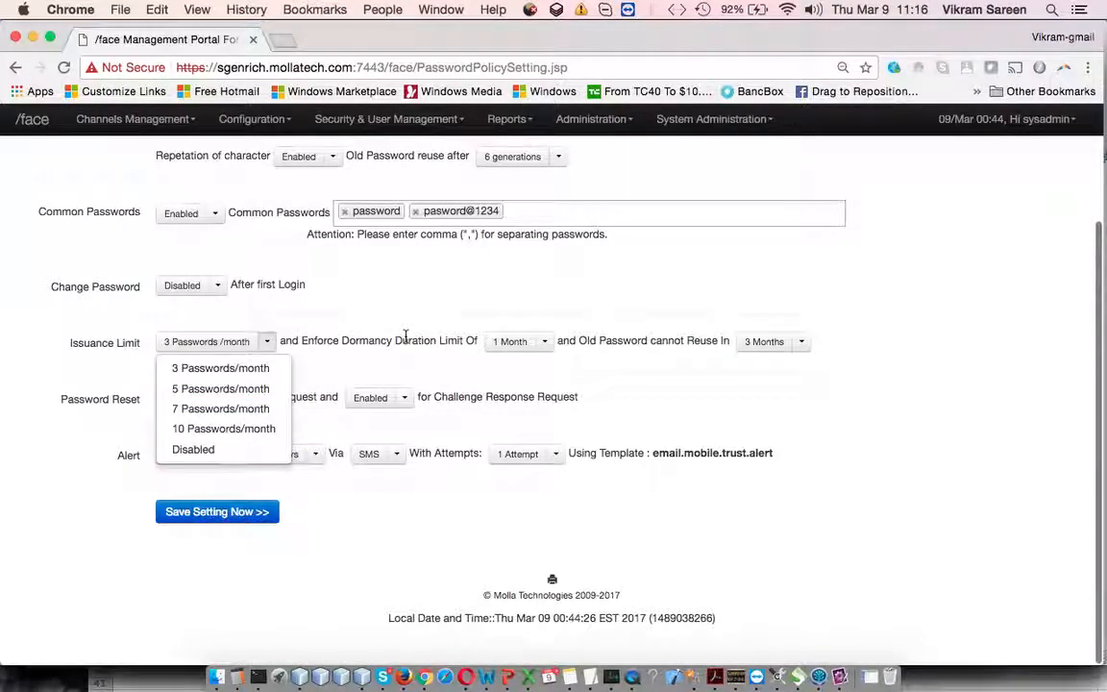
{"action": "left_click", "coordinate": [580, 364]}
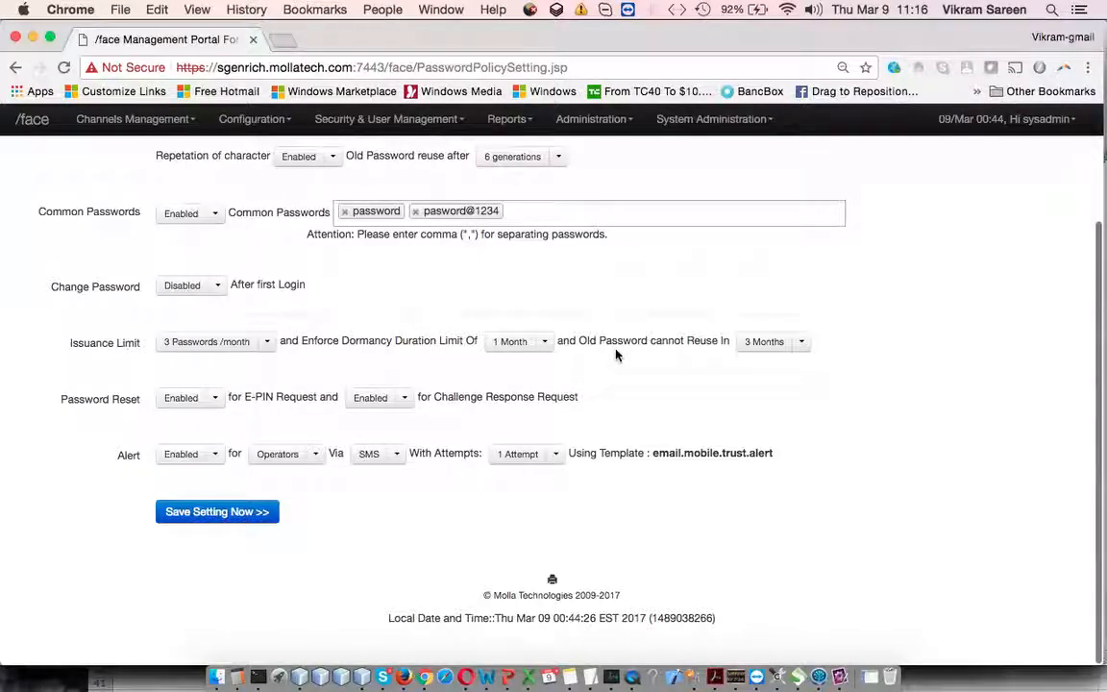
Set the enforced dormancy duration limit to 2 Months and review the period choices for blocking old password reuse
{"action": "left_click", "coordinate": [544, 341]}
{"action": "left_click", "coordinate": [642, 386]}
{"action": "left_click", "coordinate": [548, 343]}
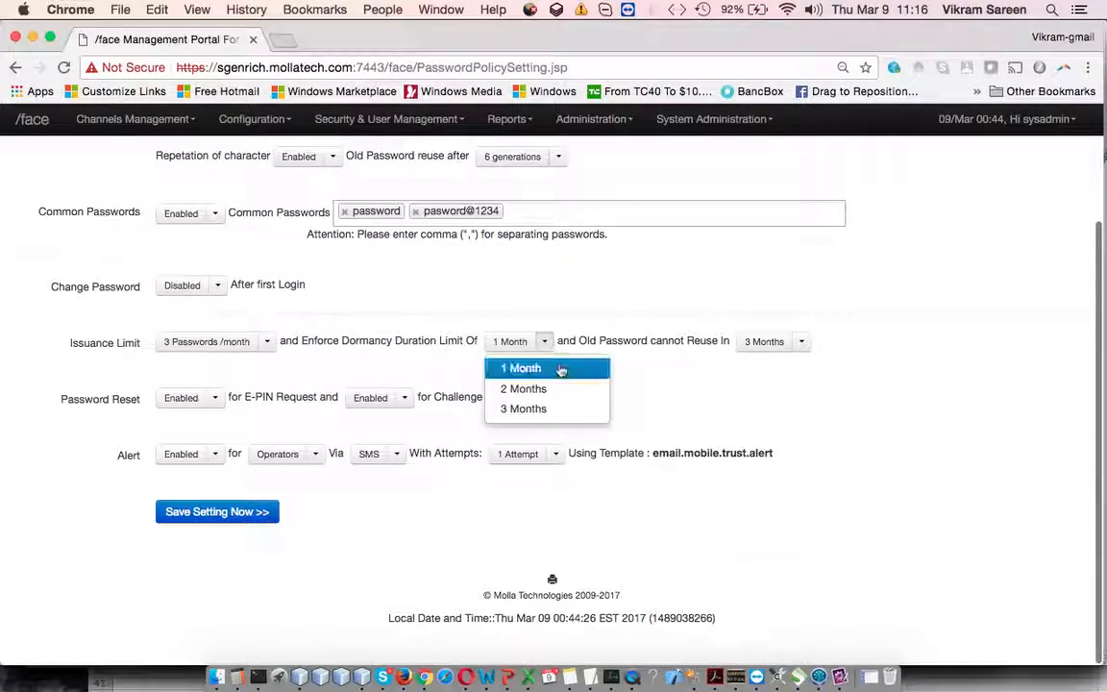
{"action": "left_click", "coordinate": [523, 389]}
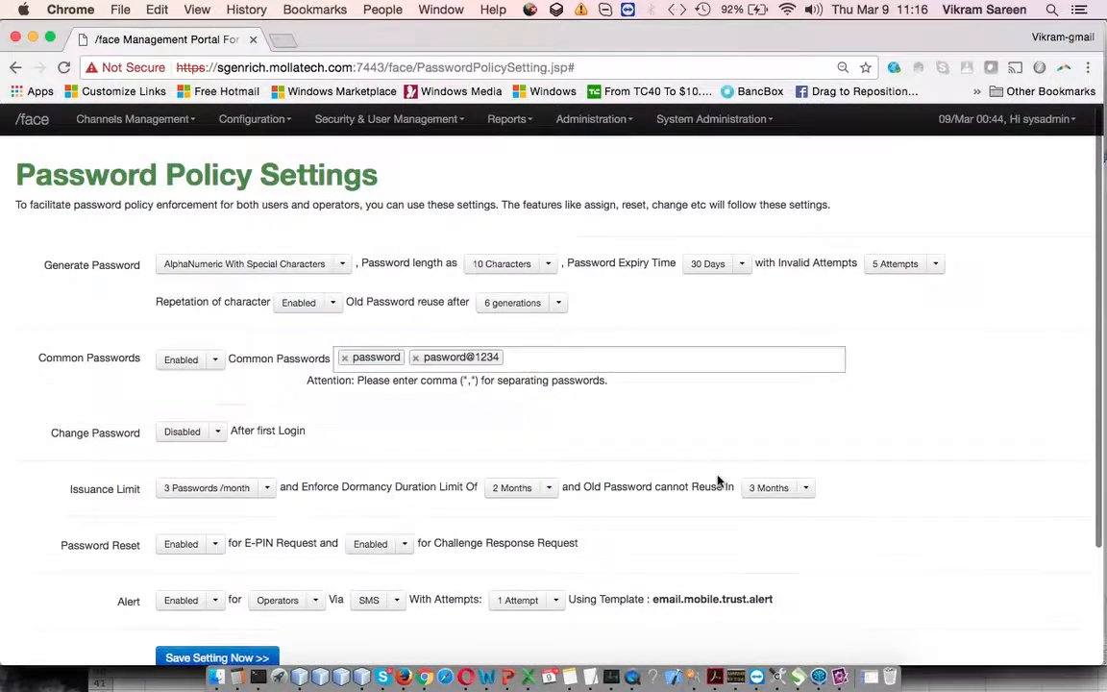
{"action": "scroll", "coordinate": [719, 480], "scroll_direction": "down", "scroll_amount": 3}
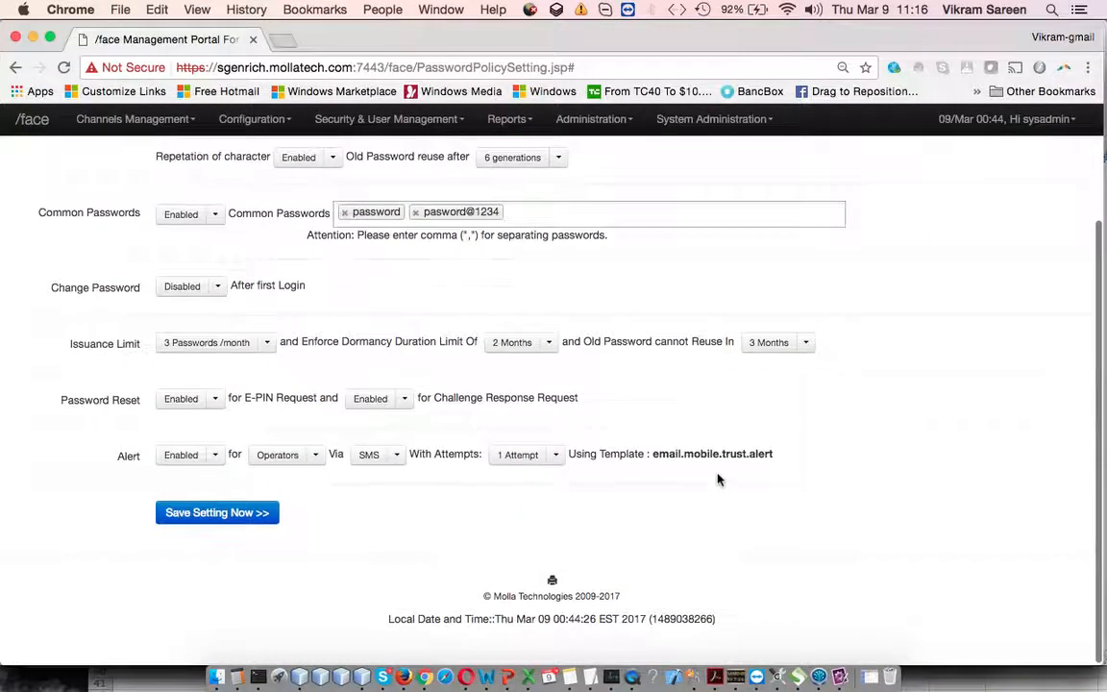
{"action": "left_click", "coordinate": [807, 346]}
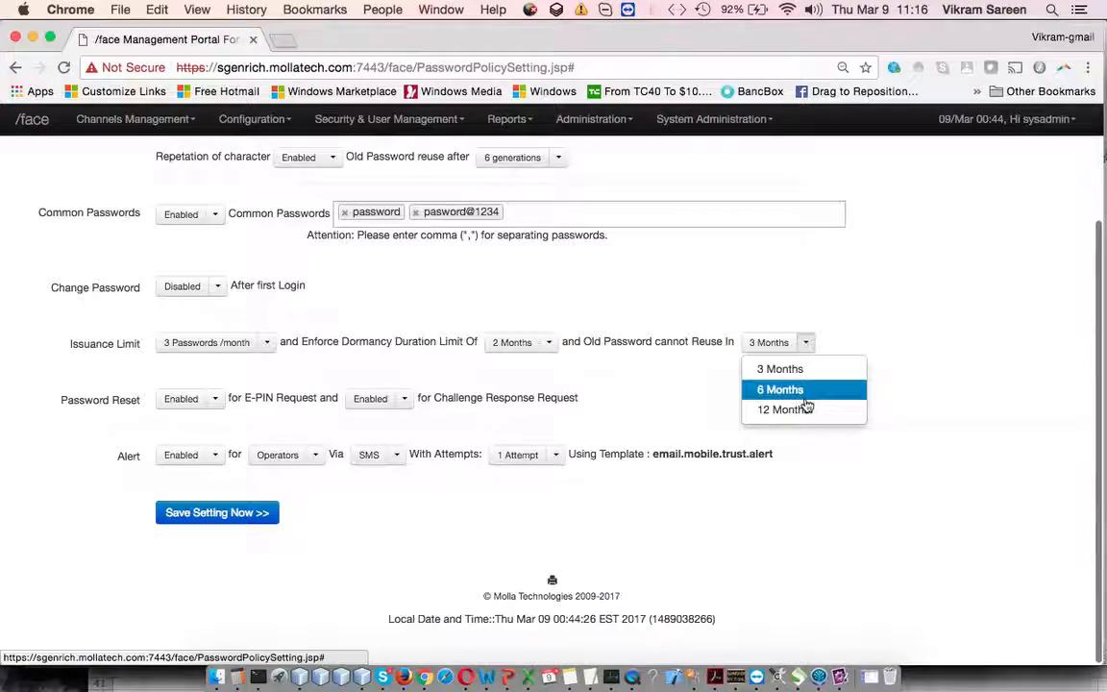
Examine the Password Reset choices for E-PIN requests and challenge response requests
{"action": "left_click", "coordinate": [213, 402]}
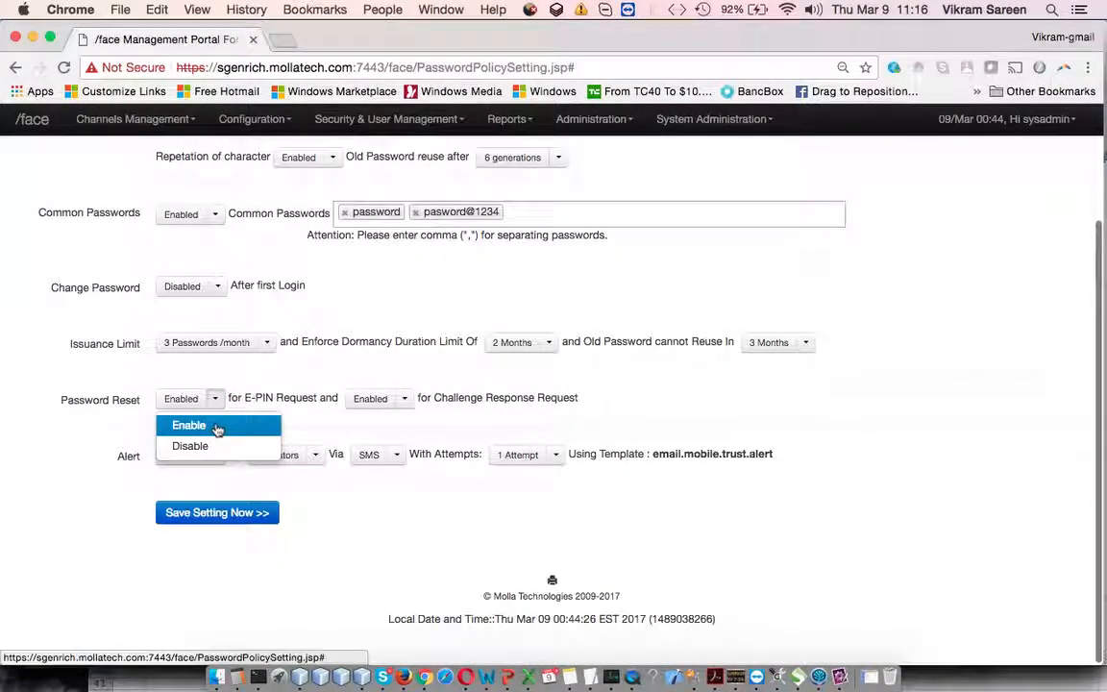
{"action": "left_click_drag", "start_coordinate": [265, 397], "coordinate": [315, 400]}
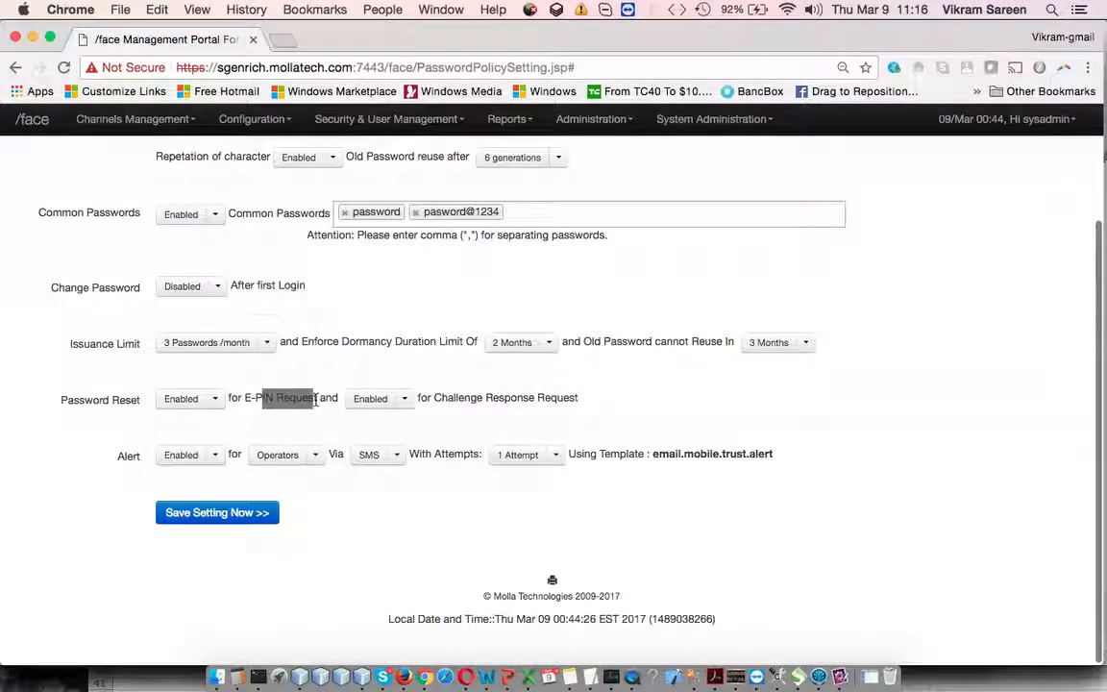
{"action": "left_click", "coordinate": [316, 400]}
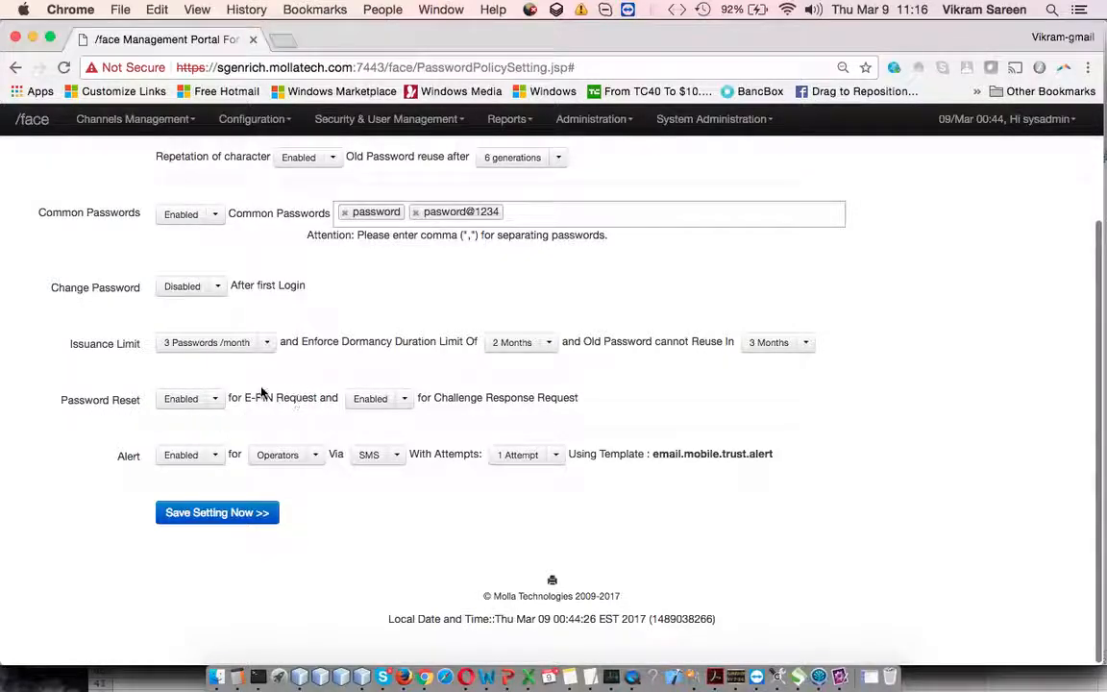
{"action": "left_click", "coordinate": [404, 399]}
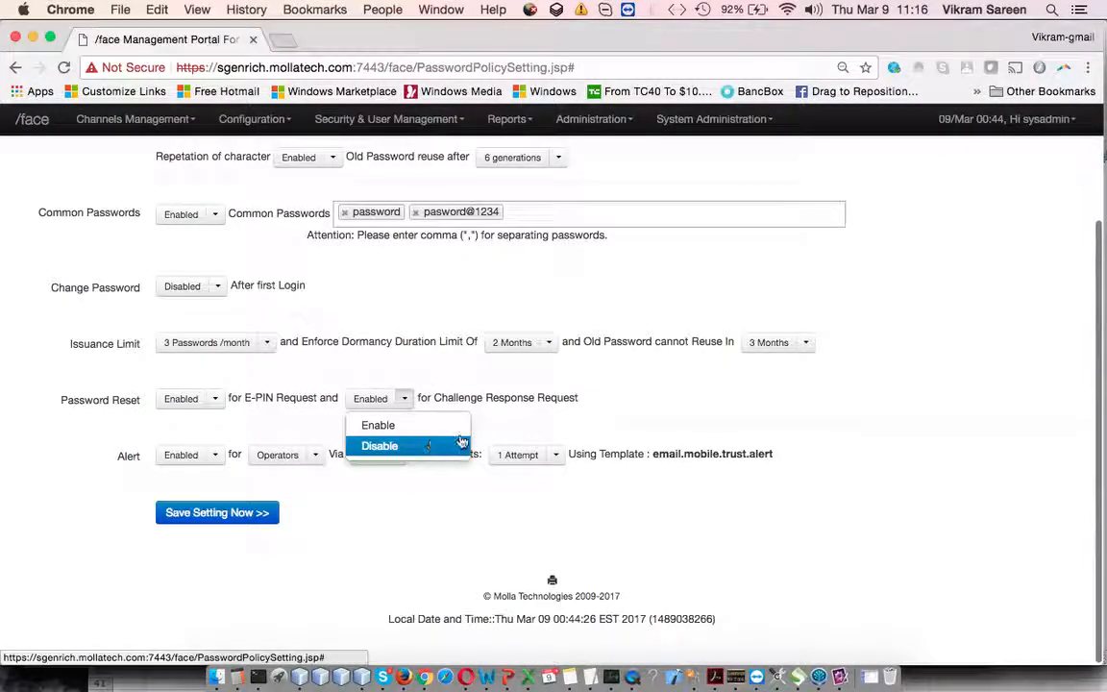
{"action": "left_click", "coordinate": [523, 405]}
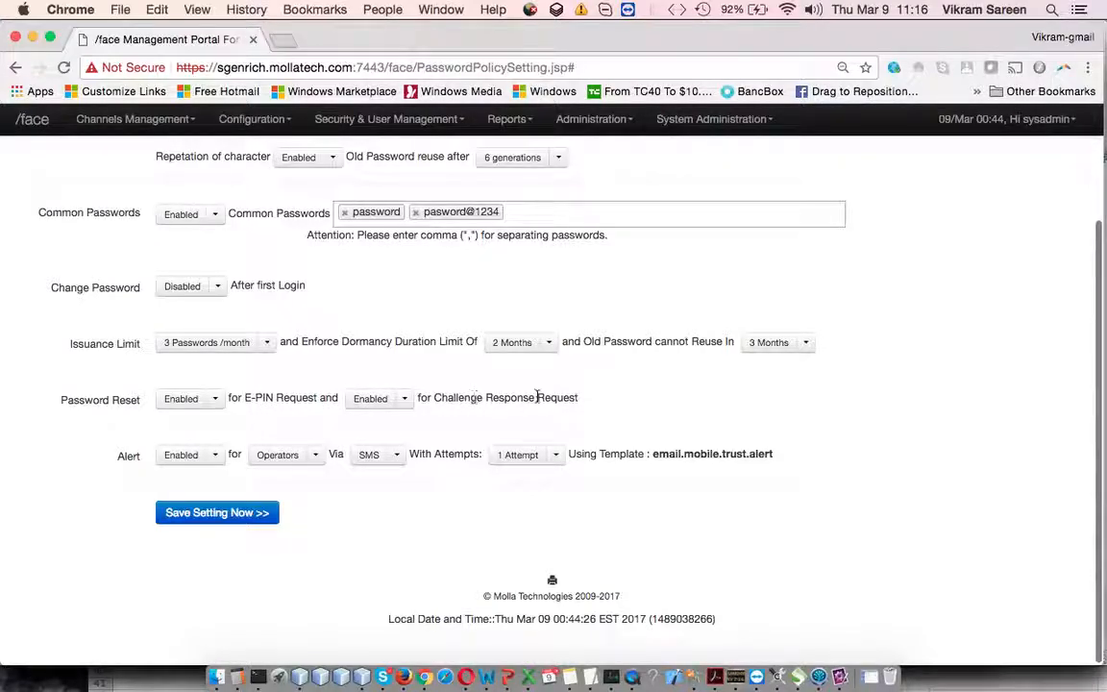
Review the Alert enable choices and pick Operator as the alert recipient
{"action": "left_click", "coordinate": [217, 458]}
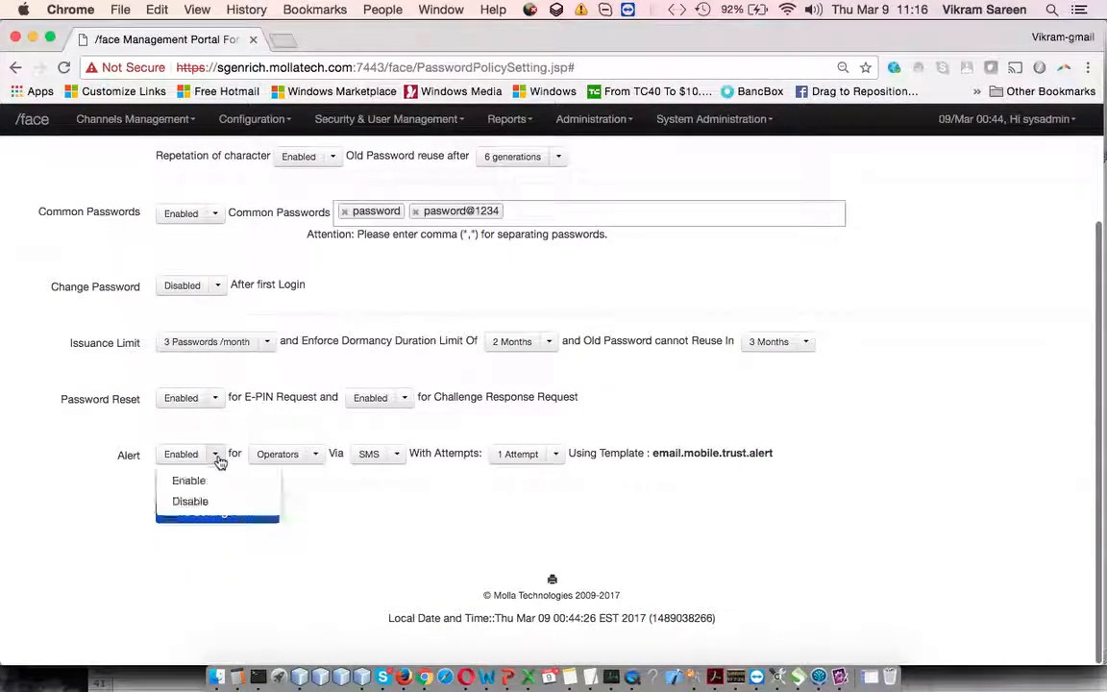
{"action": "left_click", "coordinate": [322, 459]}
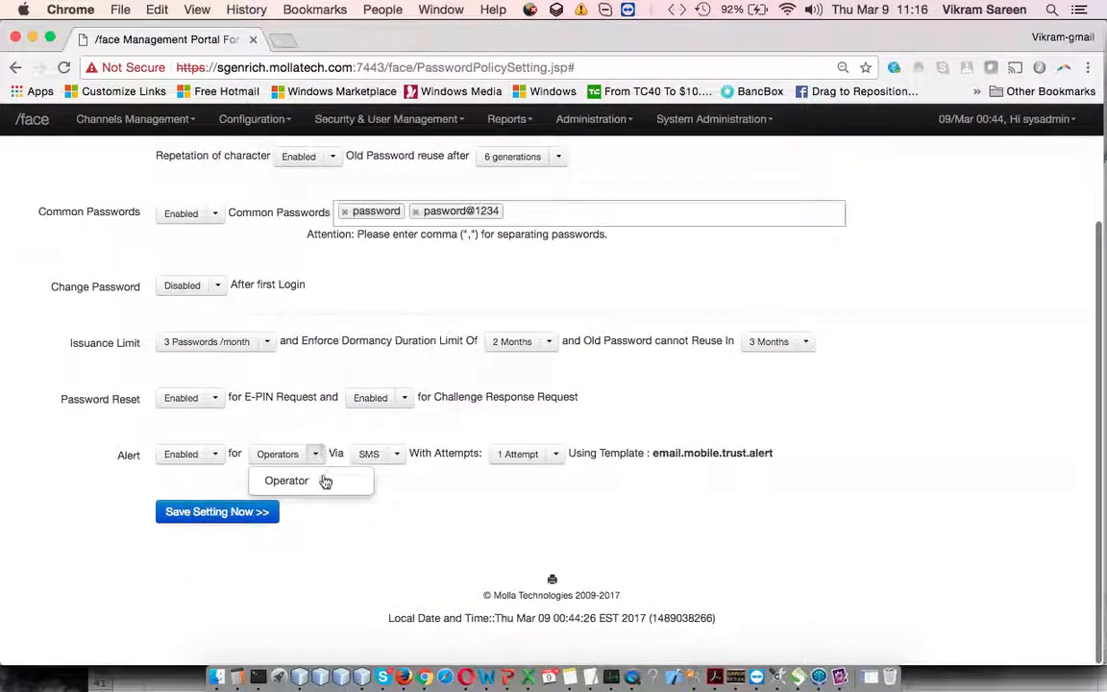
{"action": "left_click", "coordinate": [325, 488]}
{"action": "scroll", "coordinate": [404, 481], "scroll_direction": "down", "scroll_amount": 3}
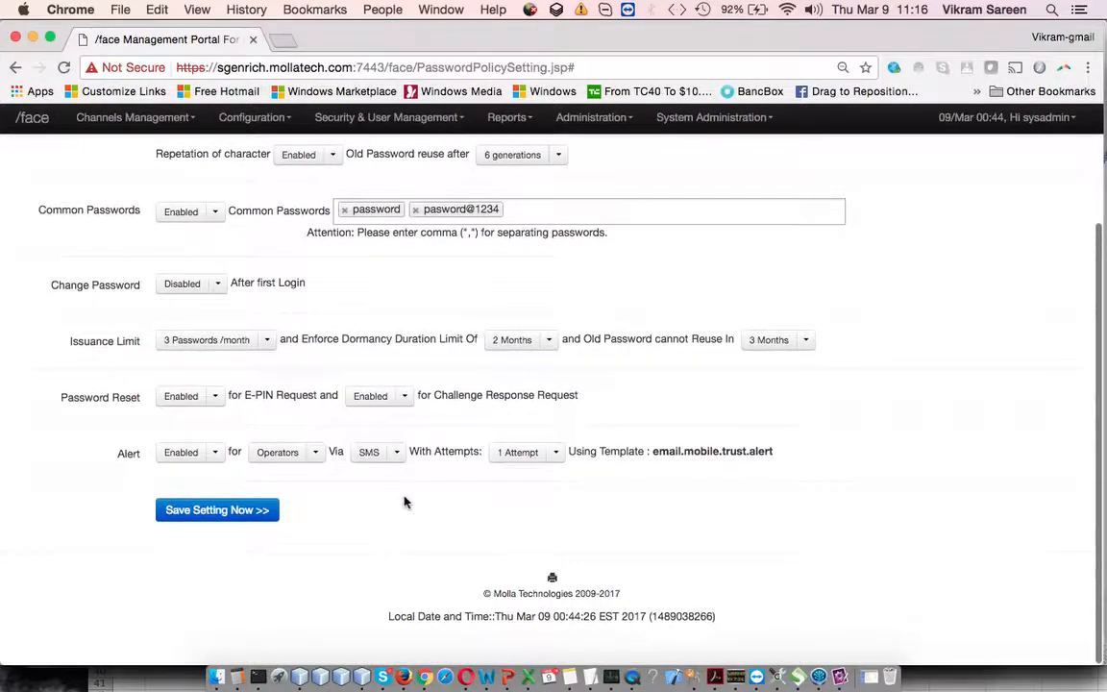
Examine the alert delivery channels and the choices for the number of alert attempts
{"action": "left_click", "coordinate": [399, 460]}
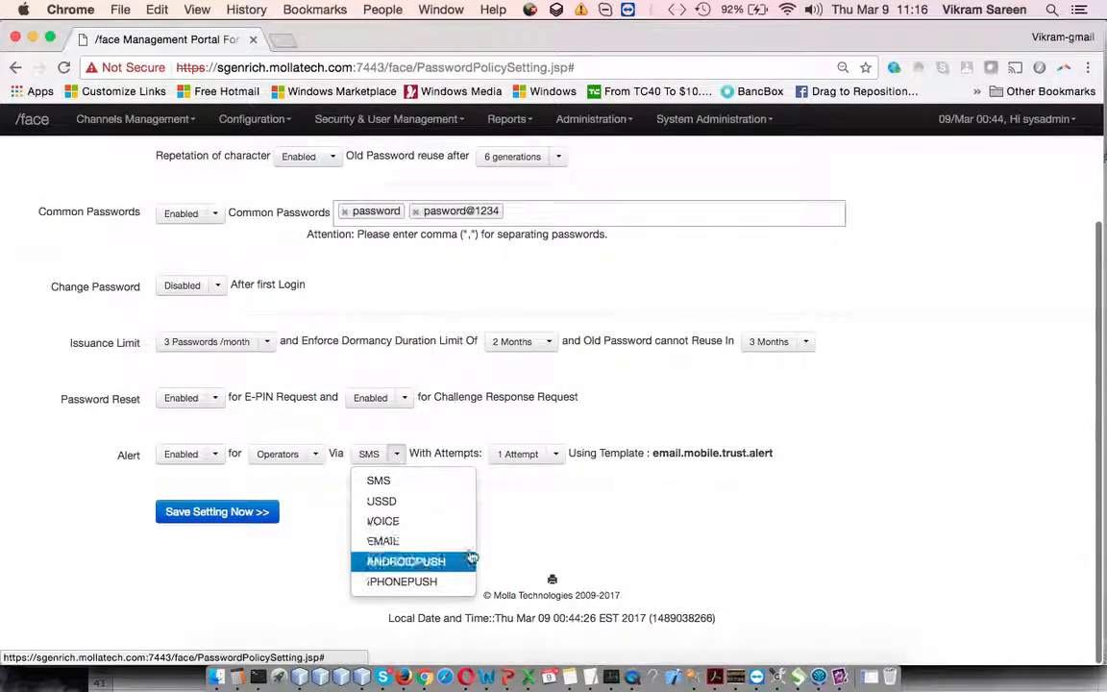
{"action": "right_click", "coordinate": [562, 463]}
{"action": "left_click", "coordinate": [557, 456]}
{"action": "left_click", "coordinate": [560, 457]}
{"action": "left_click", "coordinate": [678, 492]}
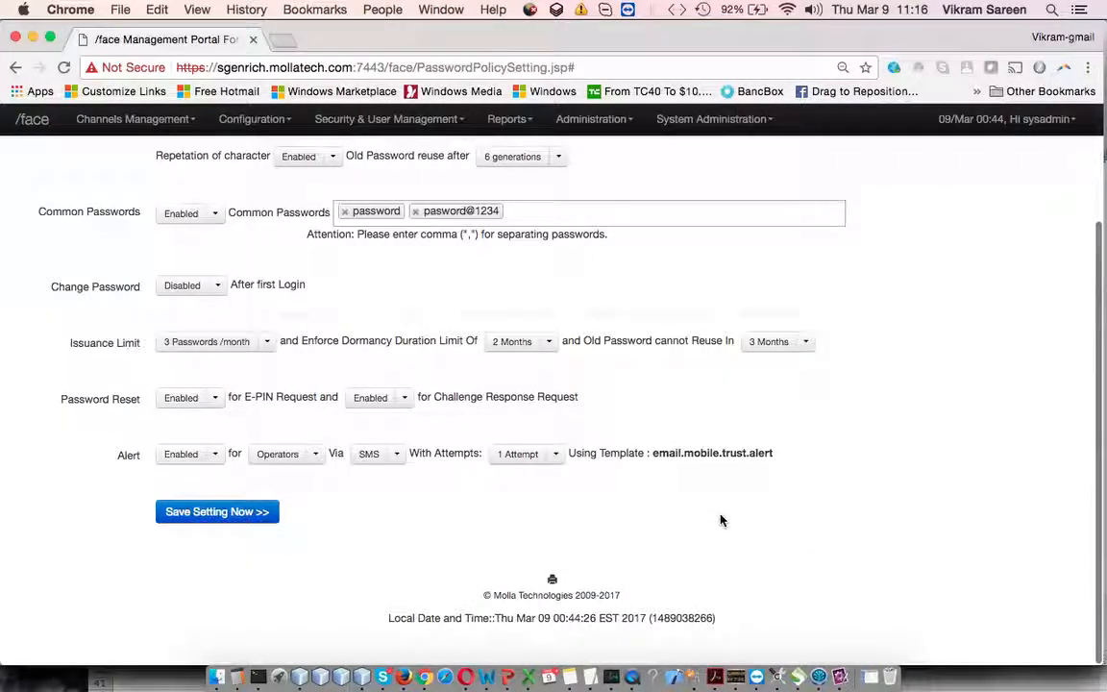
{"action": "left_click", "coordinate": [396, 457]}
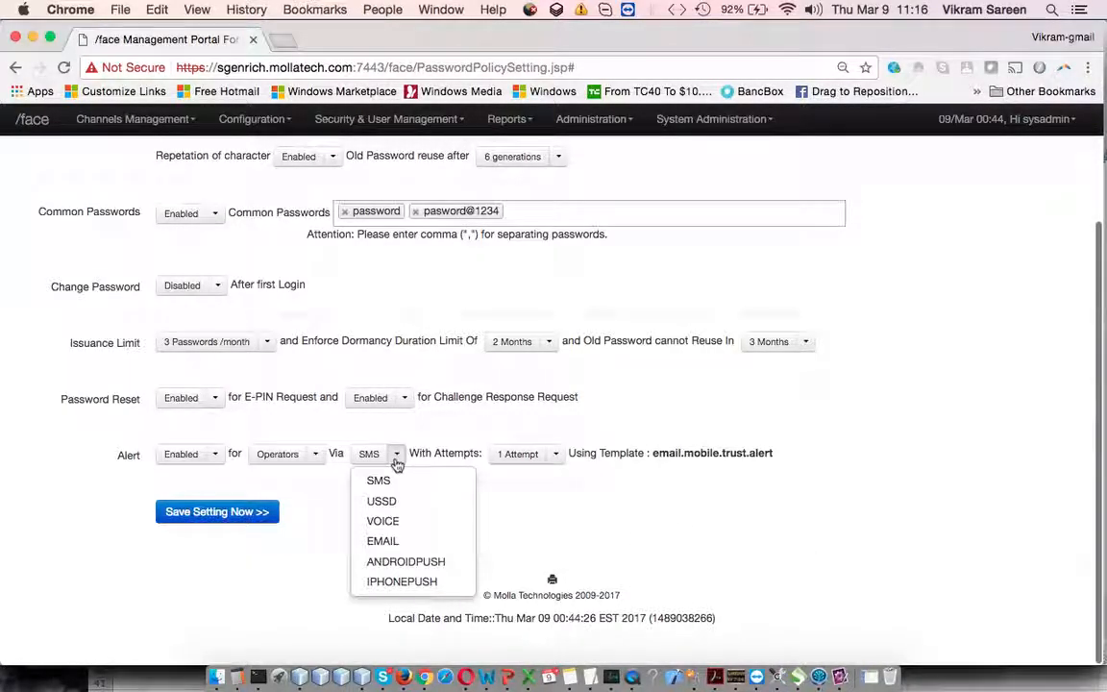
{"action": "left_click", "coordinate": [197, 536]}
Check the System Settings agenda slide in PowerPoint, return to Chrome and open User Source Settings from the System Configuration overview
{"action": "left_click", "coordinate": [509, 678]}
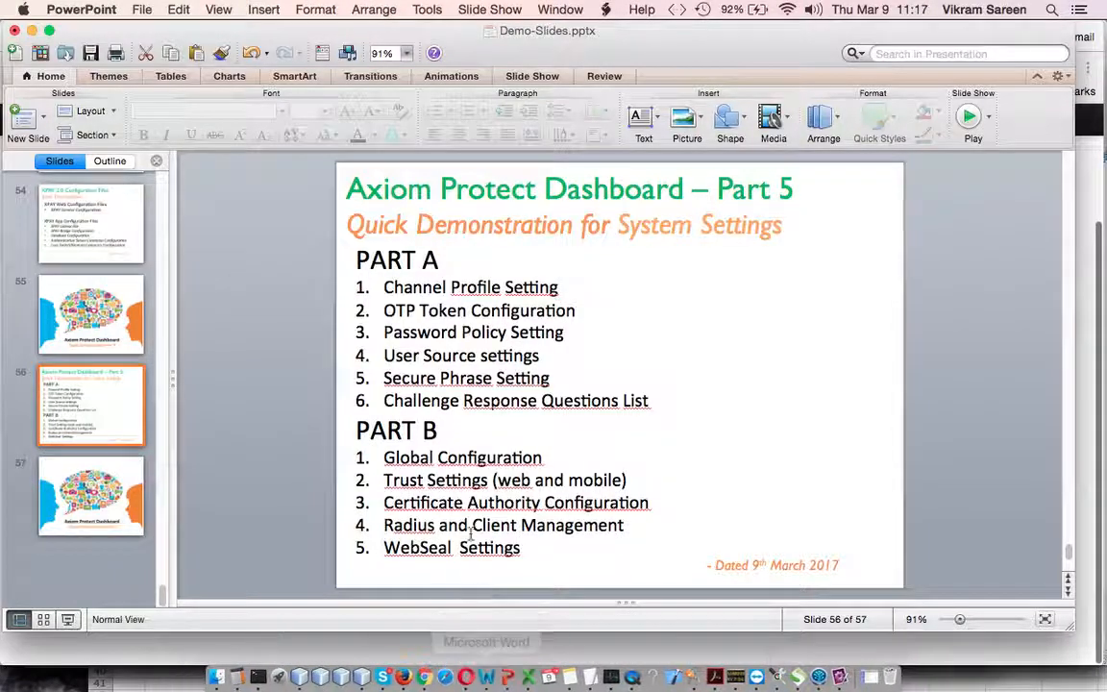
{"action": "key", "text": "super+Tab"}
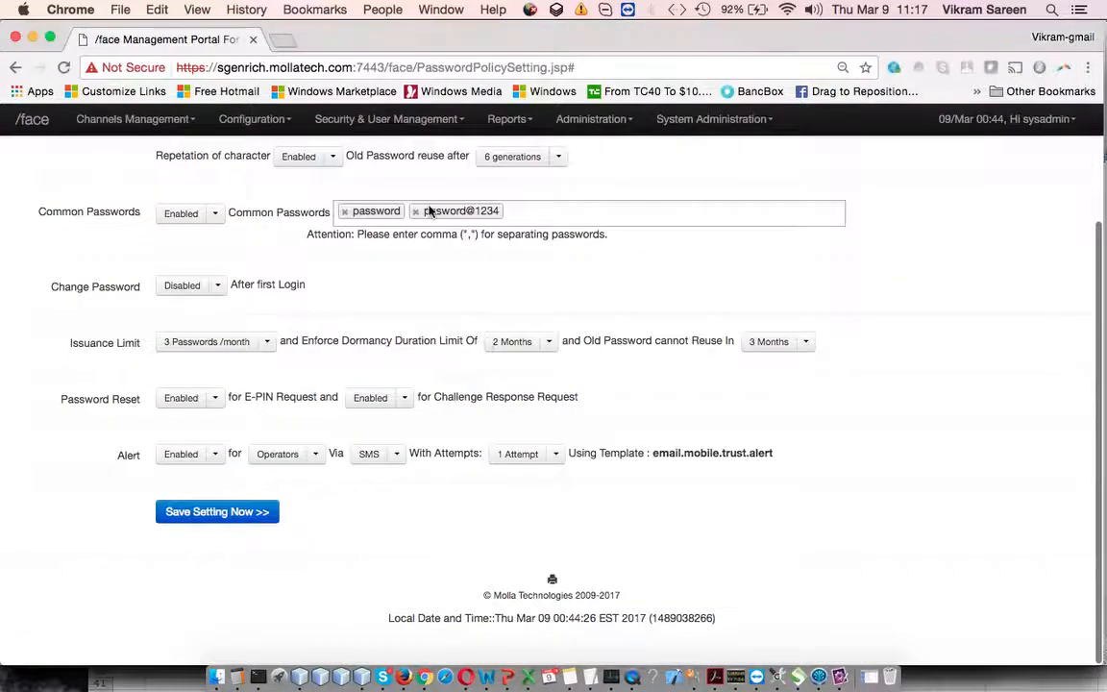
{"action": "left_click", "coordinate": [253, 118]}
{"action": "left_click", "coordinate": [270, 180]}
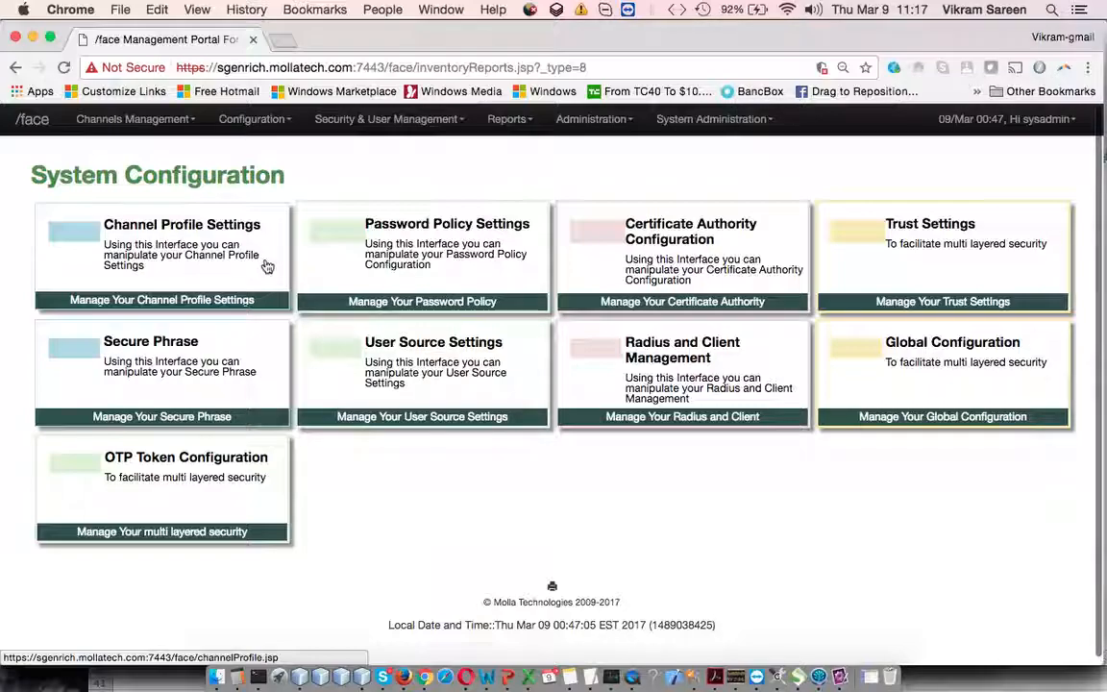
{"action": "left_click", "coordinate": [397, 334]}
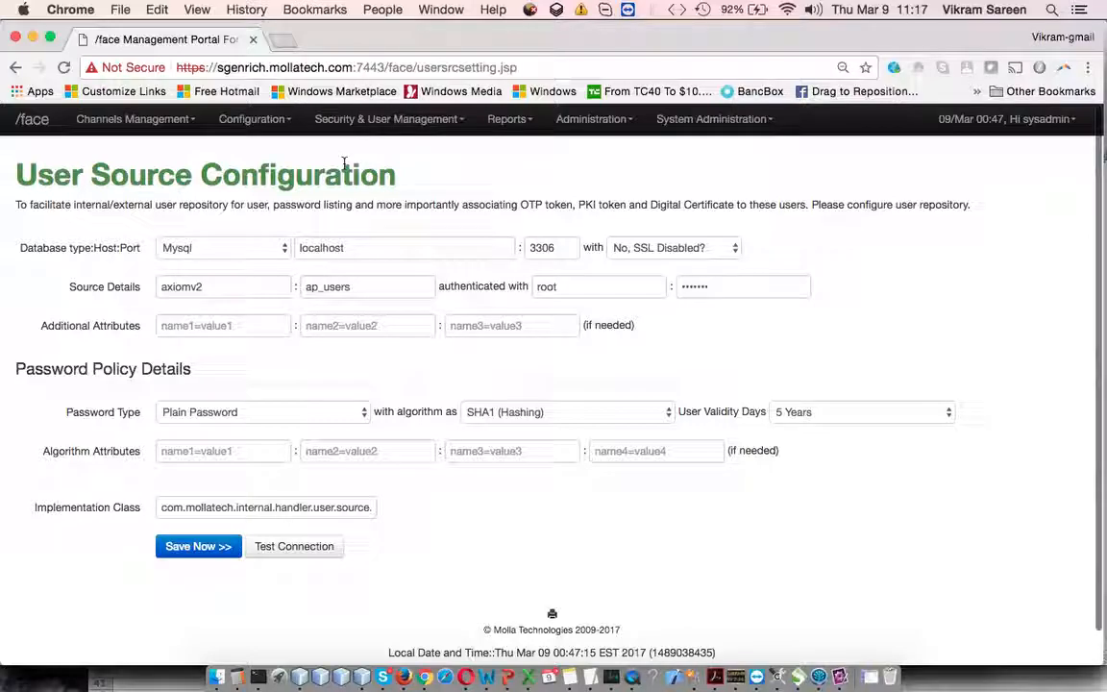
Examine the user repository's database type choices, host field and SSL option
{"action": "left_click", "coordinate": [245, 252]}
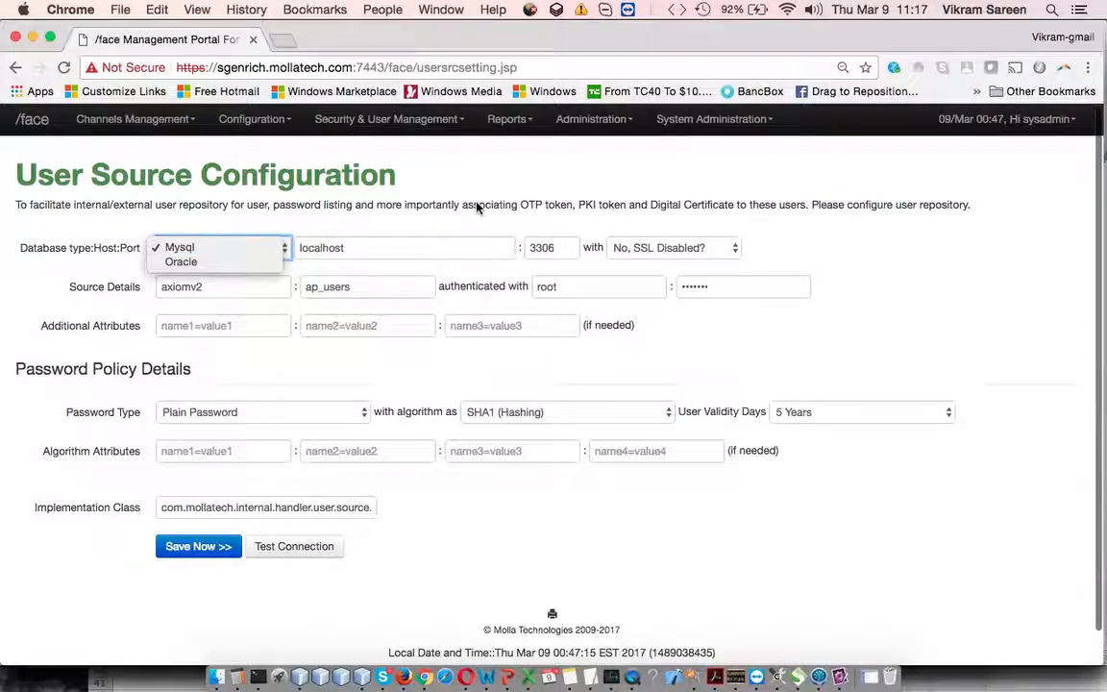
{"action": "left_click", "coordinate": [442, 236]}
{"action": "left_click", "coordinate": [412, 249]}
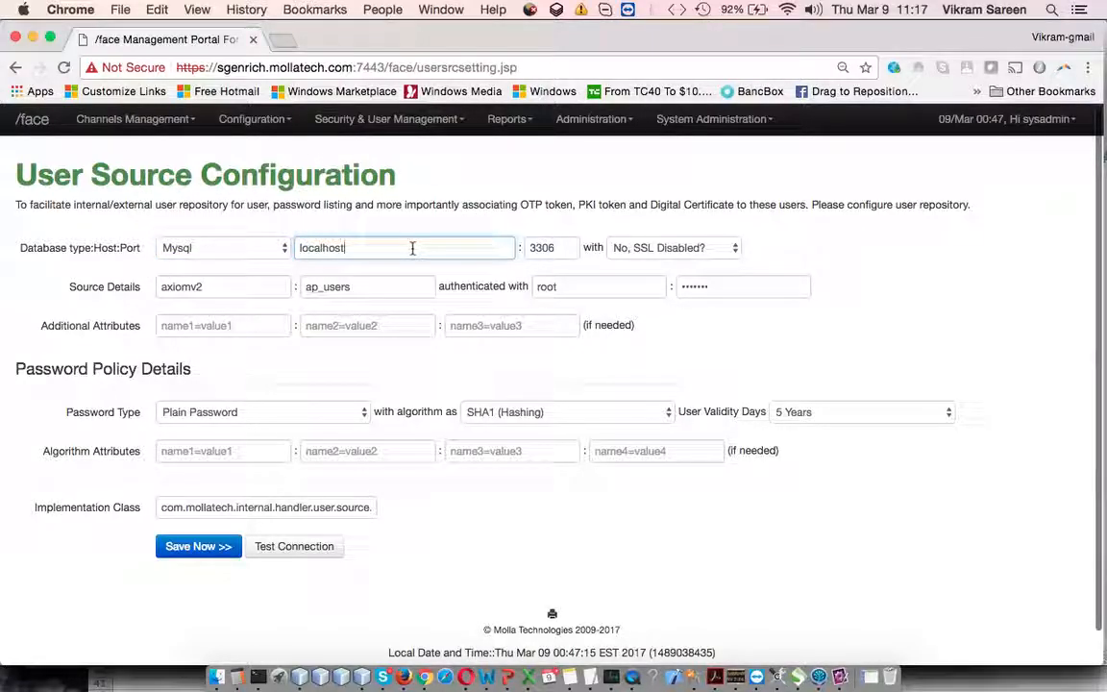
{"action": "double_click", "coordinate": [353, 247]}
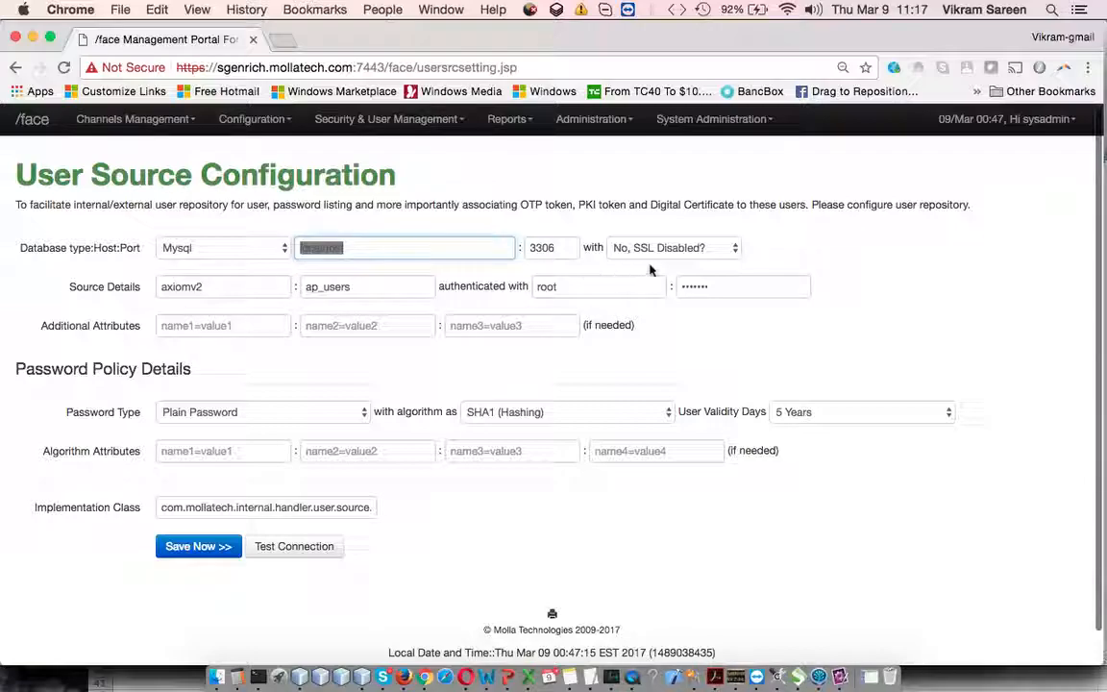
{"action": "left_click", "coordinate": [673, 248]}
{"action": "key", "text": "Escape"}
Review the Source Details fields for database name, user table and the authentication credentials
{"action": "double_click", "coordinate": [230, 290]}
{"action": "left_click", "coordinate": [394, 281]}
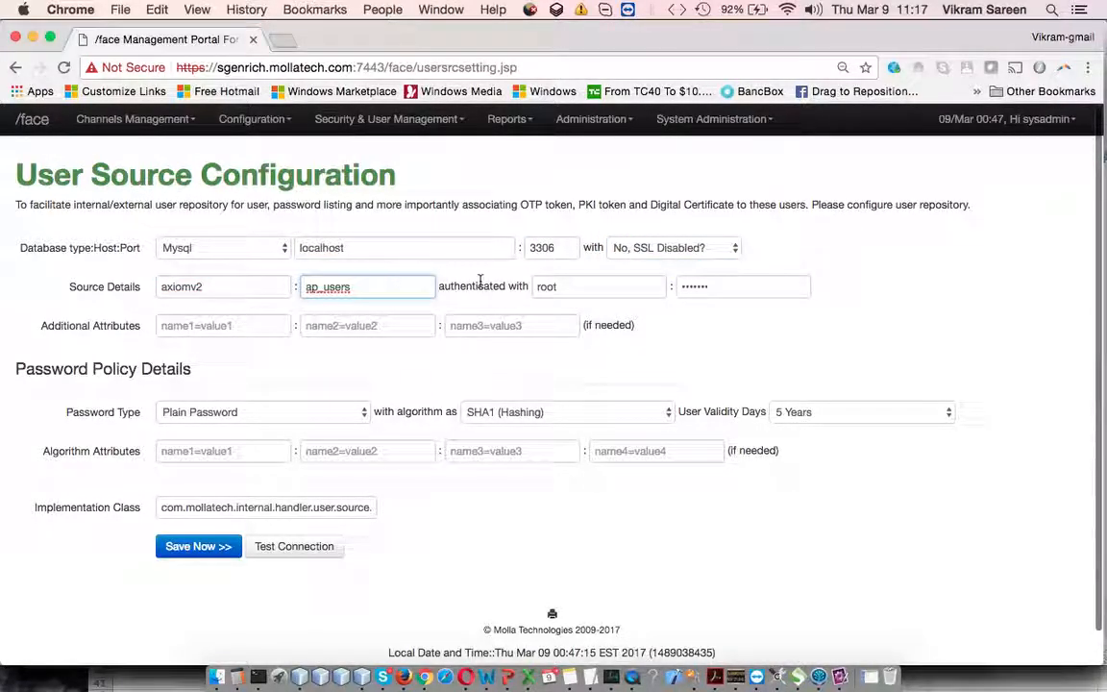
{"action": "left_click", "coordinate": [230, 284]}
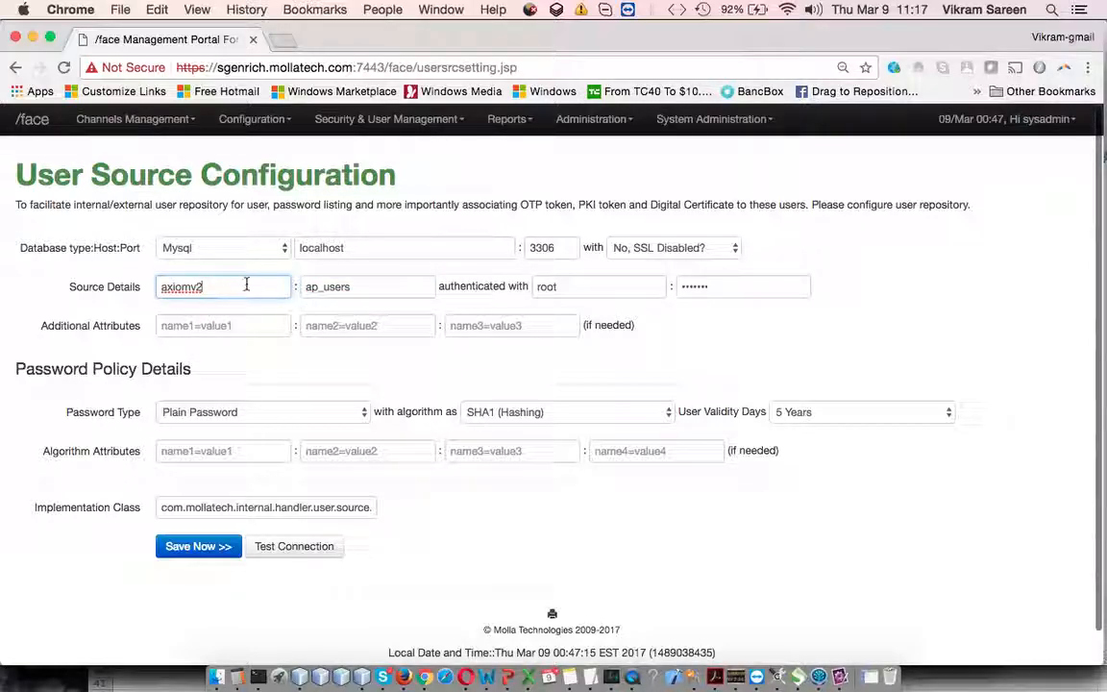
{"action": "left_click", "coordinate": [388, 285]}
{"action": "left_click", "coordinate": [573, 288]}
{"action": "key", "text": "Tab"}
{"action": "left_click", "coordinate": [567, 286]}
{"action": "key", "text": "Tab"}
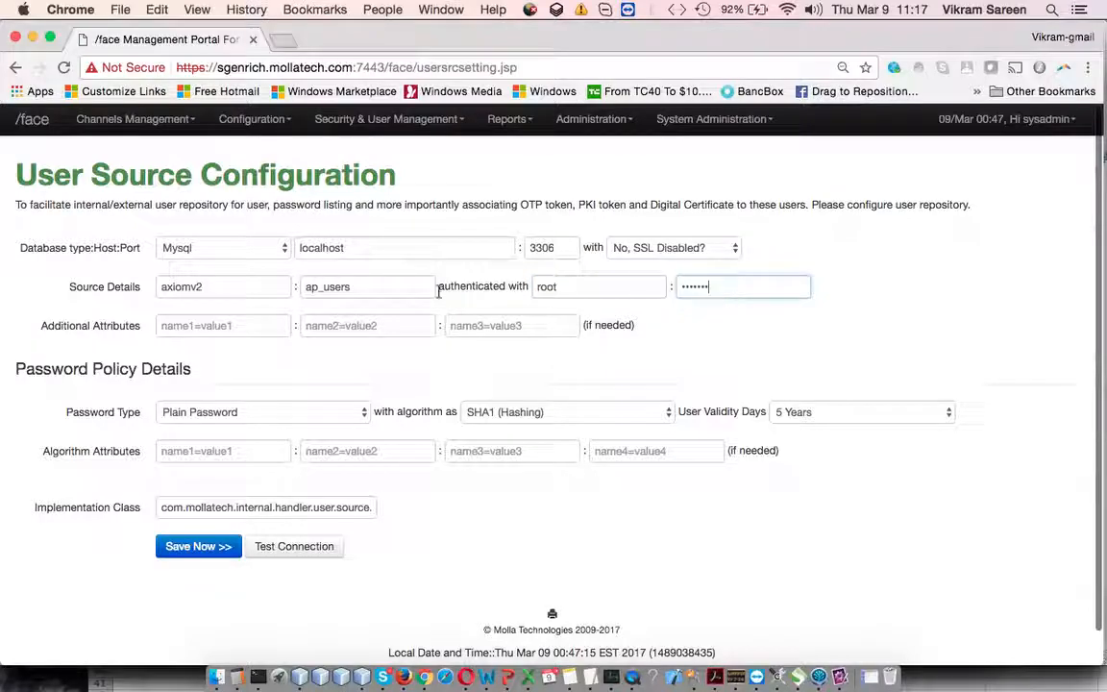
Review the three Additional Attributes fields and the Implementation Class label of the user source
{"action": "left_click", "coordinate": [228, 325]}
{"action": "left_click", "coordinate": [323, 325]}
{"action": "left_click", "coordinate": [480, 327]}
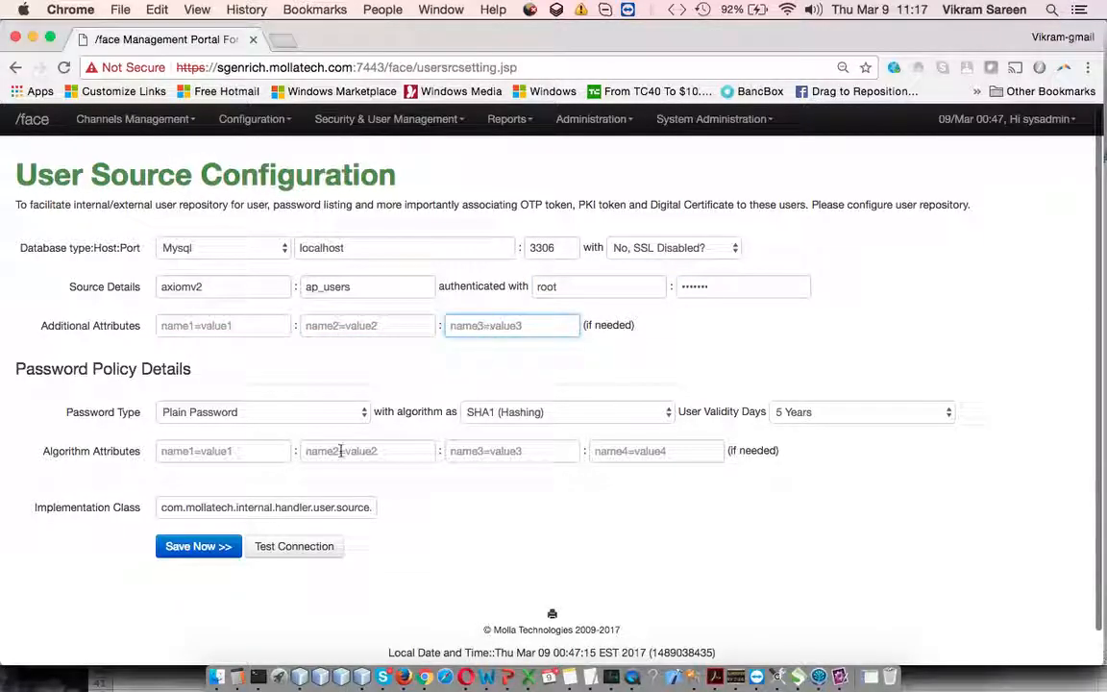
{"action": "left_click_drag", "start_coordinate": [36, 507], "coordinate": [125, 520]}
{"action": "left_click", "coordinate": [126, 520]}
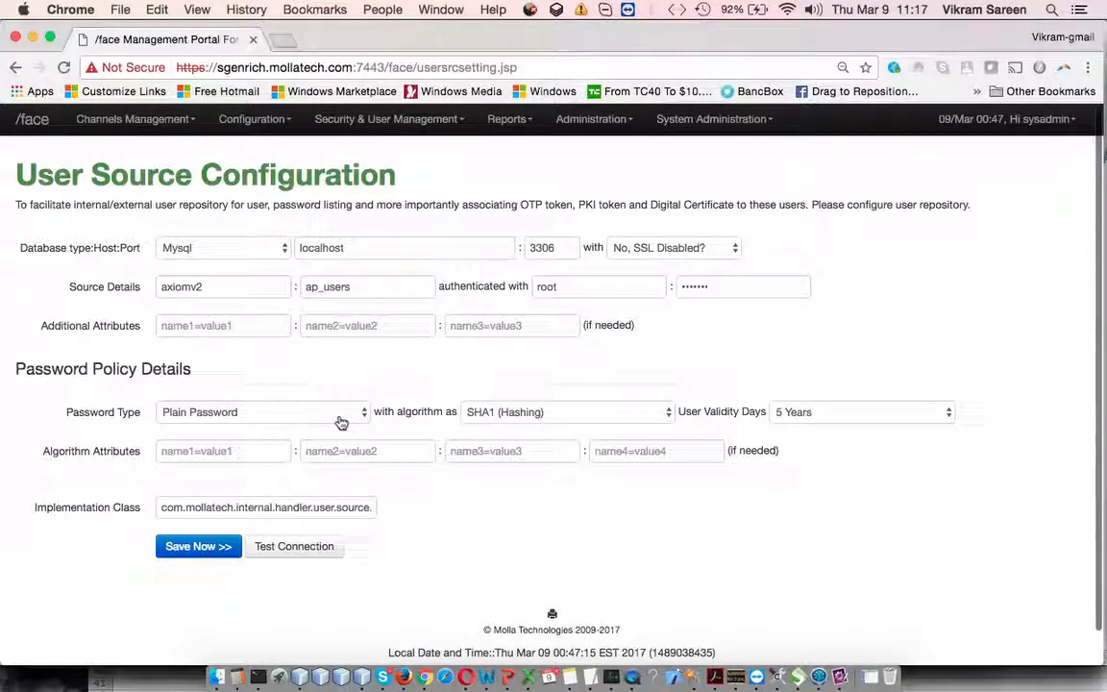
Examine the Password Type choices under Password Policy Details
{"action": "scroll", "coordinate": [399, 383], "scroll_direction": "down", "scroll_amount": 1}
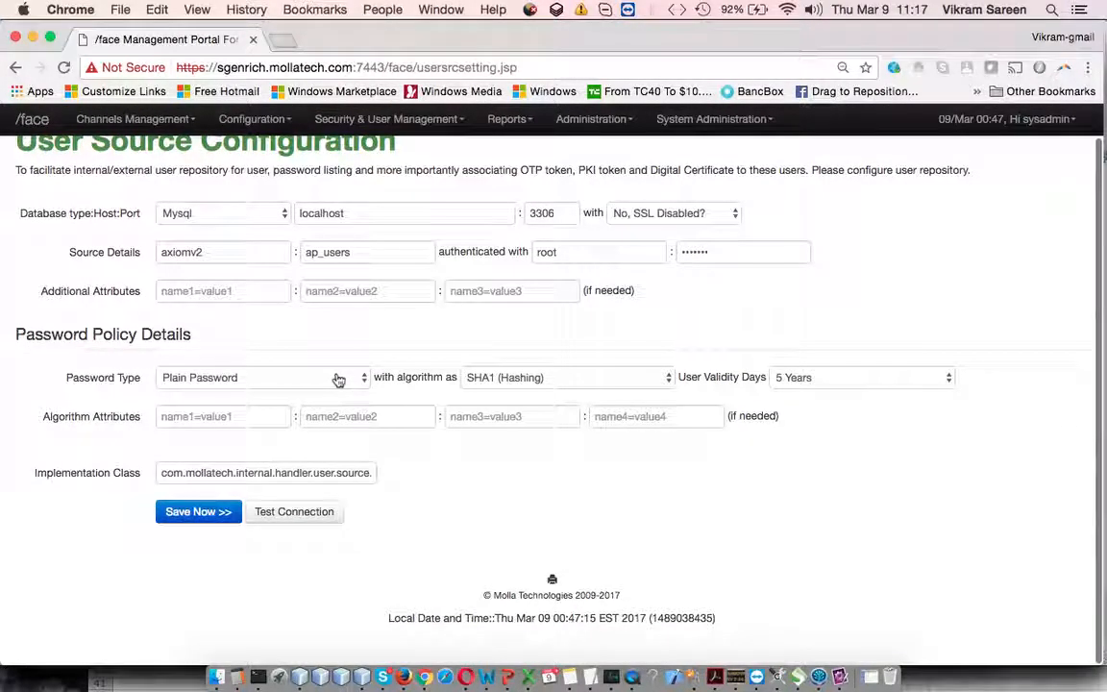
{"action": "left_click", "coordinate": [339, 379]}
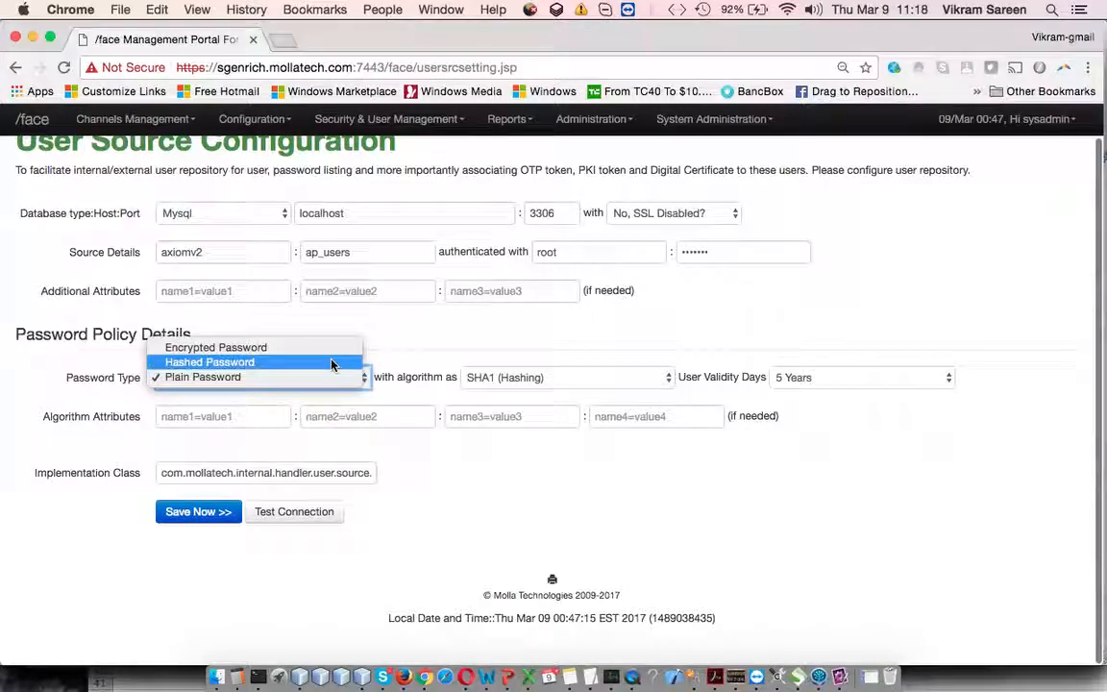
{"action": "left_click", "coordinate": [498, 344]}
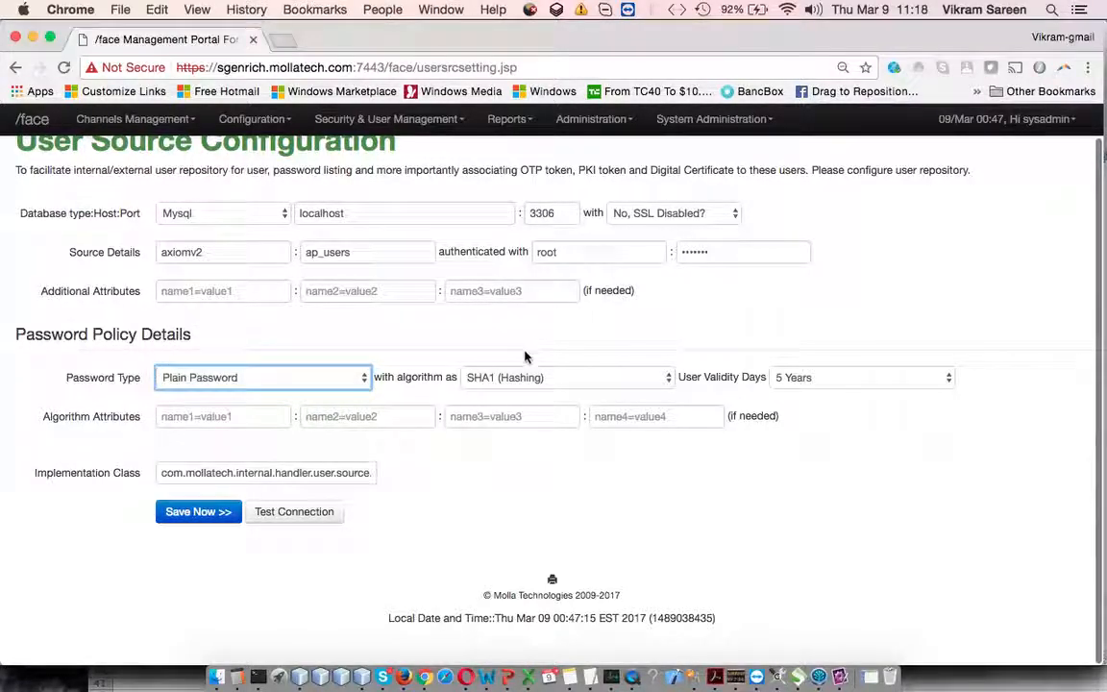
Examine the password algorithm choices and the User Validity Days choices under Password Policy Details
{"action": "left_click", "coordinate": [524, 376]}
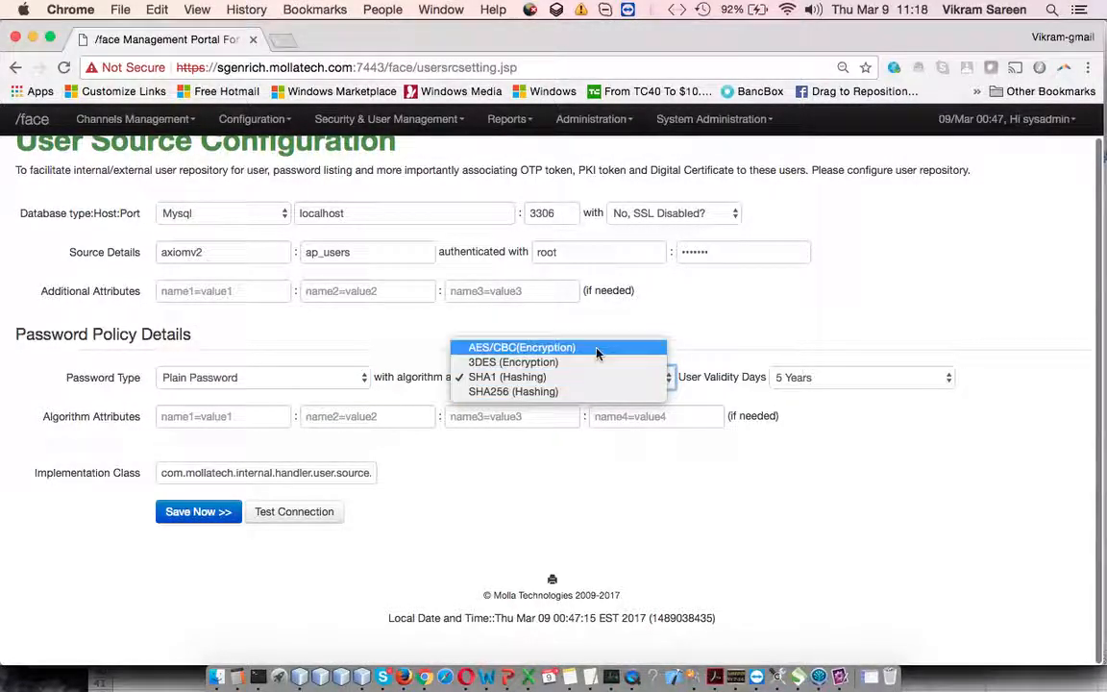
{"action": "left_click", "coordinate": [755, 343]}
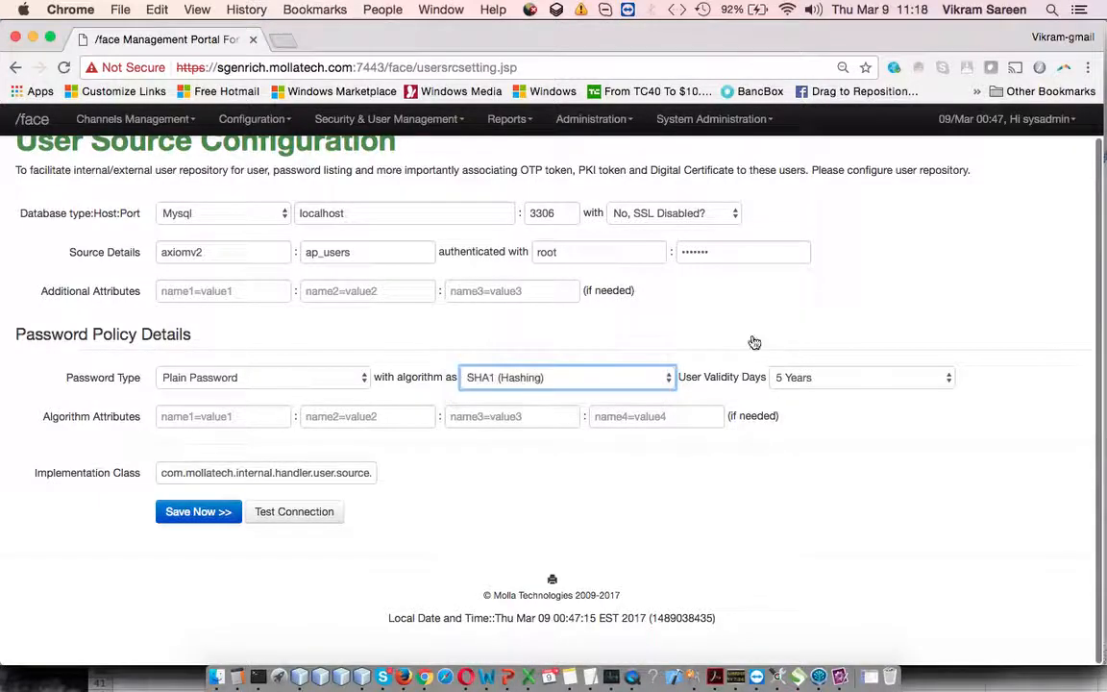
{"action": "left_click", "coordinate": [827, 376]}
{"action": "left_click", "coordinate": [872, 378]}
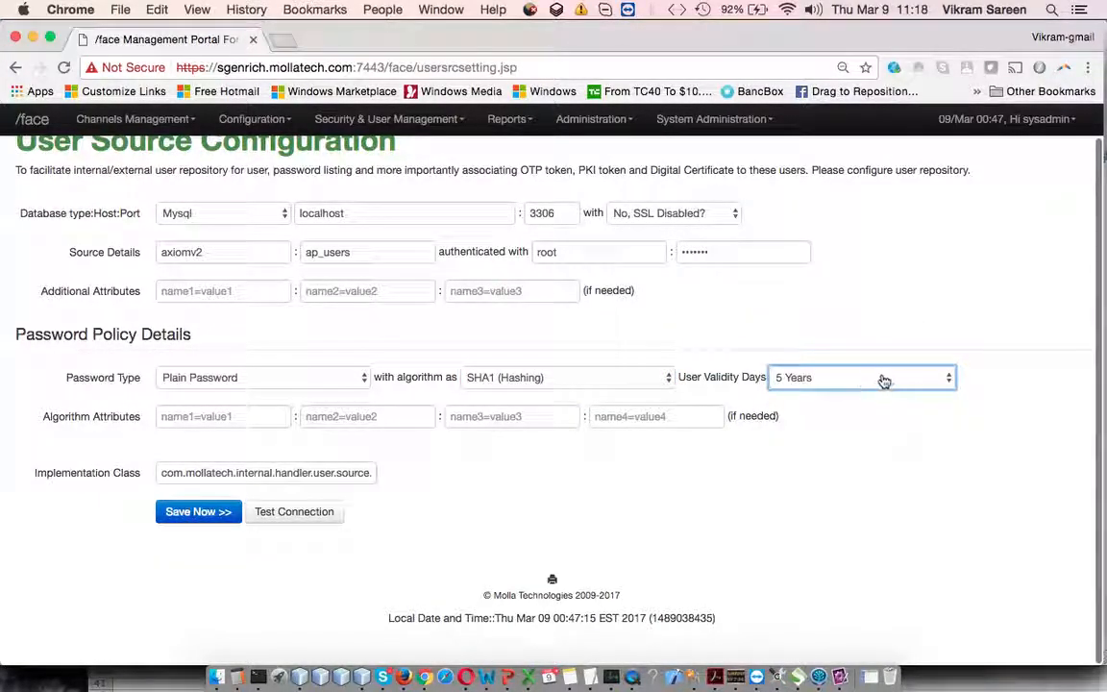
{"action": "left_click", "coordinate": [882, 378]}
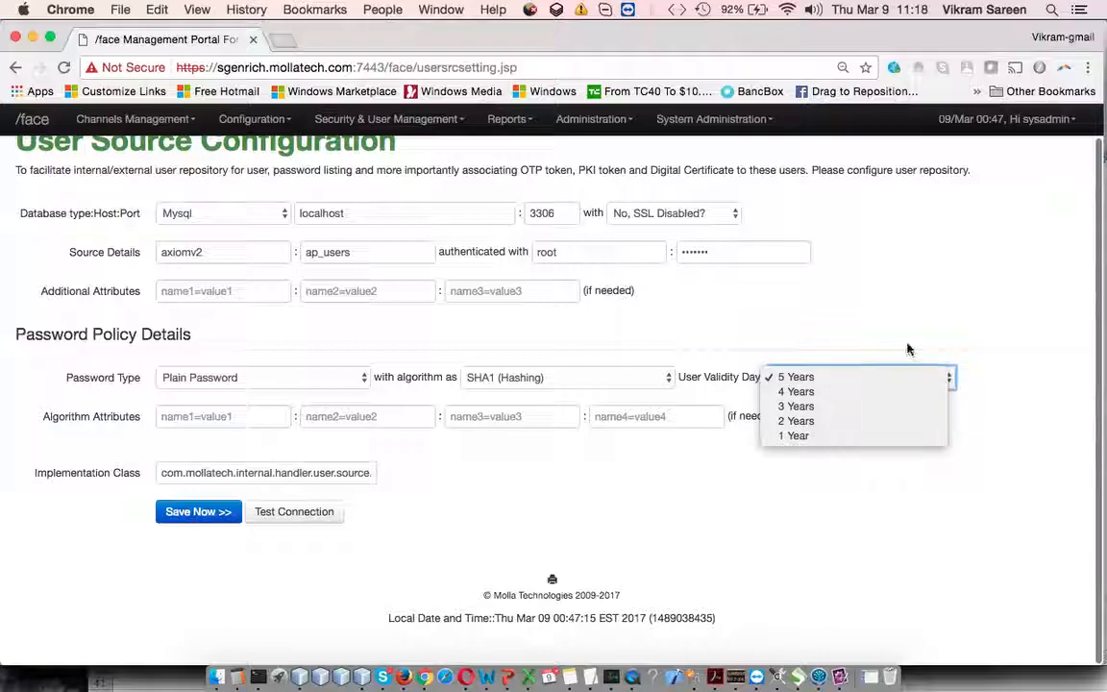
{"action": "left_click", "coordinate": [912, 343]}
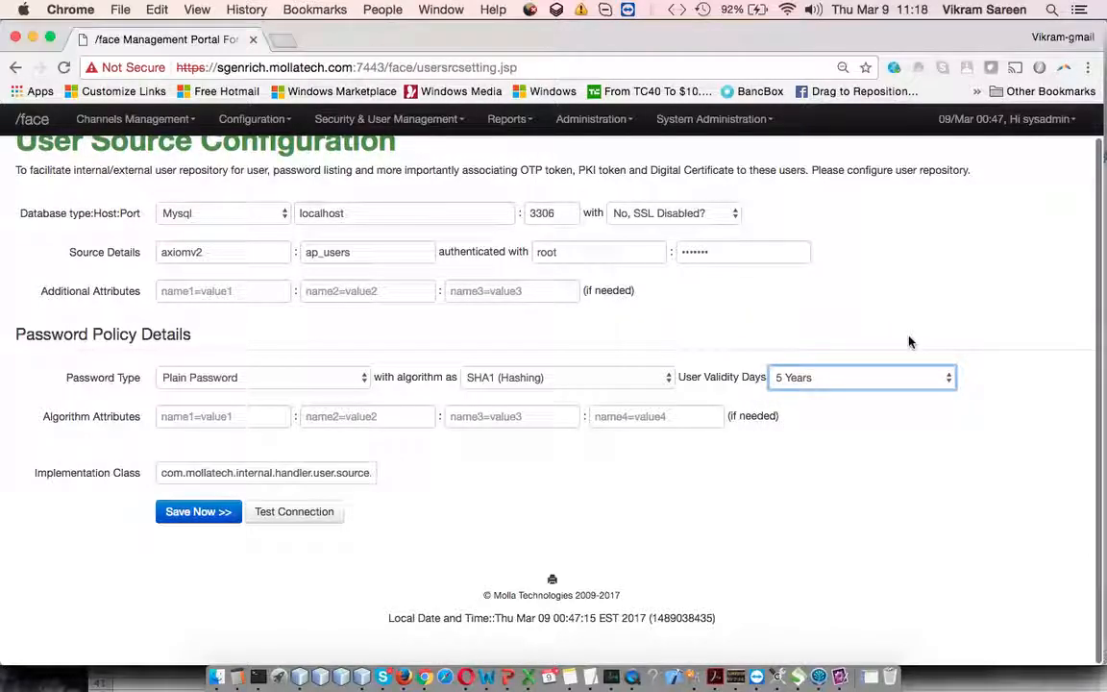
{"action": "left_click", "coordinate": [880, 378]}
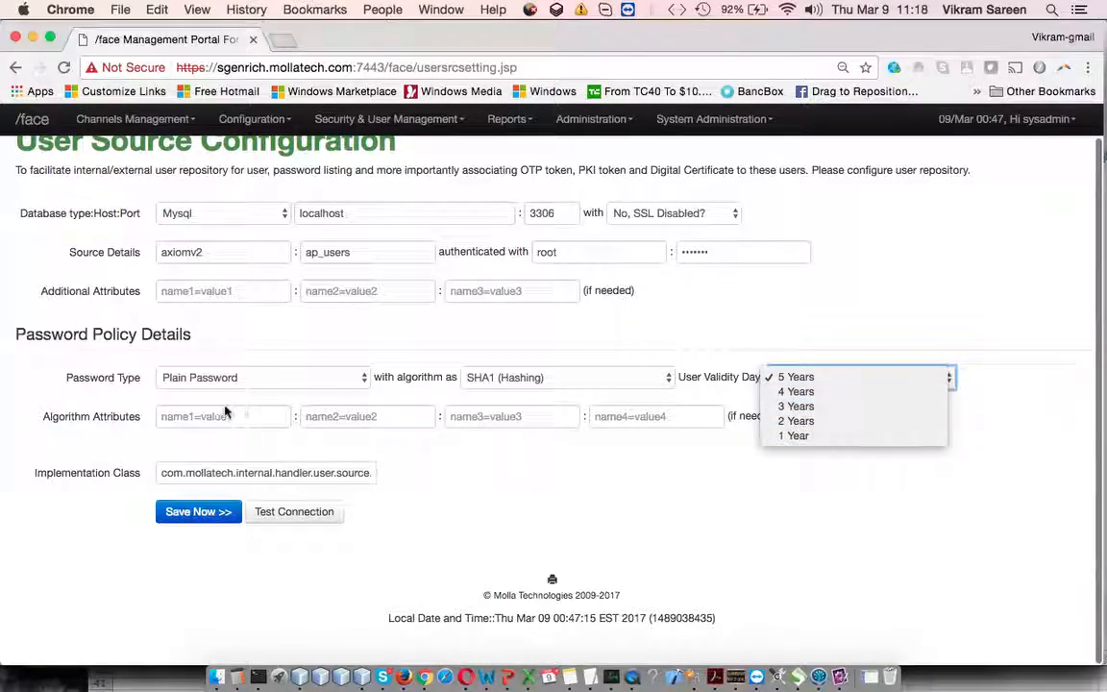
{"action": "left_click", "coordinate": [202, 367]}
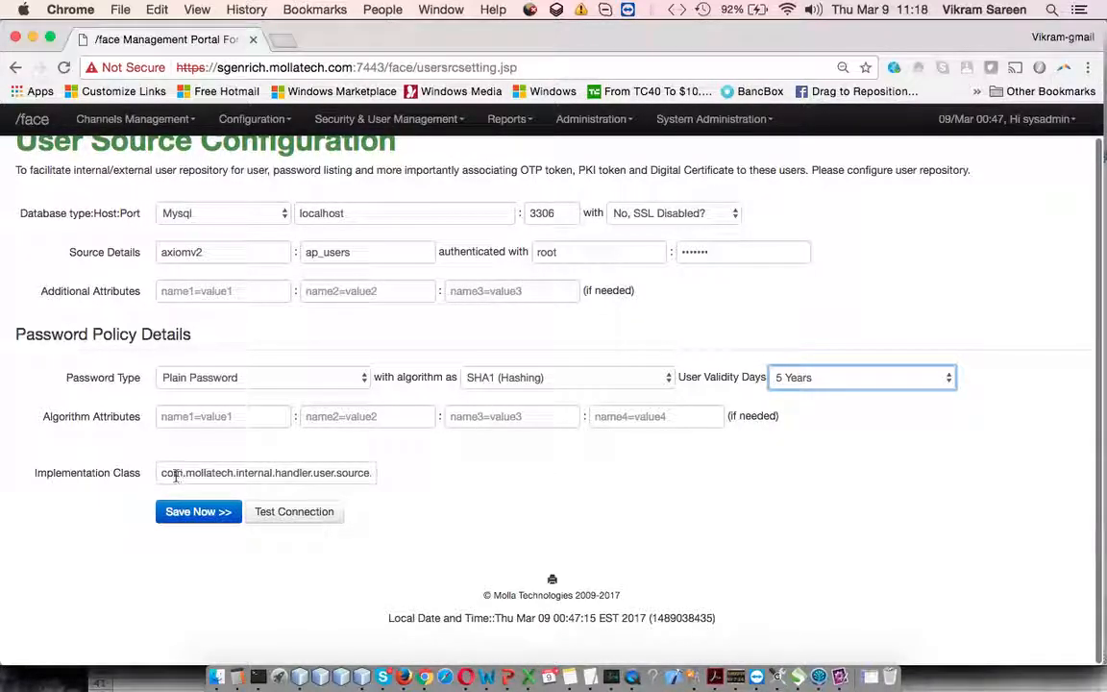
Inspect the full class path in the user source's Implementation Class field
{"action": "left_click", "coordinate": [314, 471]}
{"action": "key", "text": "super+a"}
{"action": "left_click", "coordinate": [437, 492]}
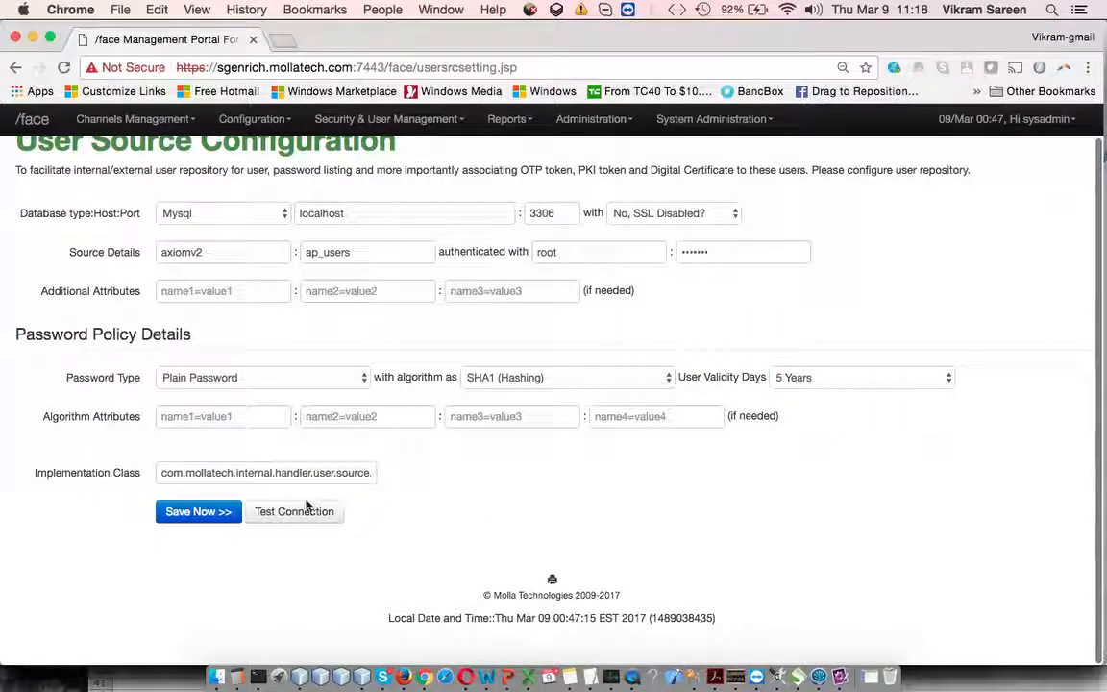
{"action": "left_click_drag", "start_coordinate": [347, 471], "coordinate": [447, 470]}
{"action": "left_click", "coordinate": [393, 494]}
{"action": "left_click_drag", "start_coordinate": [341, 474], "coordinate": [467, 477]}
{"action": "left_click", "coordinate": [467, 477]}
{"action": "left_click_drag", "start_coordinate": [291, 472], "coordinate": [454, 469]}
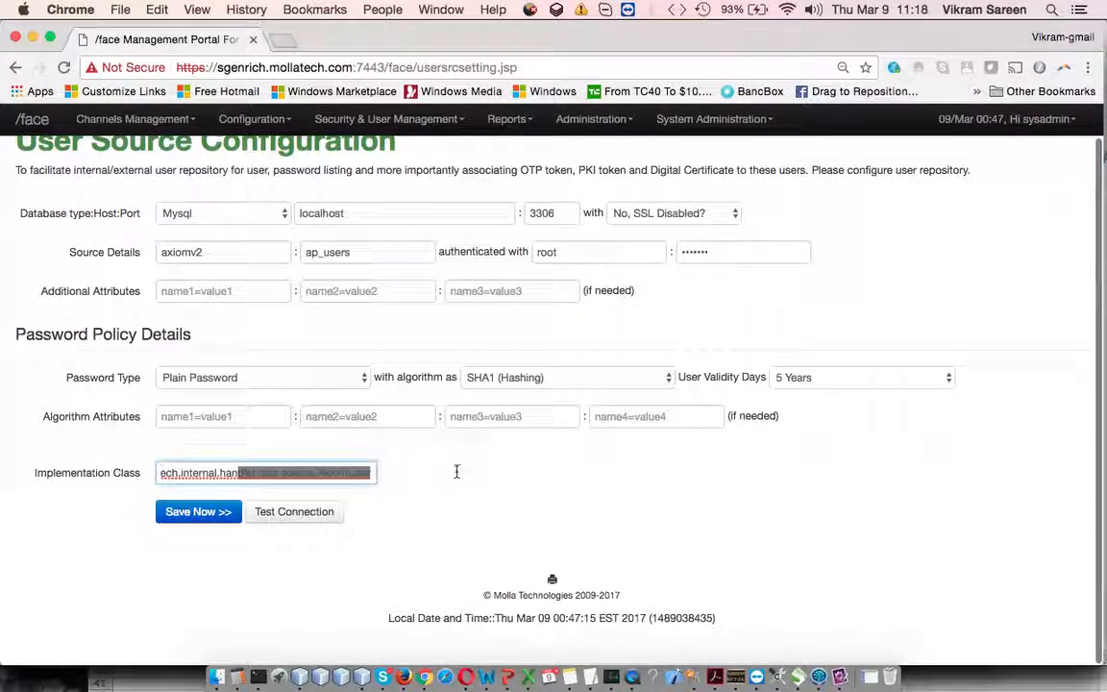
{"action": "left_click", "coordinate": [427, 483]}
{"action": "left_click_drag", "start_coordinate": [323, 472], "coordinate": [442, 472]}
{"action": "left_click", "coordinate": [442, 472]}
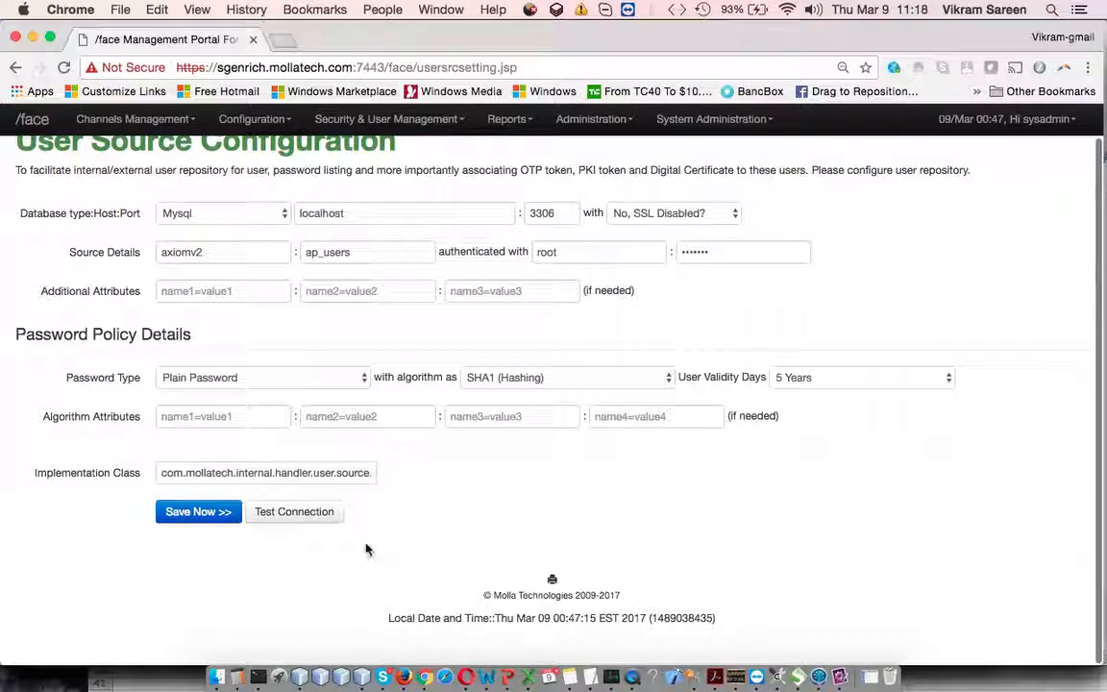
Test the user source's database connection with the configured repository details
{"action": "left_click", "coordinate": [306, 512]}
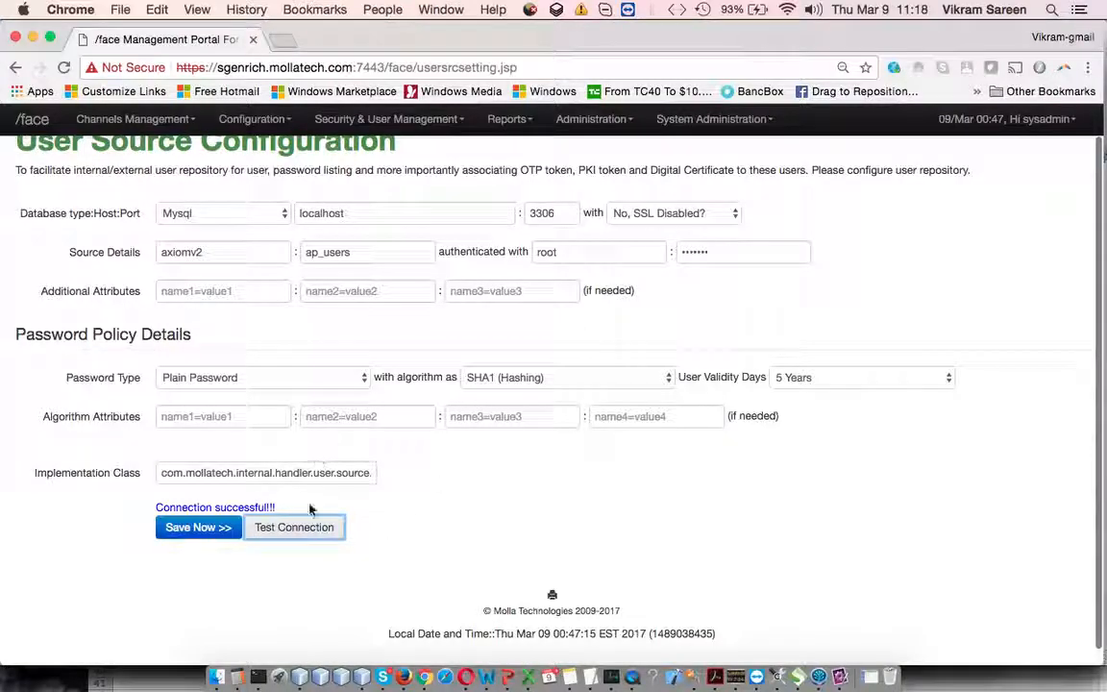
{"action": "left_click", "coordinate": [610, 255]}
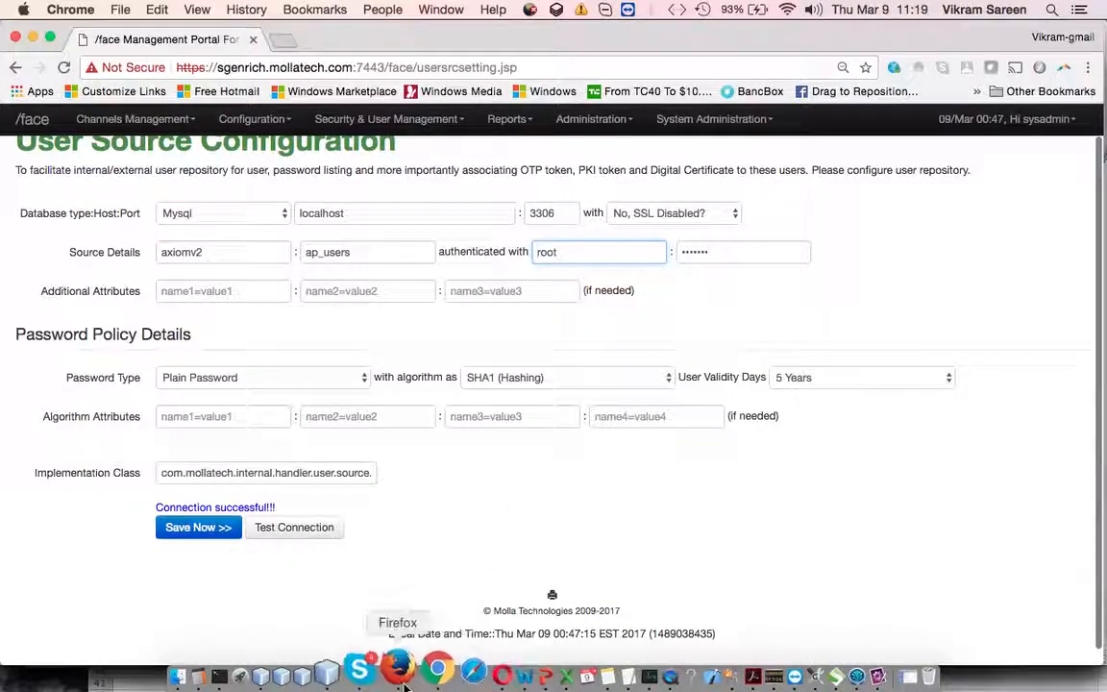
Switch to PowerPoint, highlight the Secure Phrase Setting item on the Part 5 agenda slide, and return to Chrome
{"action": "left_click", "coordinate": [507, 677]}
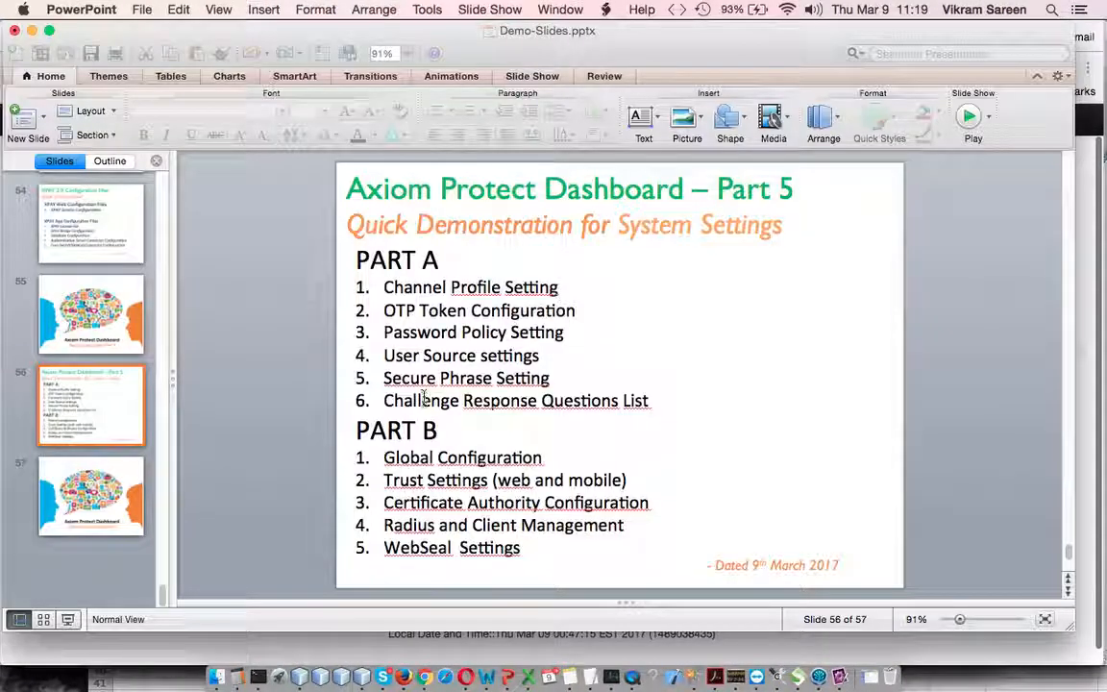
{"action": "left_click", "coordinate": [550, 378]}
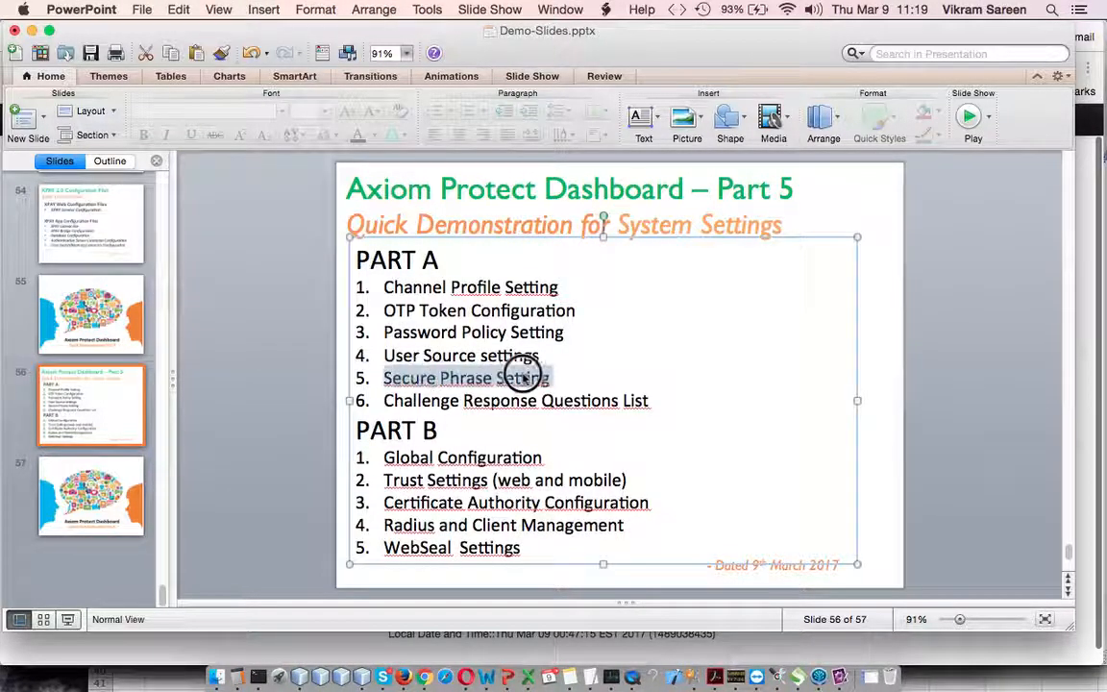
{"action": "key", "text": "super+Tab"}
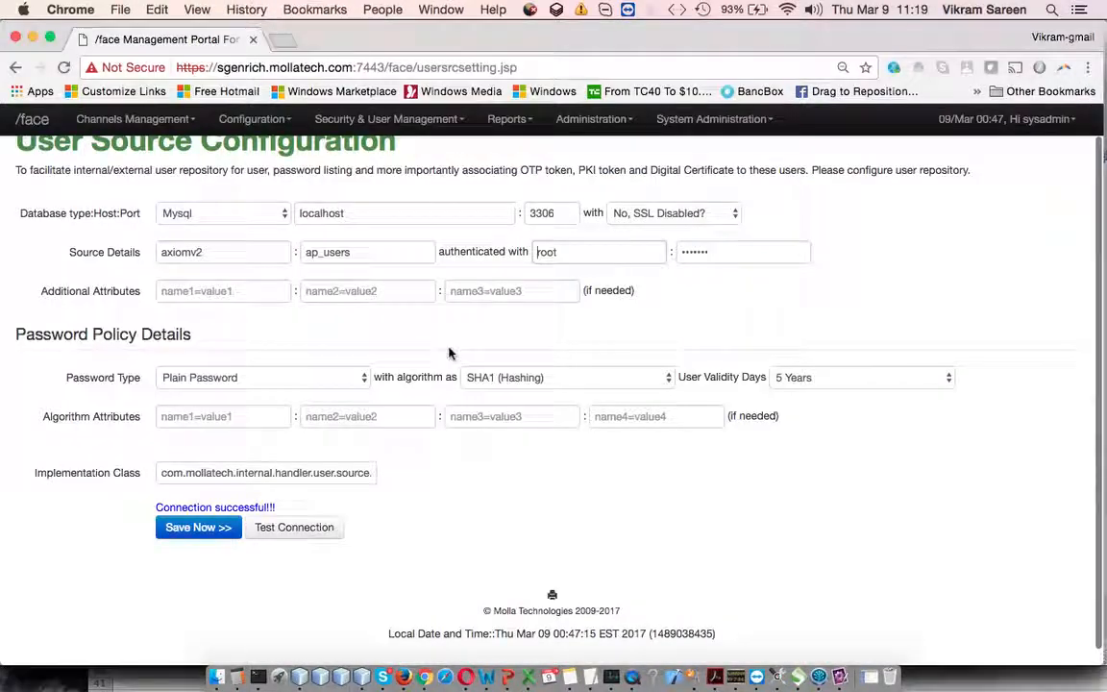
Open the Secure Phrase settings from the System Configuration page, dismiss the calendar reminder, and review the Sweet Spot choices
{"action": "left_click", "coordinate": [269, 112]}
{"action": "left_click", "coordinate": [261, 171]}
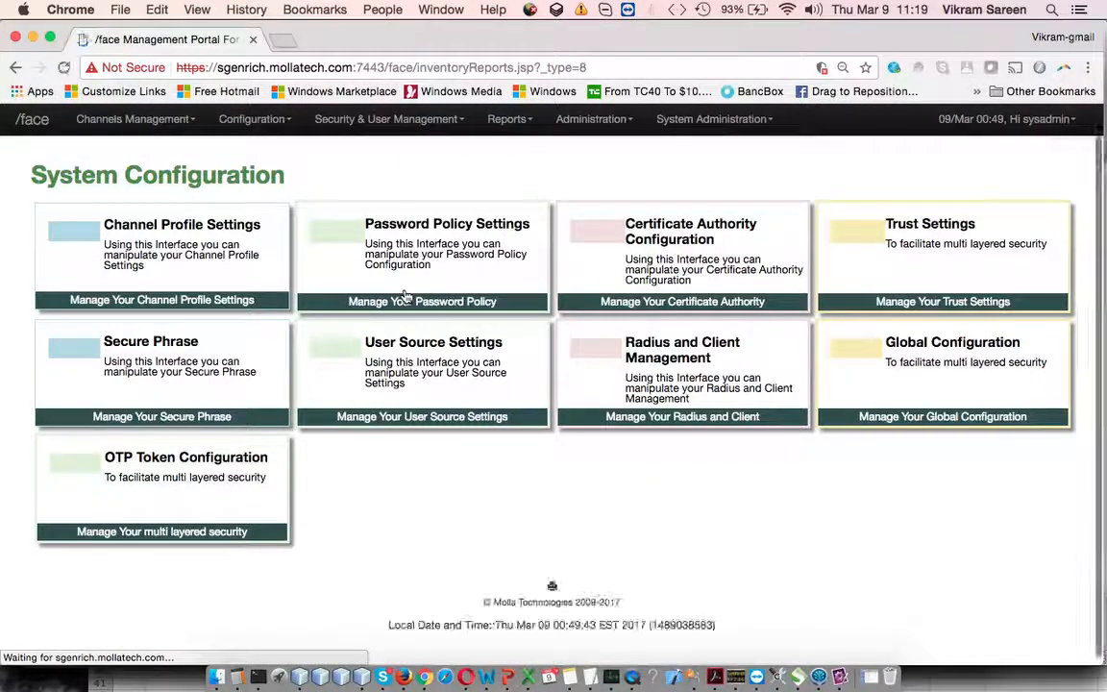
{"action": "left_click", "coordinate": [178, 352]}
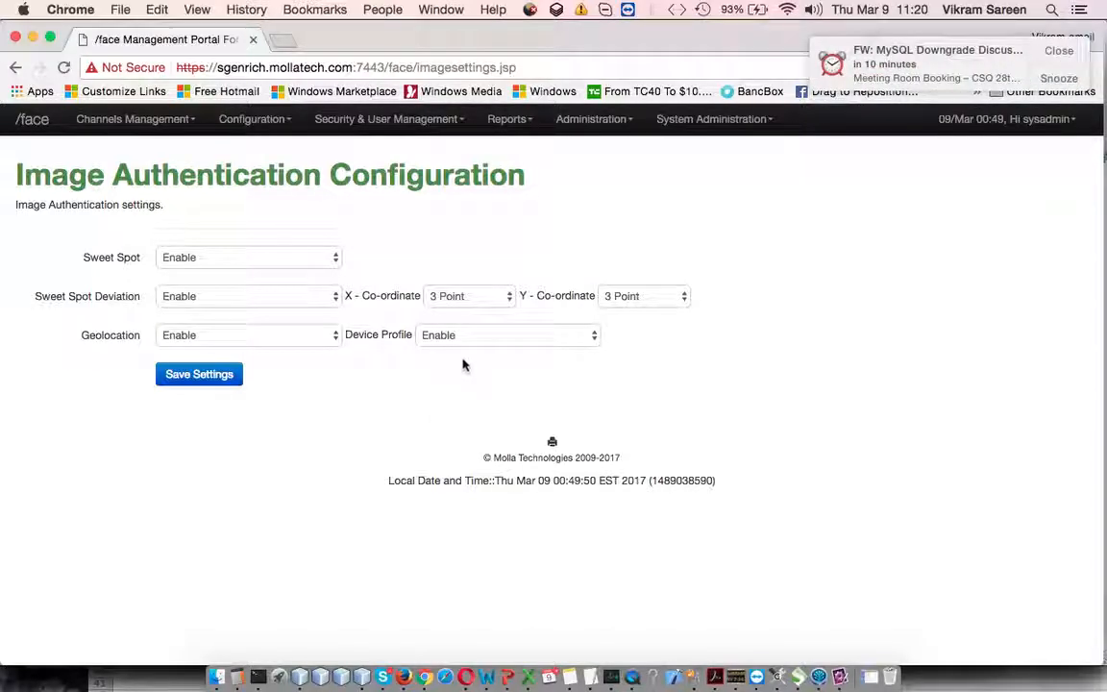
{"action": "left_click", "coordinate": [1059, 52]}
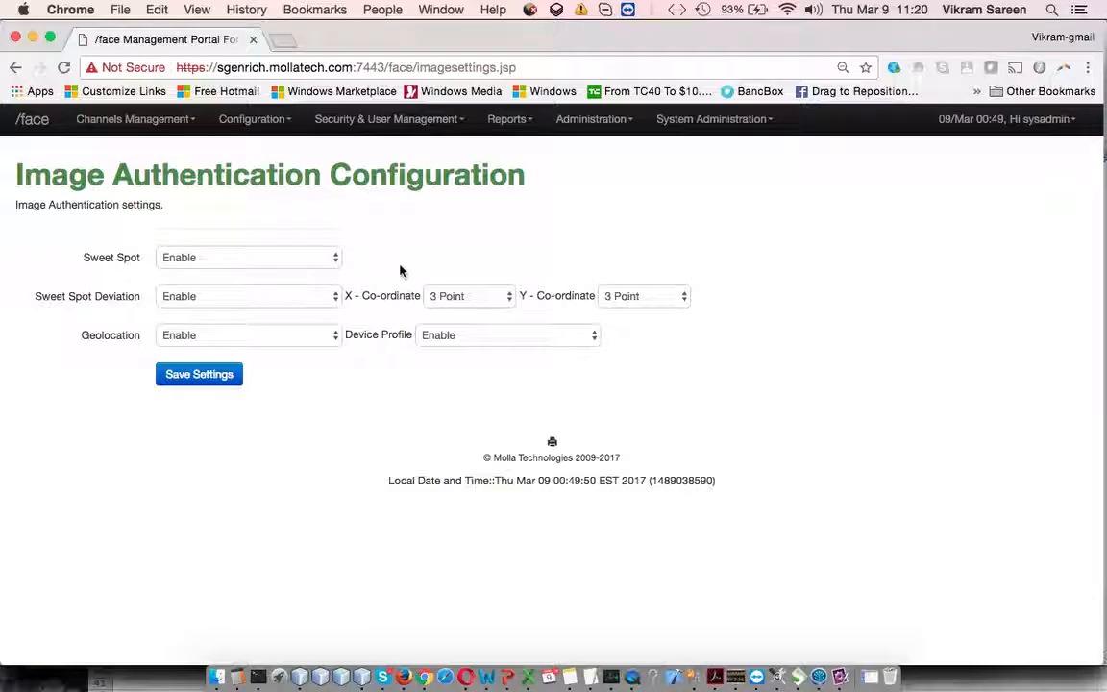
{"action": "left_click", "coordinate": [329, 258]}
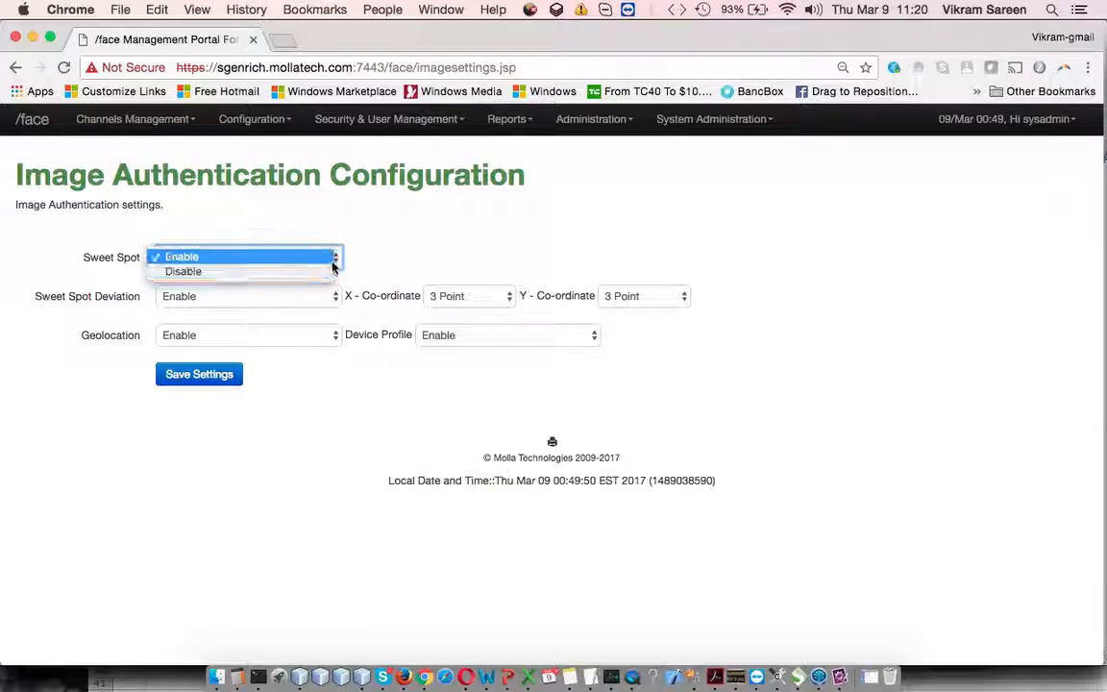
{"action": "left_click", "coordinate": [331, 258]}
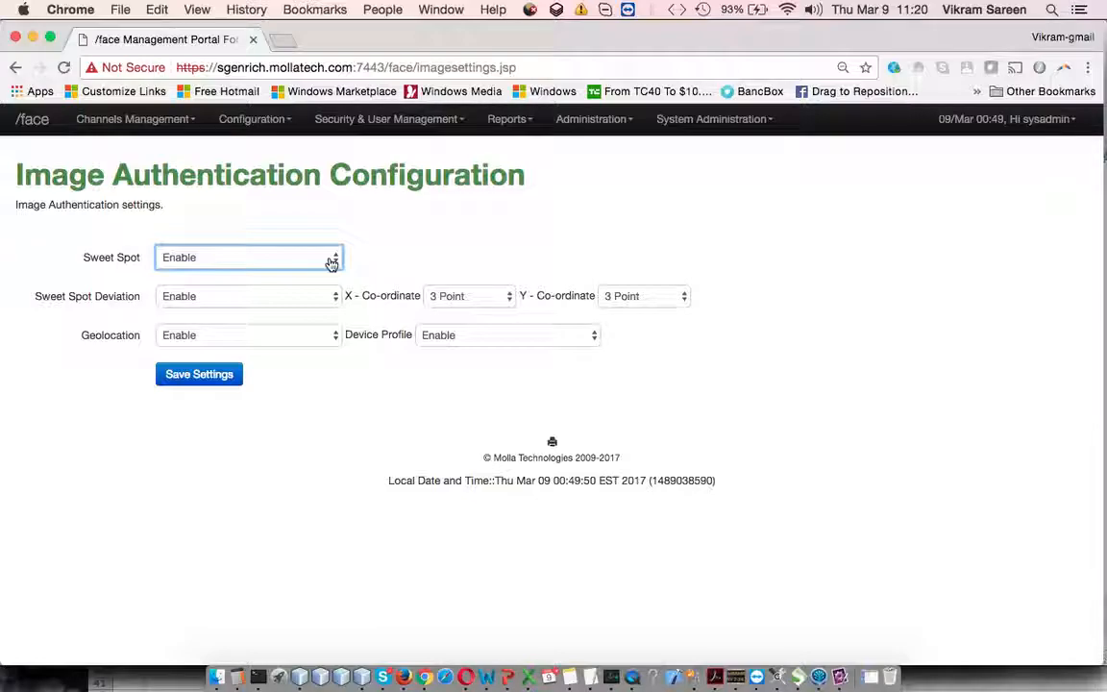
{"action": "left_click", "coordinate": [289, 44]}
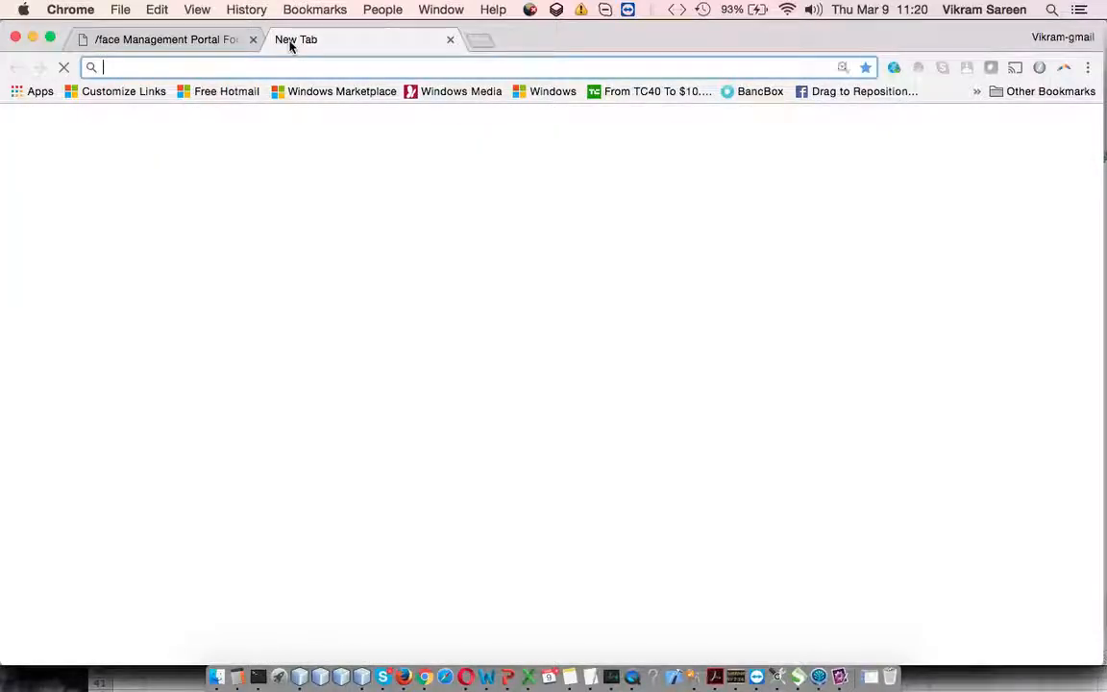
{"action": "type", "text": "www.al"}
{"action": "key", "text": "Return"}
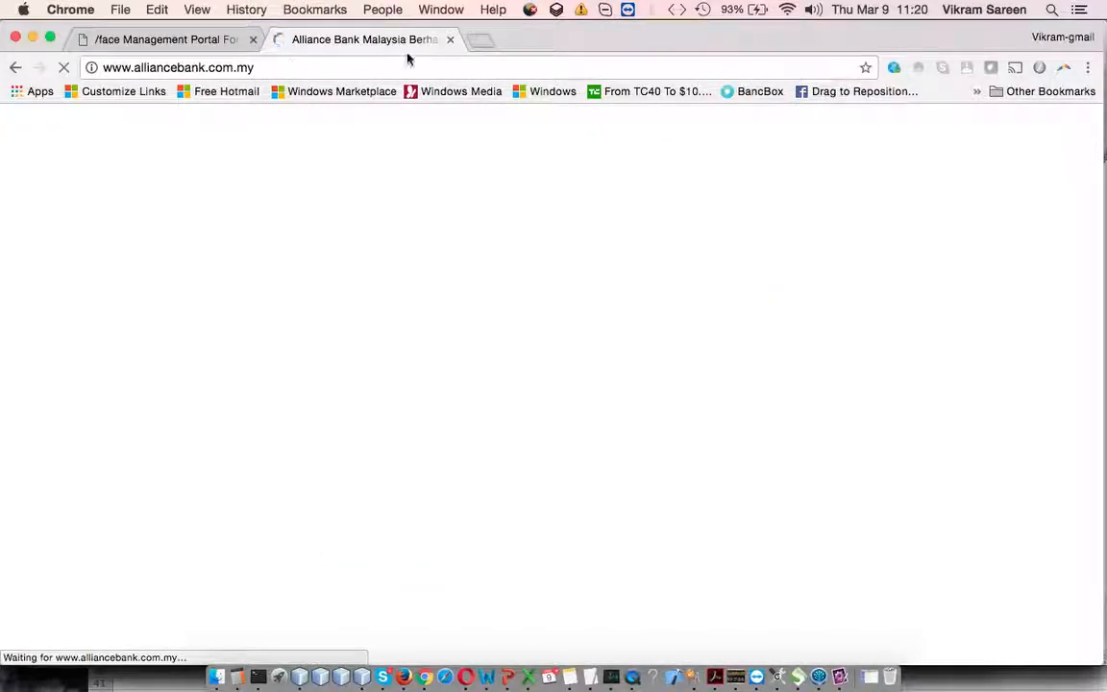
Load the MyBankonline demo portal's selectAuthType.jsp page on sgenrich.mollatech.com in another new browser tab
{"action": "left_click", "coordinate": [481, 40]}
{"action": "type", "text": "sg"}
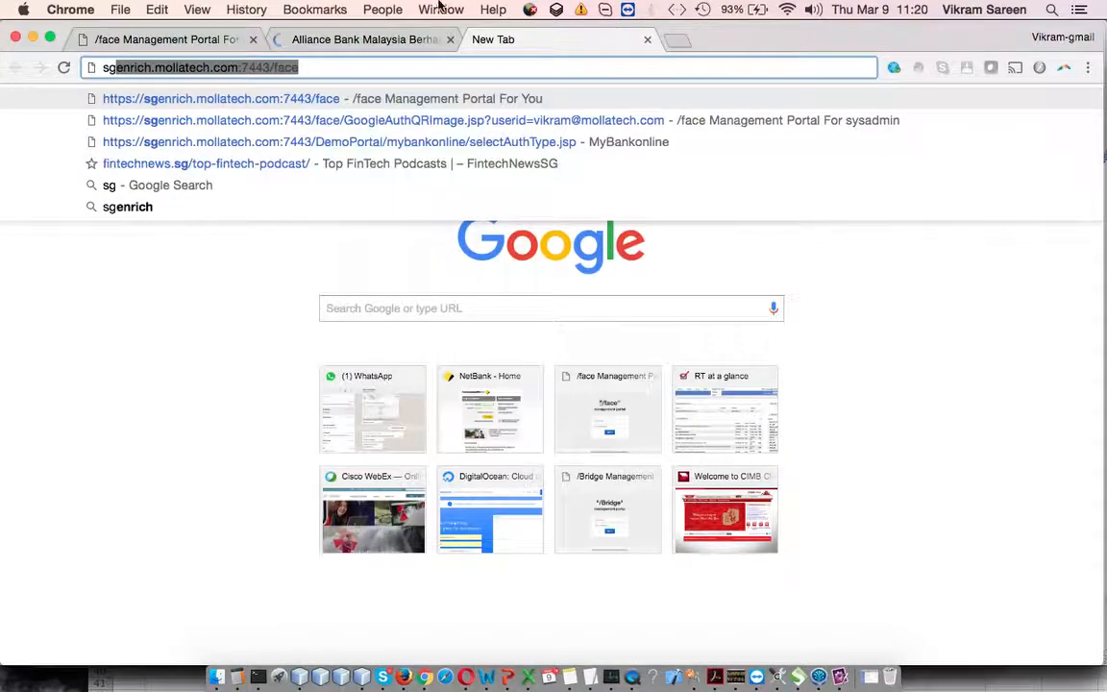
{"action": "key", "text": "Down"}
{"action": "key", "text": "Down"}
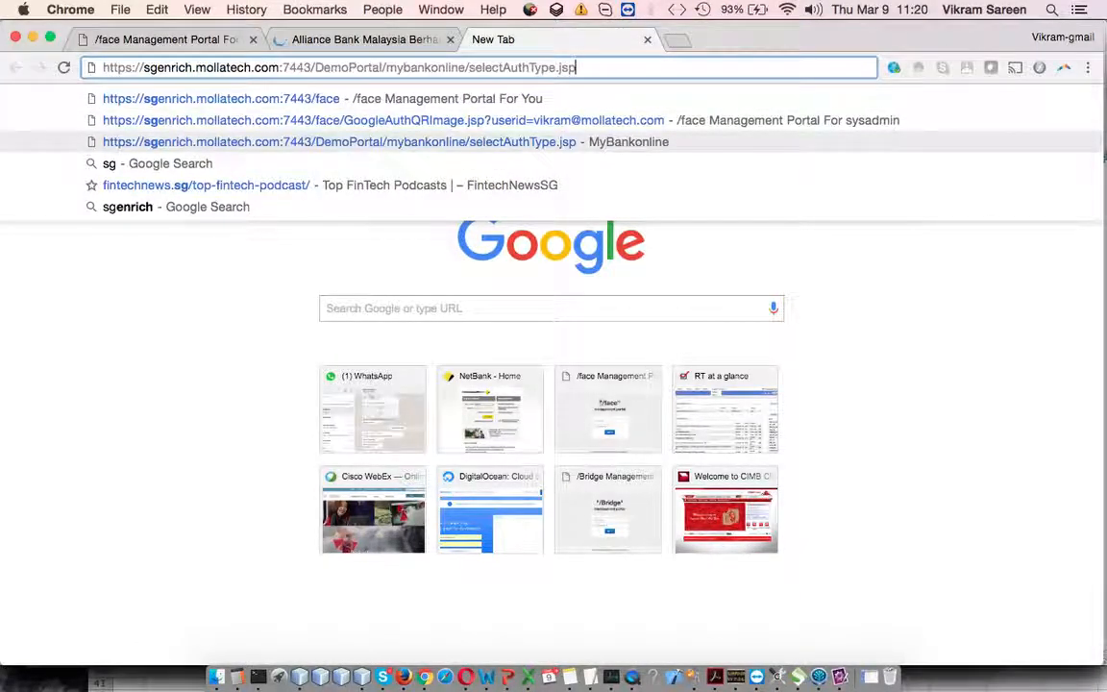
{"action": "key", "text": "Return"}
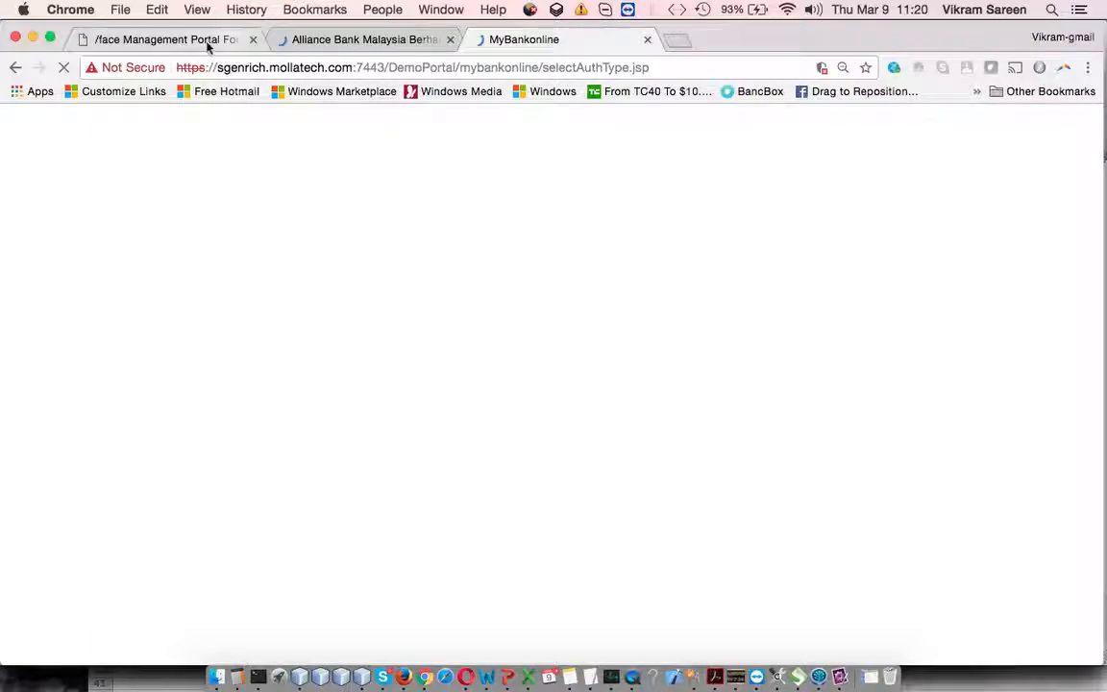
In the management portal, keep Sweet Spot Deviation on Enable and set its X and Y co-ordinates to 5 Point
{"action": "left_click", "coordinate": [207, 40]}
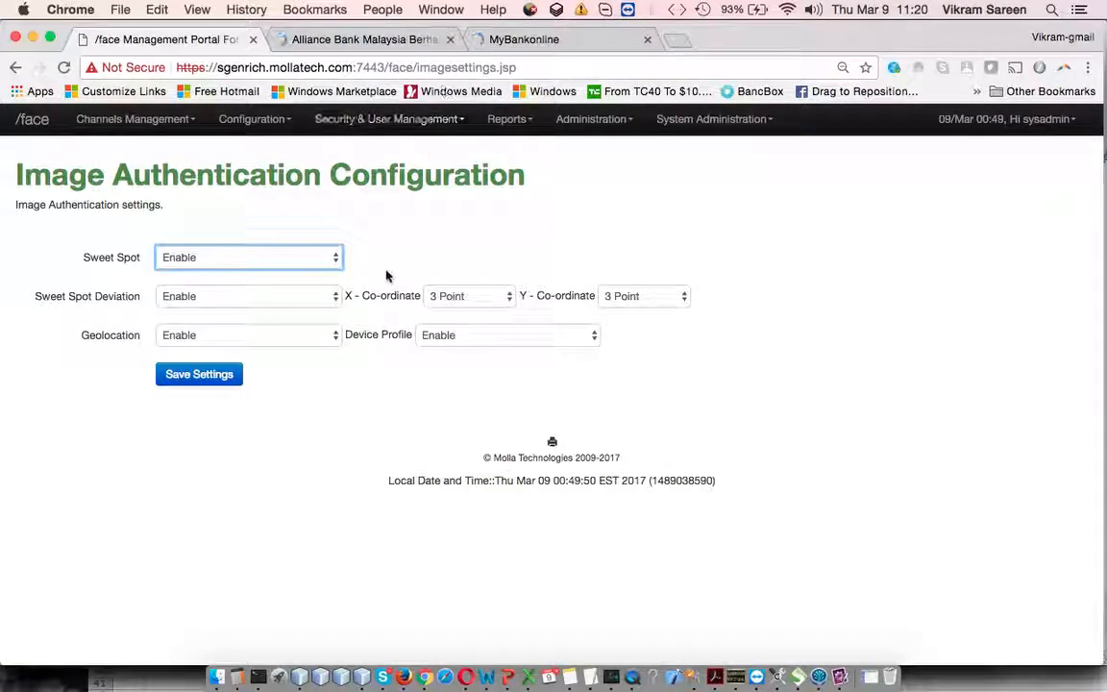
{"action": "left_click", "coordinate": [297, 296]}
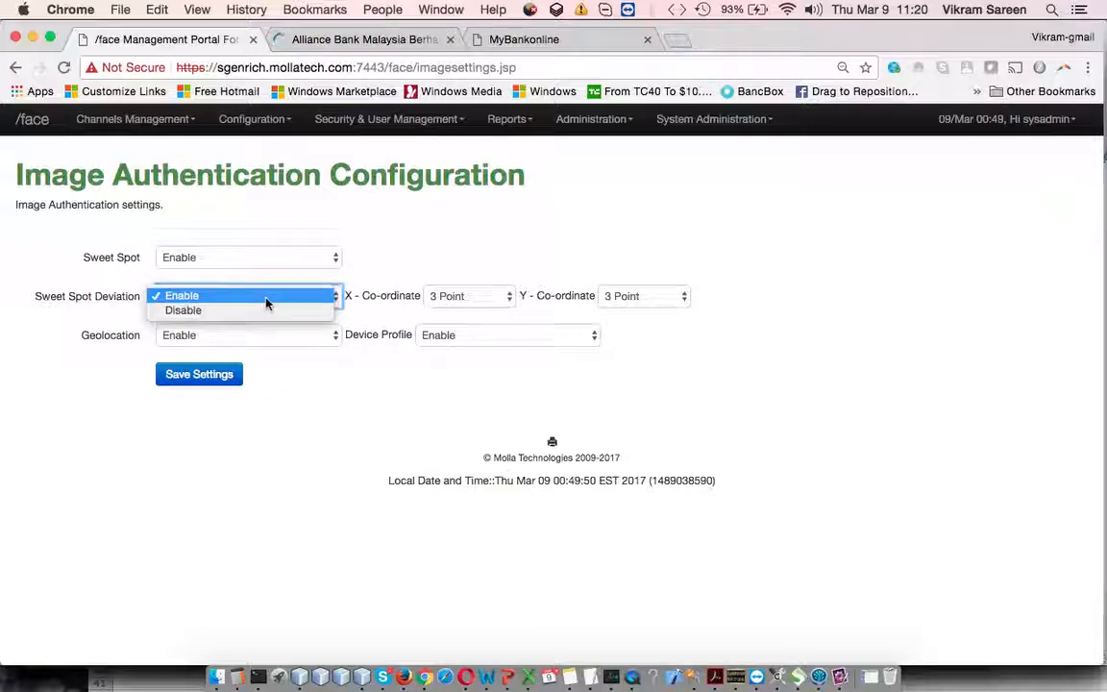
{"action": "left_click", "coordinate": [266, 303]}
{"action": "left_click", "coordinate": [501, 296]}
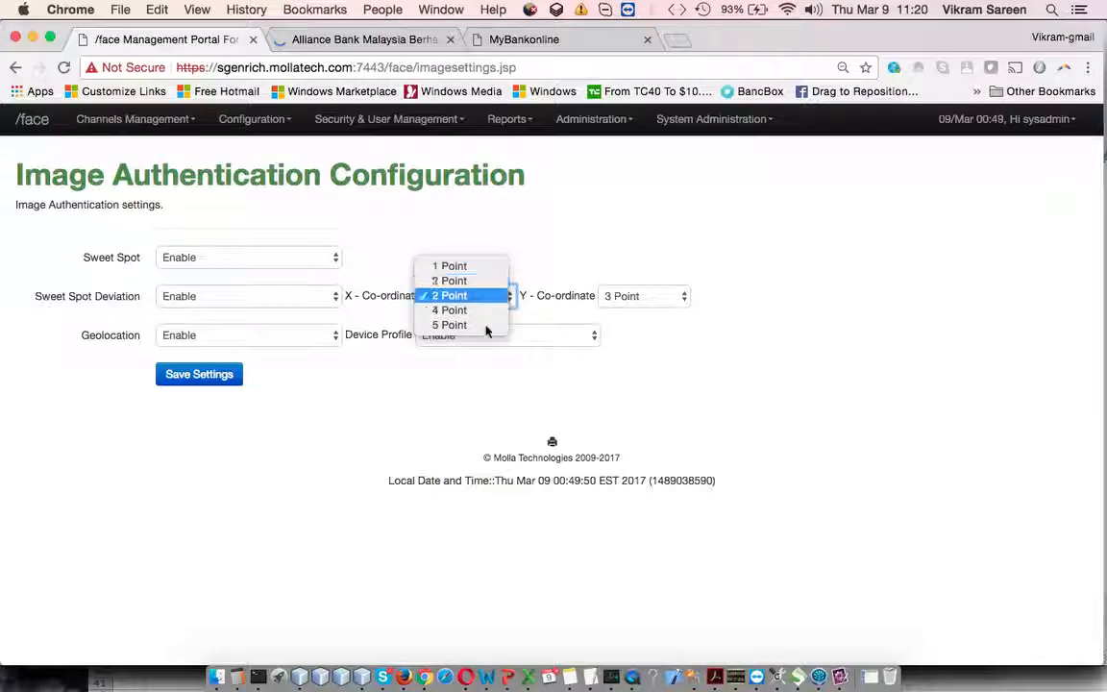
{"action": "left_click", "coordinate": [484, 326]}
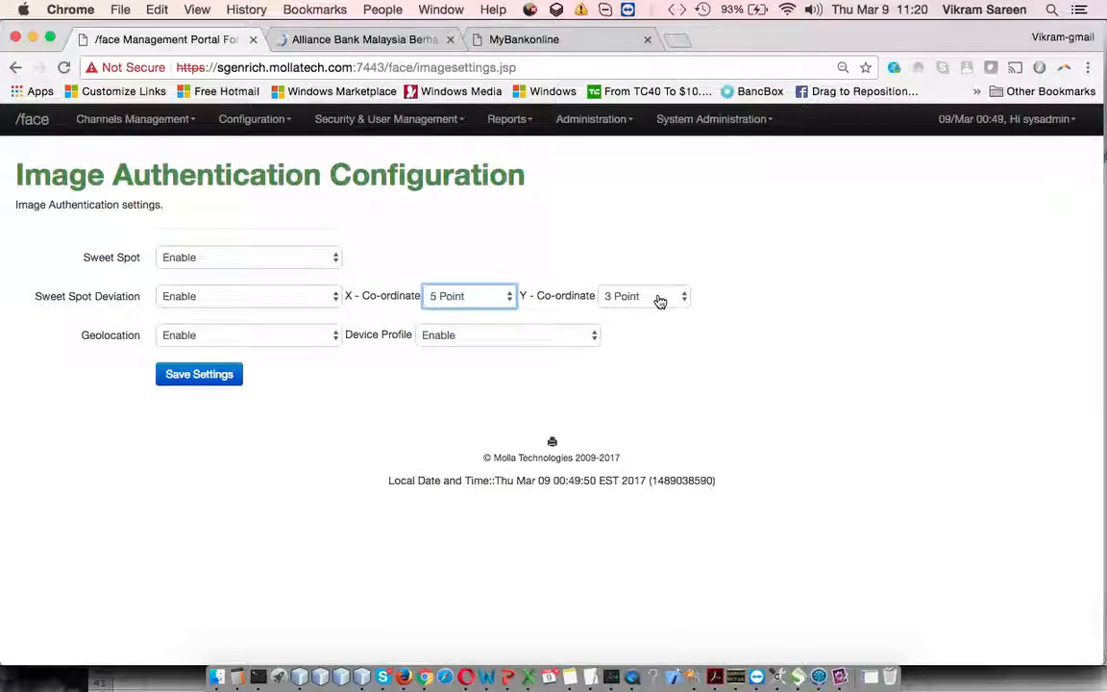
{"action": "left_click", "coordinate": [659, 299]}
{"action": "left_click", "coordinate": [657, 324]}
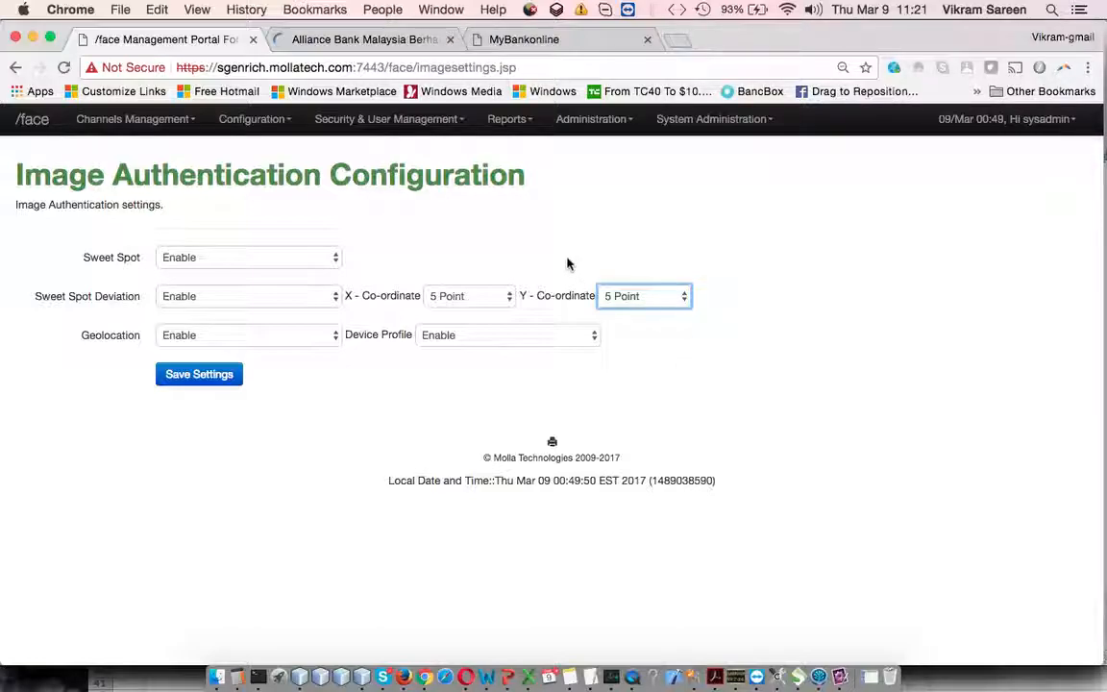
Examine the Geolocation and Device Profile choices of the image authentication configuration
{"action": "left_click", "coordinate": [287, 341]}
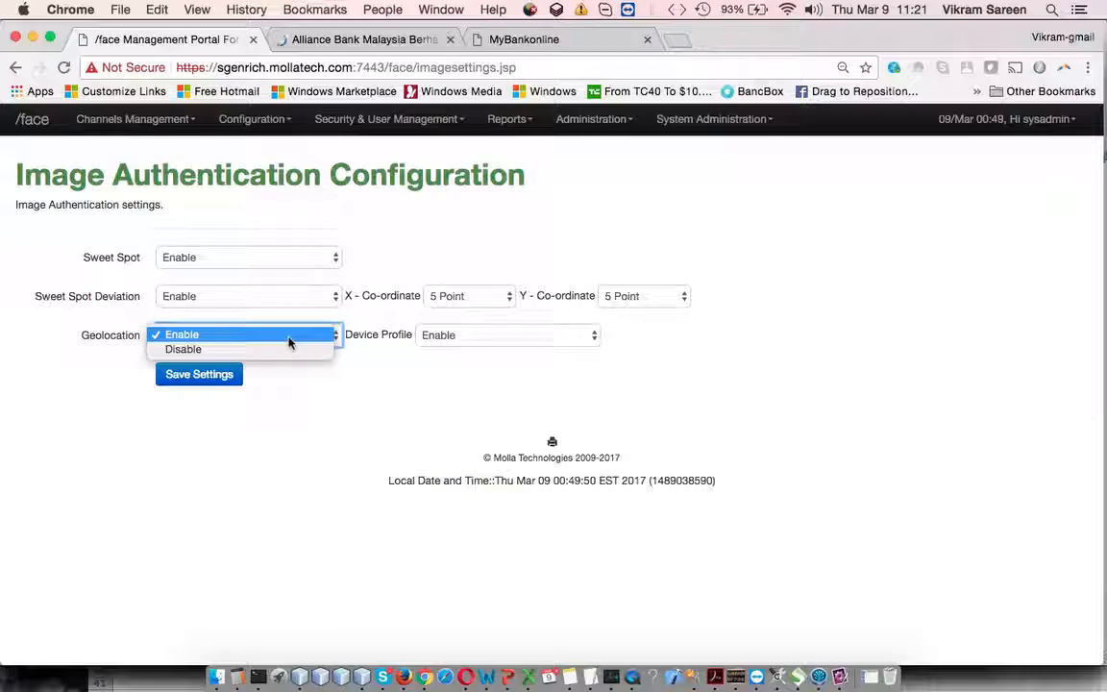
{"action": "left_click", "coordinate": [571, 342]}
{"action": "left_click", "coordinate": [586, 333]}
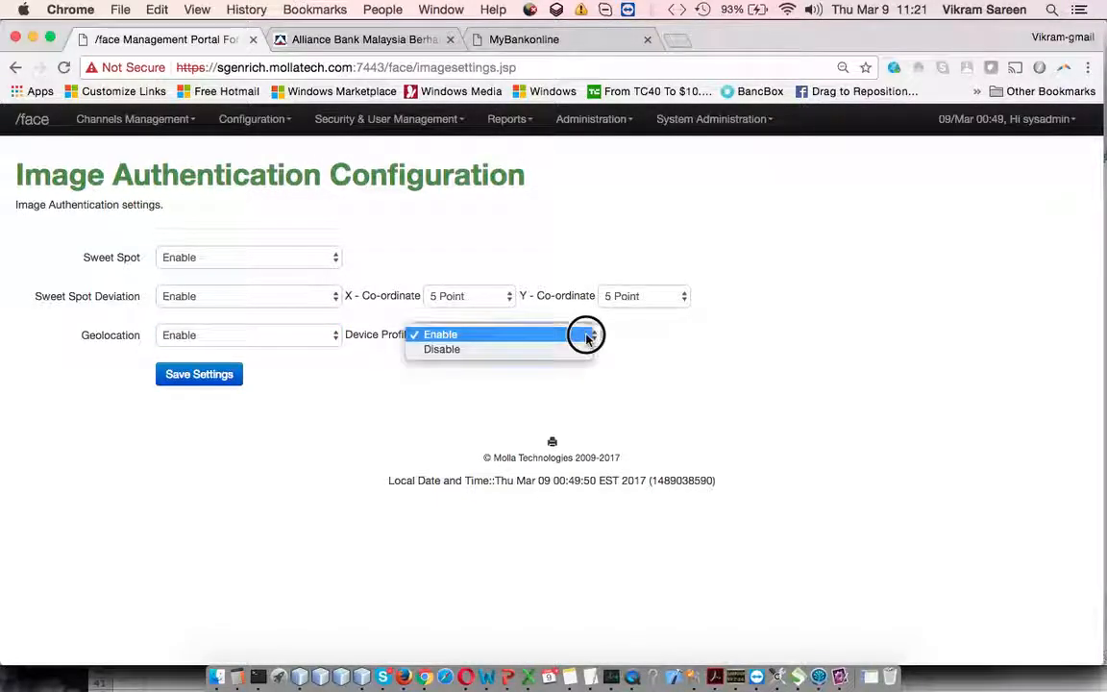
{"action": "left_click", "coordinate": [678, 358]}
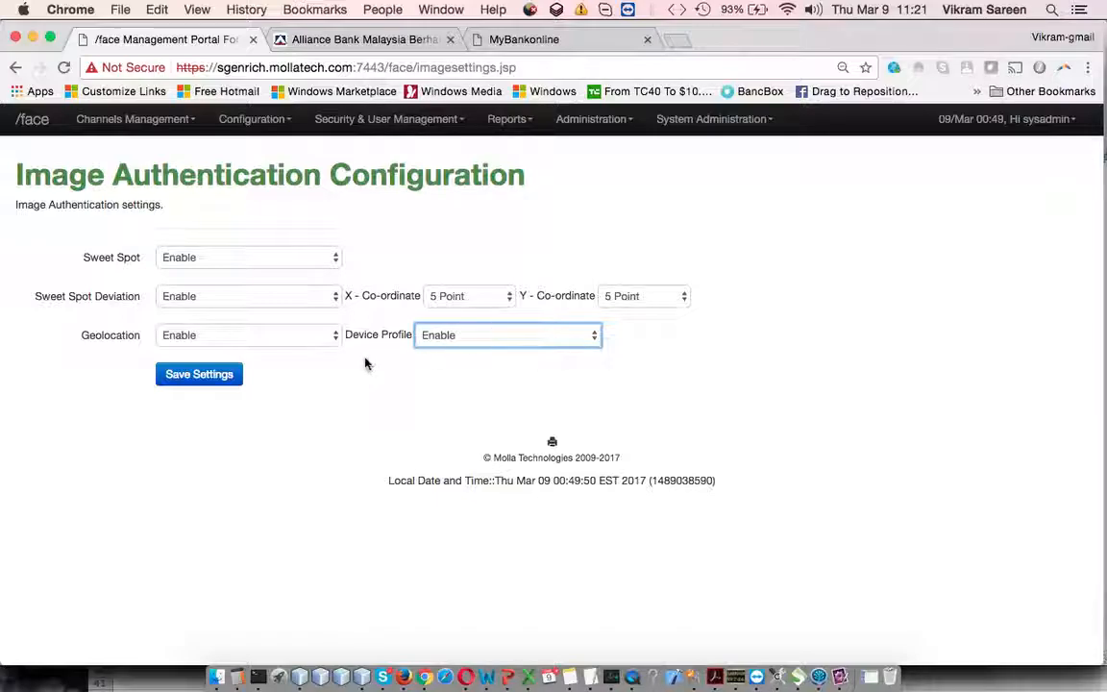
In the MyBankonline demo portal, proceed to the User Created Image With Sweet Spot authentication option
{"action": "left_click", "coordinate": [563, 39]}
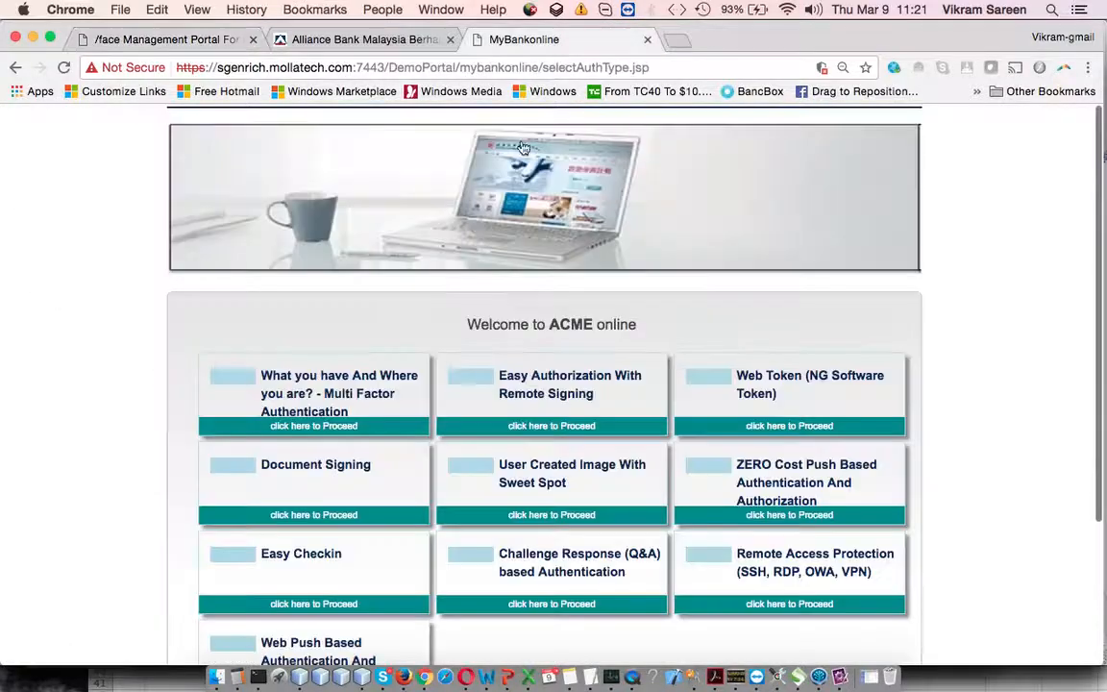
{"action": "scroll", "coordinate": [394, 411], "scroll_direction": "down", "scroll_amount": 3}
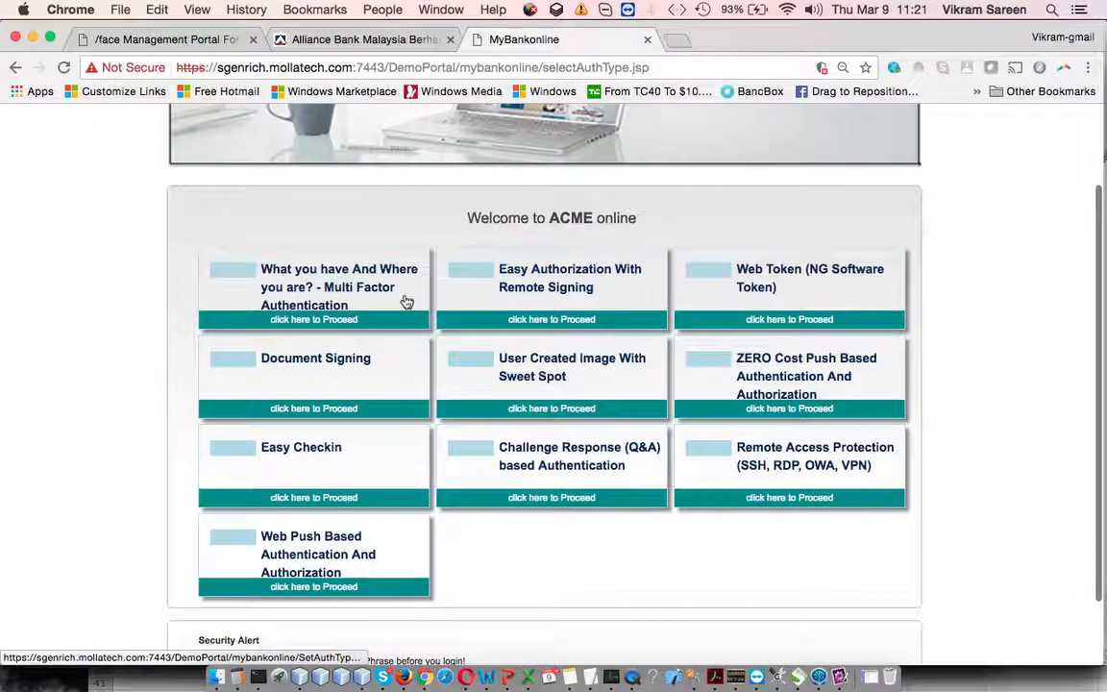
{"action": "scroll", "coordinate": [438, 463], "scroll_direction": "down", "scroll_amount": 1}
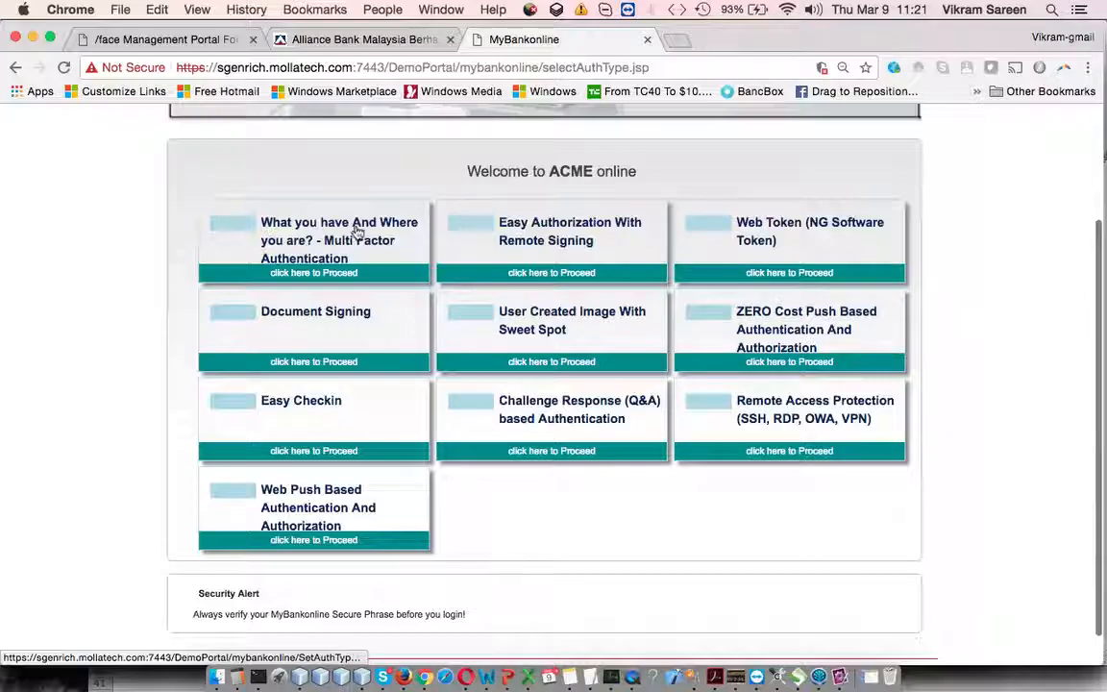
{"action": "left_click", "coordinate": [568, 329]}
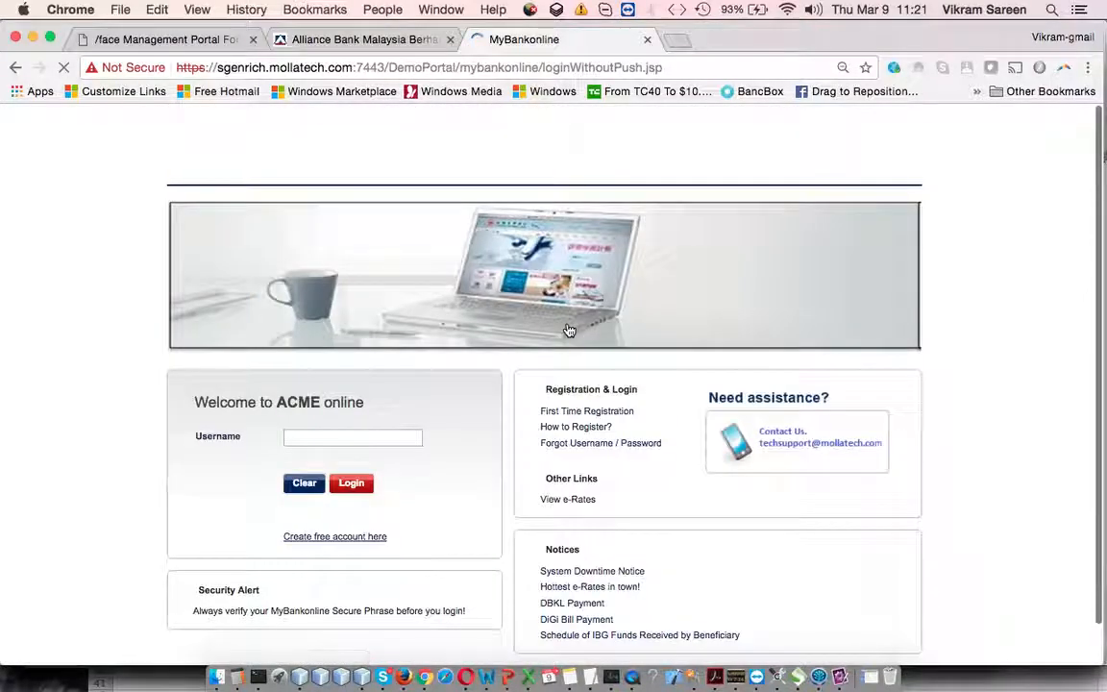
Try to sign in to the demo bank with the account e-mail and password, and return to the username page
{"action": "left_click", "coordinate": [320, 432]}
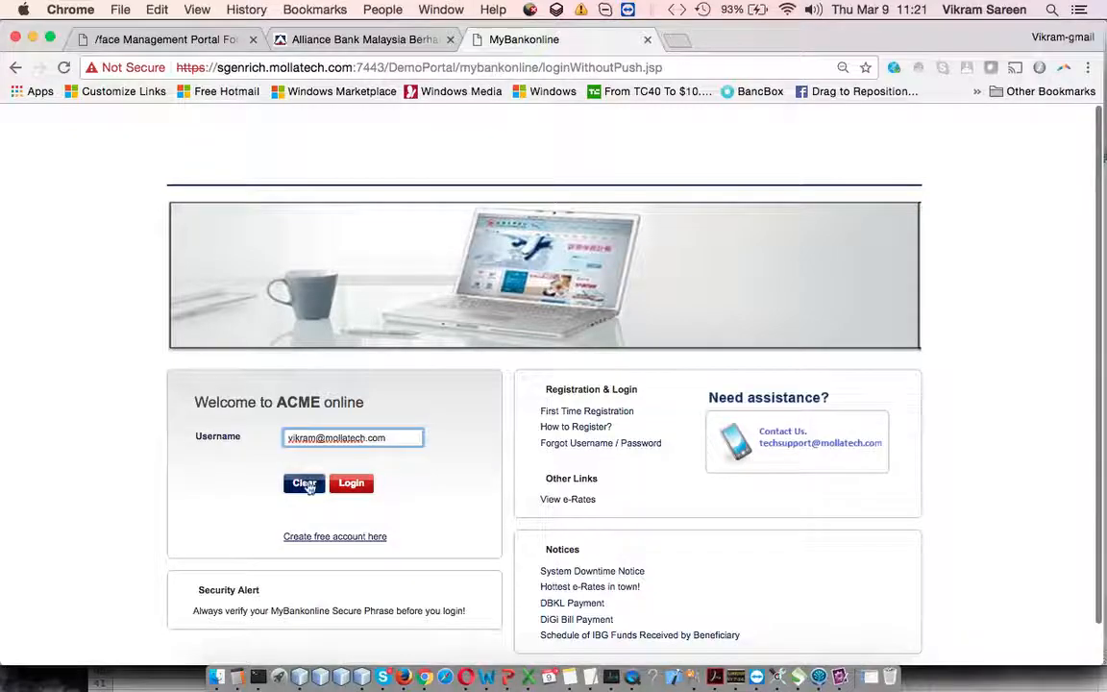
{"action": "left_click", "coordinate": [352, 482]}
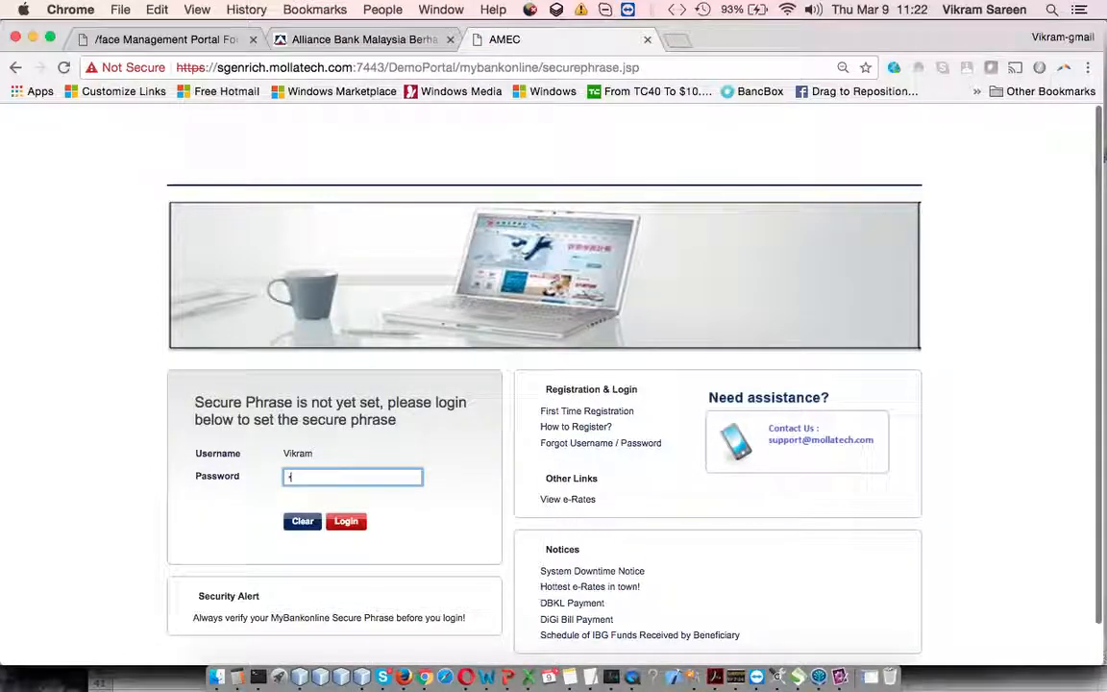
{"action": "type", "text": "••"}
{"action": "left_click", "coordinate": [348, 526]}
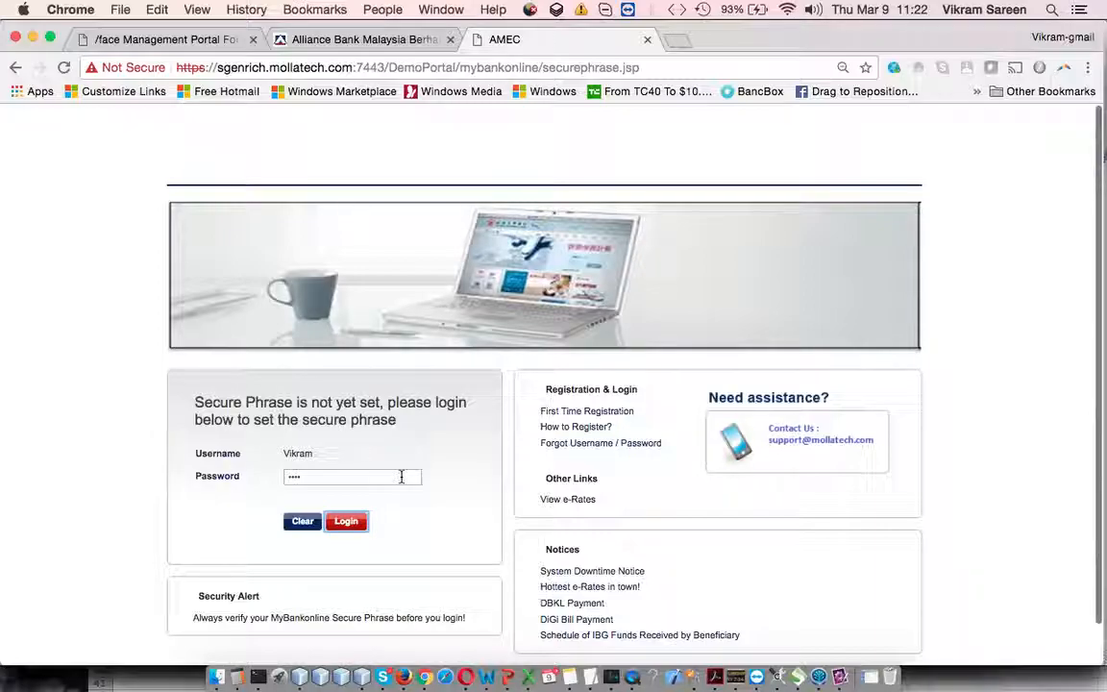
{"action": "scroll", "coordinate": [385, 413], "scroll_direction": "down", "scroll_amount": 2}
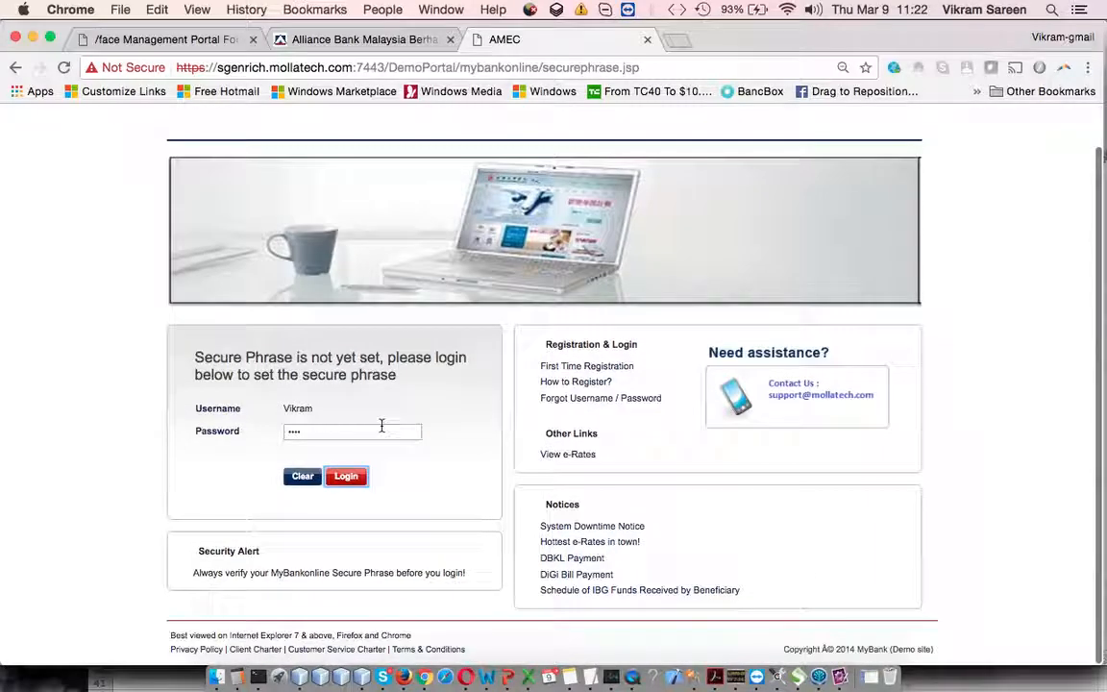
{"action": "left_click", "coordinate": [333, 435]}
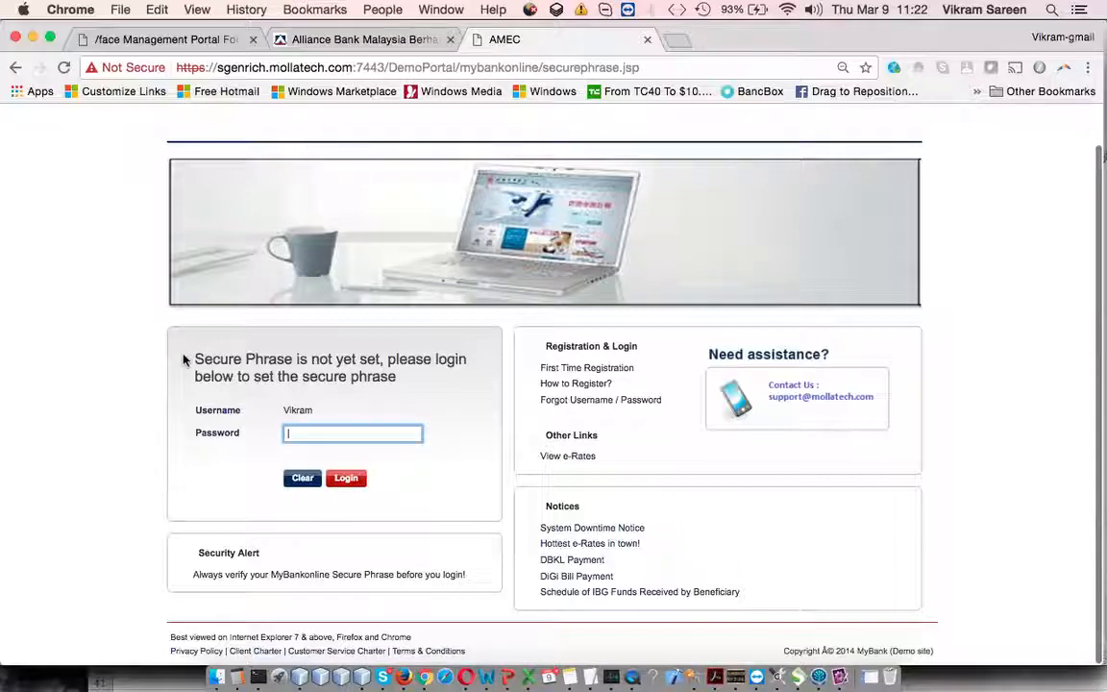
{"action": "left_click", "coordinate": [14, 68]}
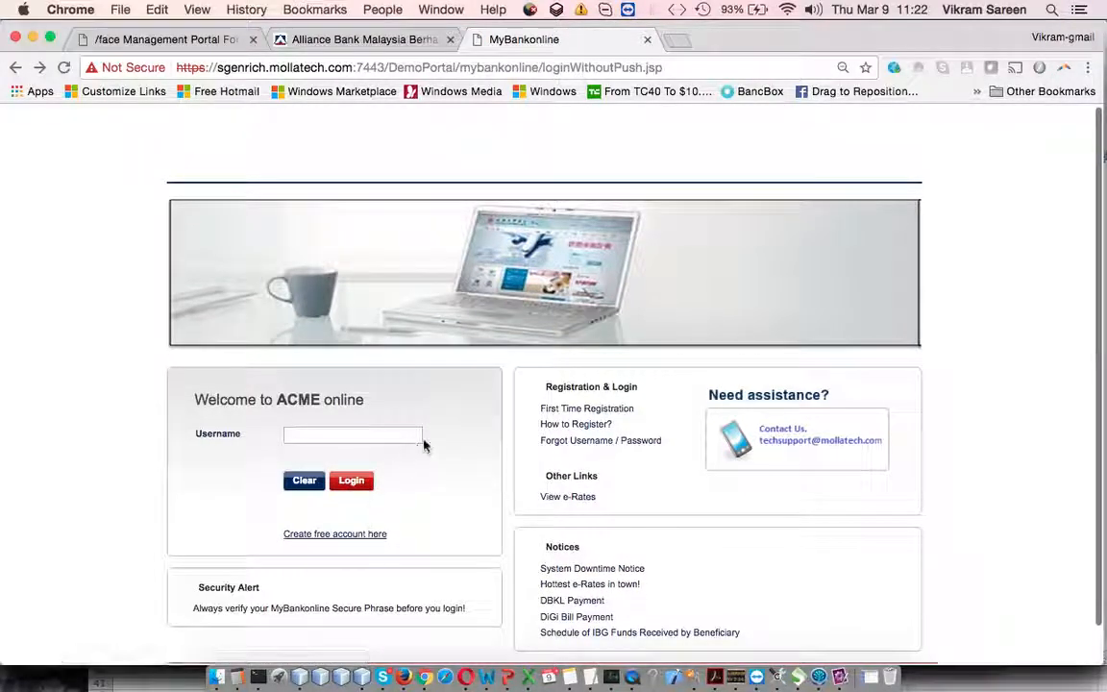
Submit the username mttest on the demo bank's login page
{"action": "left_click", "coordinate": [407, 437]}
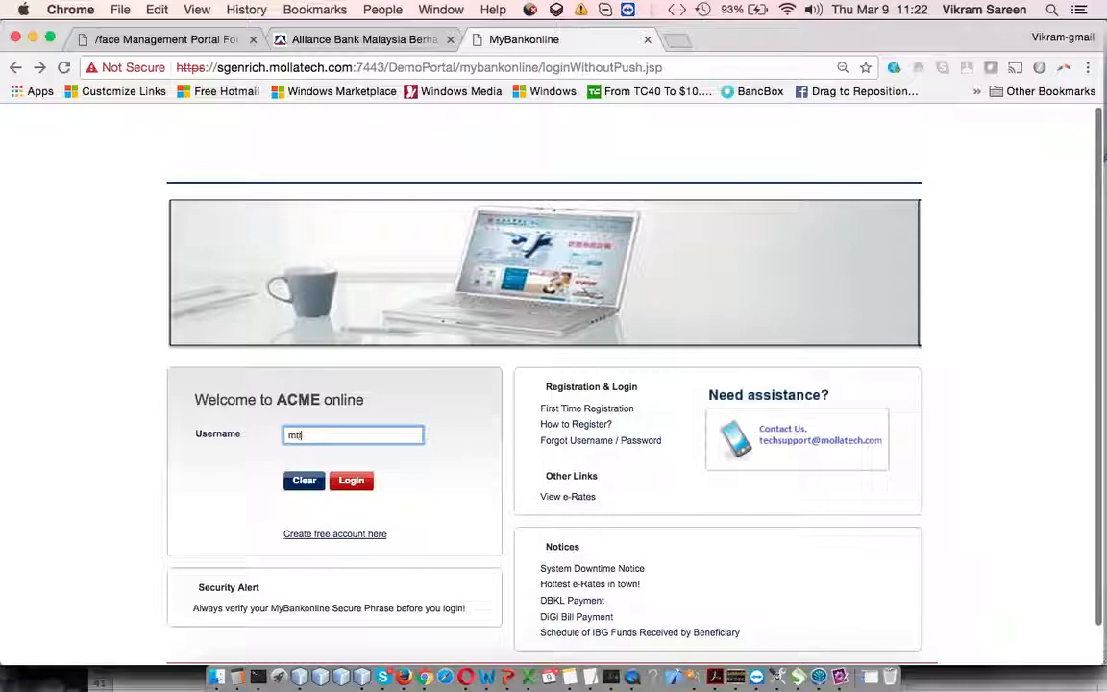
{"action": "type", "text": "mttest"}
{"action": "left_click", "coordinate": [344, 485]}
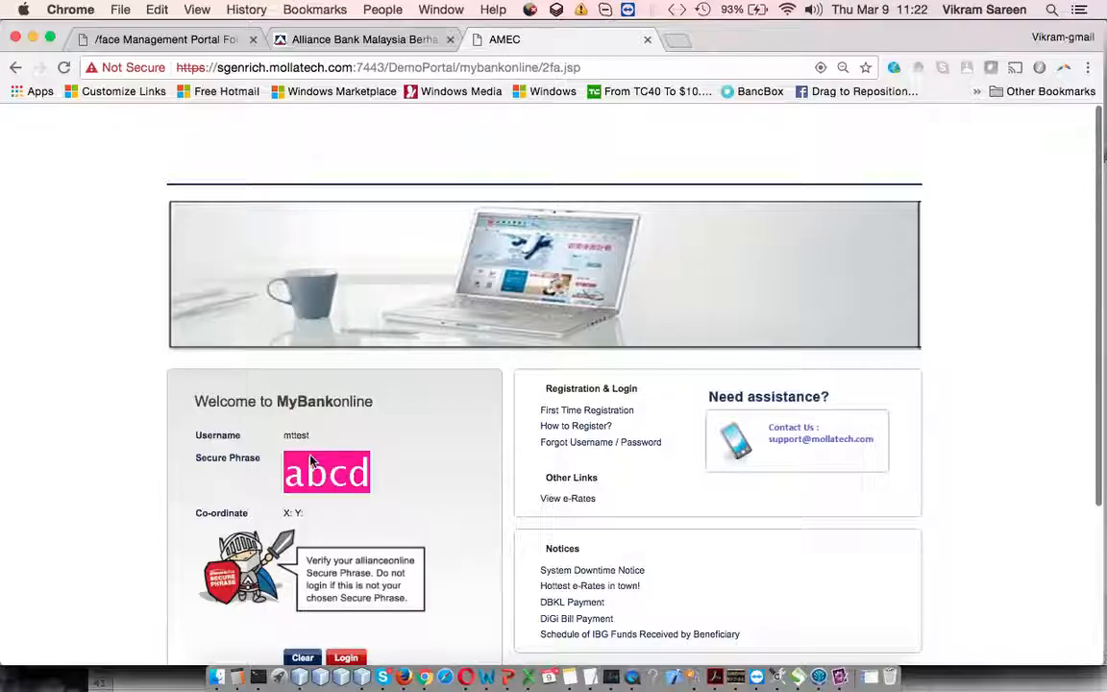
Test several closely spaced sweet spot points on the secure phrase image and check the co-ordinates registered for each
{"action": "left_click", "coordinate": [313, 459]}
{"action": "left_click", "coordinate": [346, 483]}
{"action": "key", "text": "super+equal"}
{"action": "key", "text": "super+equal"}
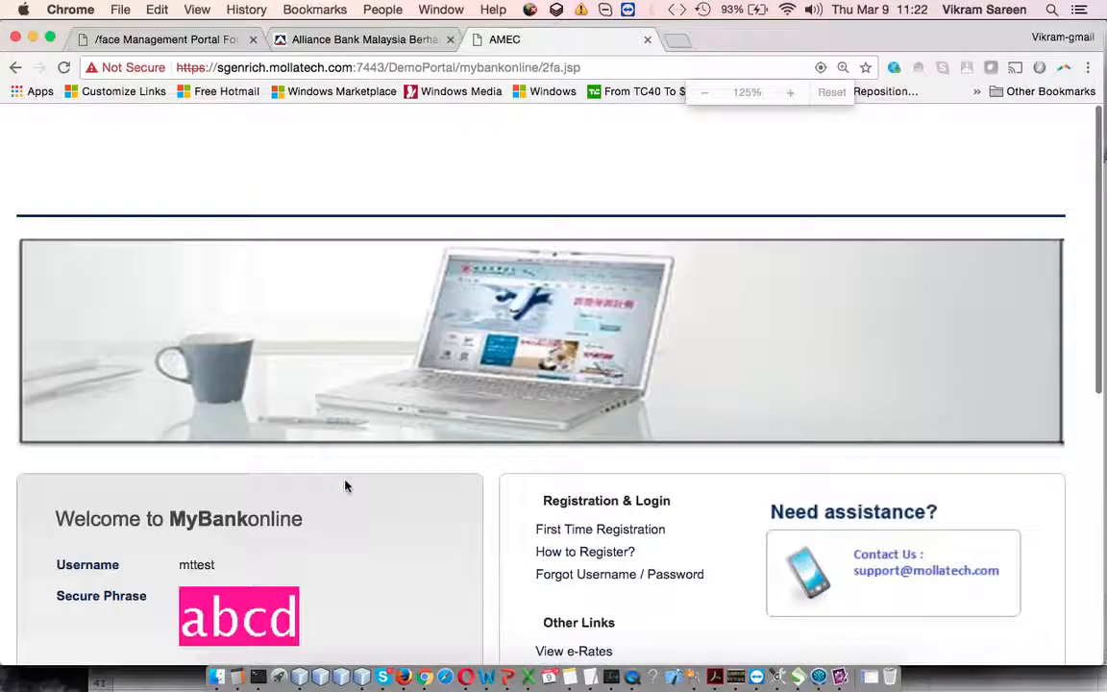
{"action": "scroll", "coordinate": [351, 492], "scroll_direction": "down", "scroll_amount": 2}
{"action": "left_click", "coordinate": [212, 498]}
{"action": "left_click", "coordinate": [267, 506]}
{"action": "left_click", "coordinate": [218, 473]}
{"action": "scroll", "coordinate": [257, 518], "scroll_direction": "down", "scroll_amount": 2}
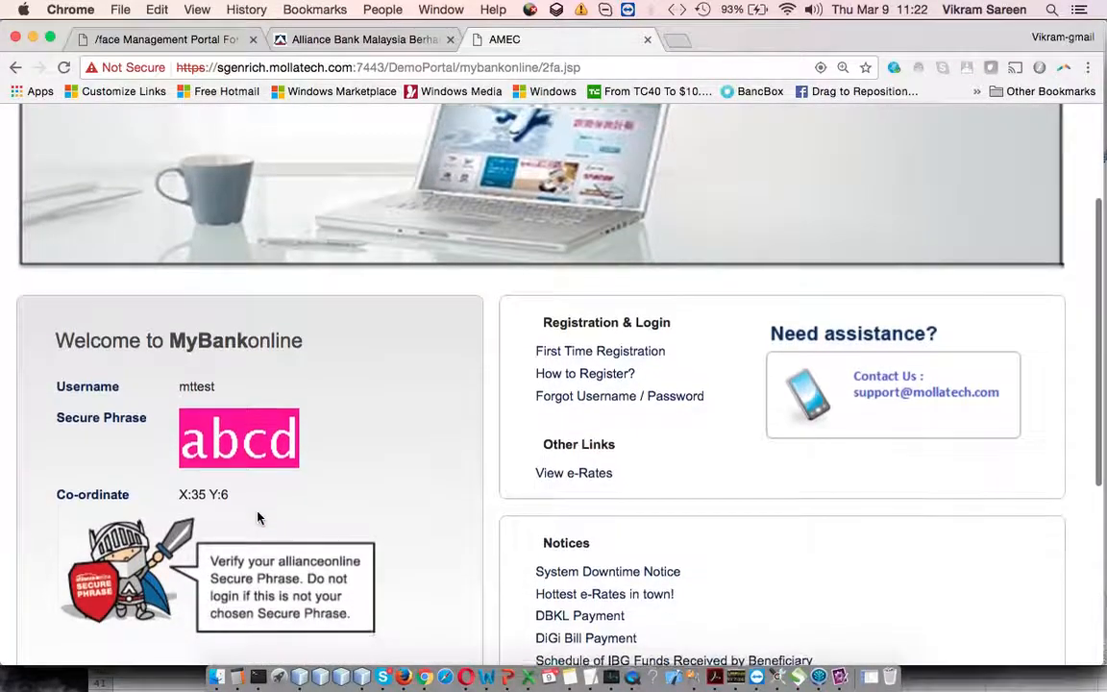
{"action": "left_click", "coordinate": [215, 417]}
{"action": "left_click", "coordinate": [214, 418]}
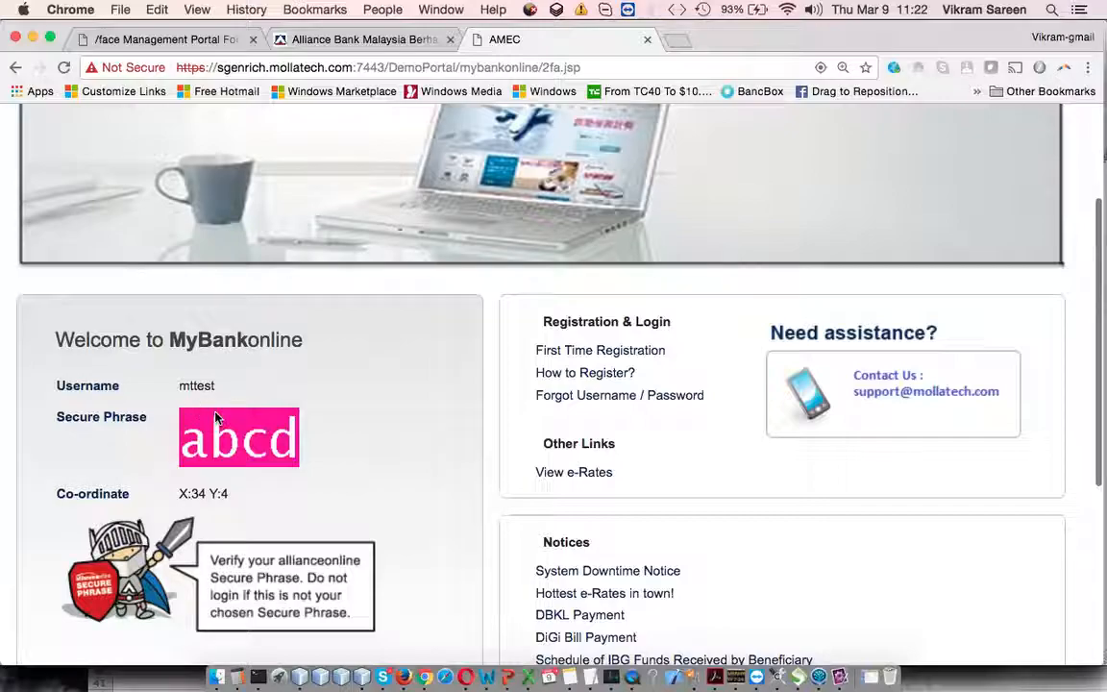
{"action": "left_click", "coordinate": [215, 418]}
{"action": "key", "text": "super+minus"}
{"action": "key", "text": "super+minus"}
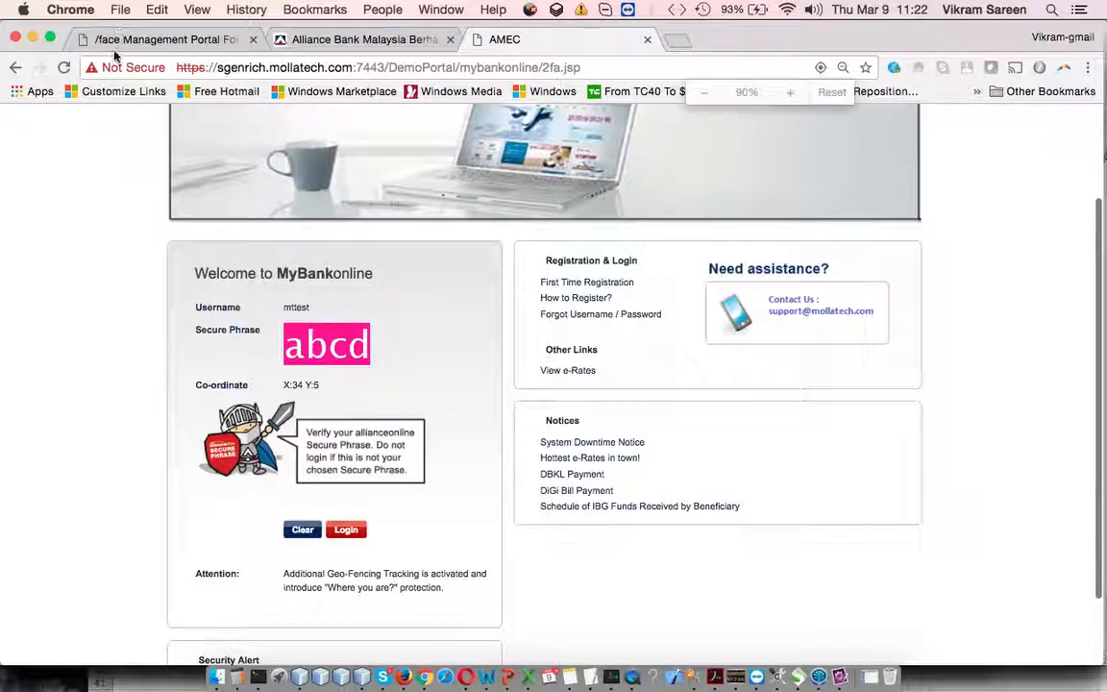
Switch to the Demo-Slides.pptx presentation in PowerPoint and highlight the Challenge Response Questions List item under Part A
{"action": "left_click", "coordinate": [210, 40]}
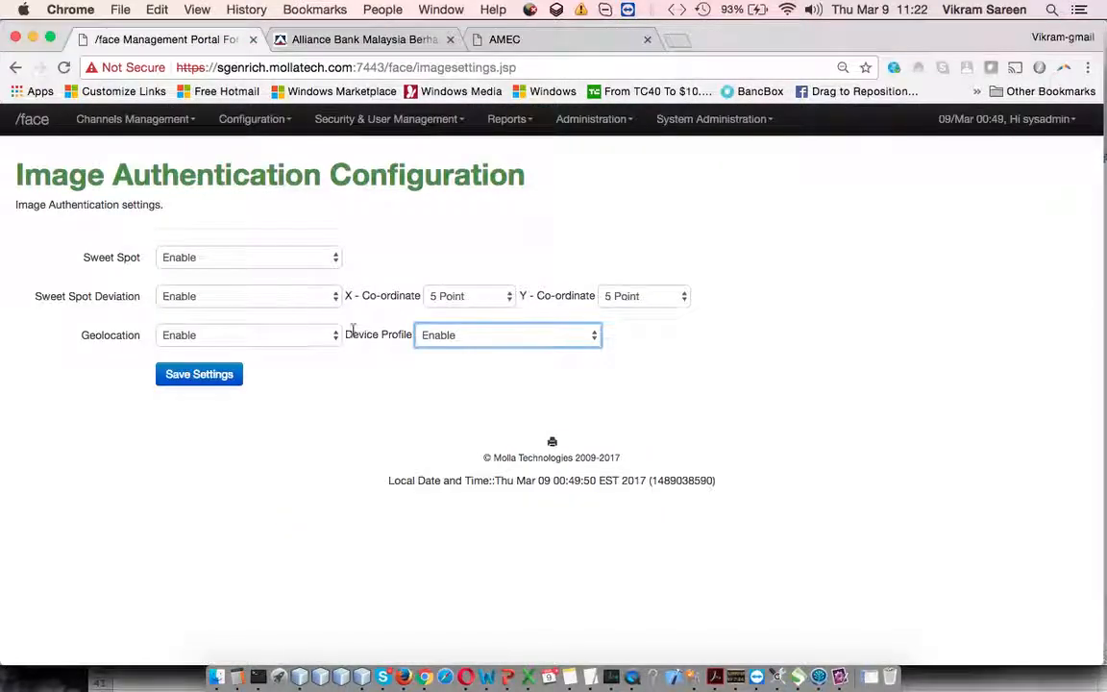
{"action": "left_click", "coordinate": [512, 673]}
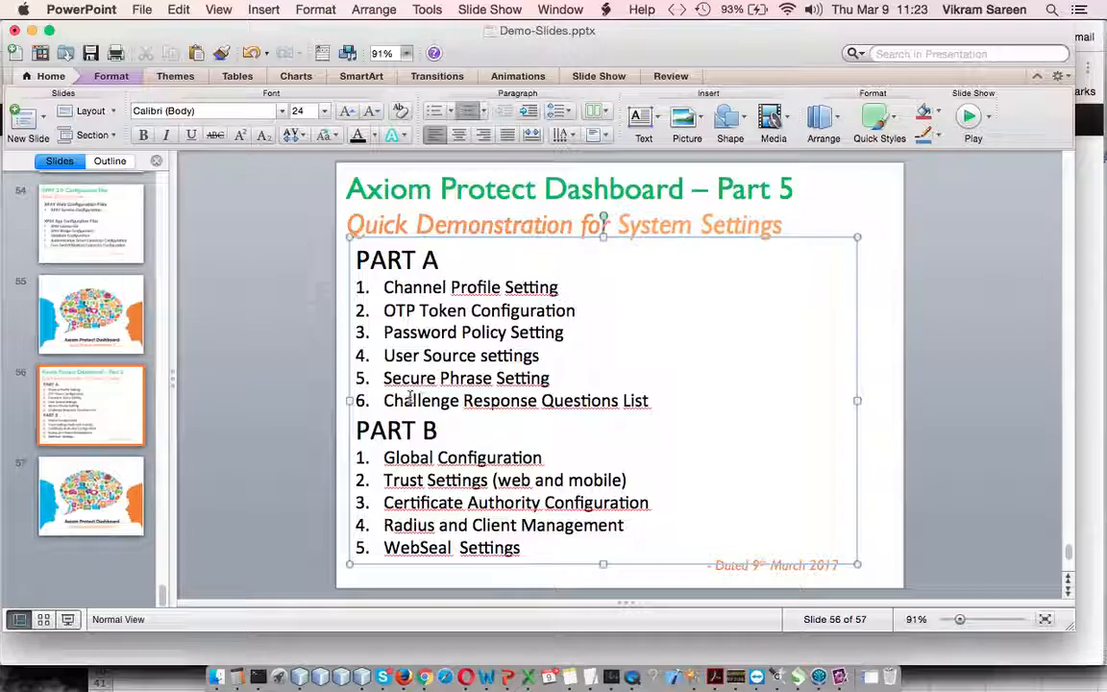
{"action": "left_click_drag", "start_coordinate": [384, 377], "coordinate": [485, 386]}
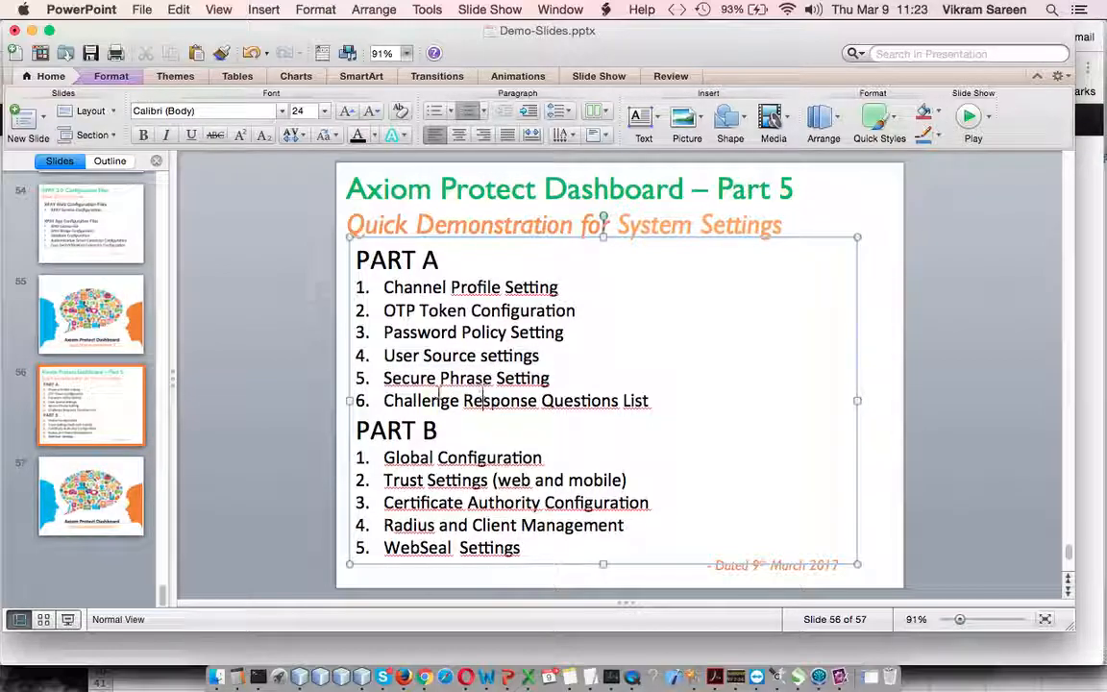
{"action": "left_click_drag", "start_coordinate": [383, 401], "coordinate": [648, 400]}
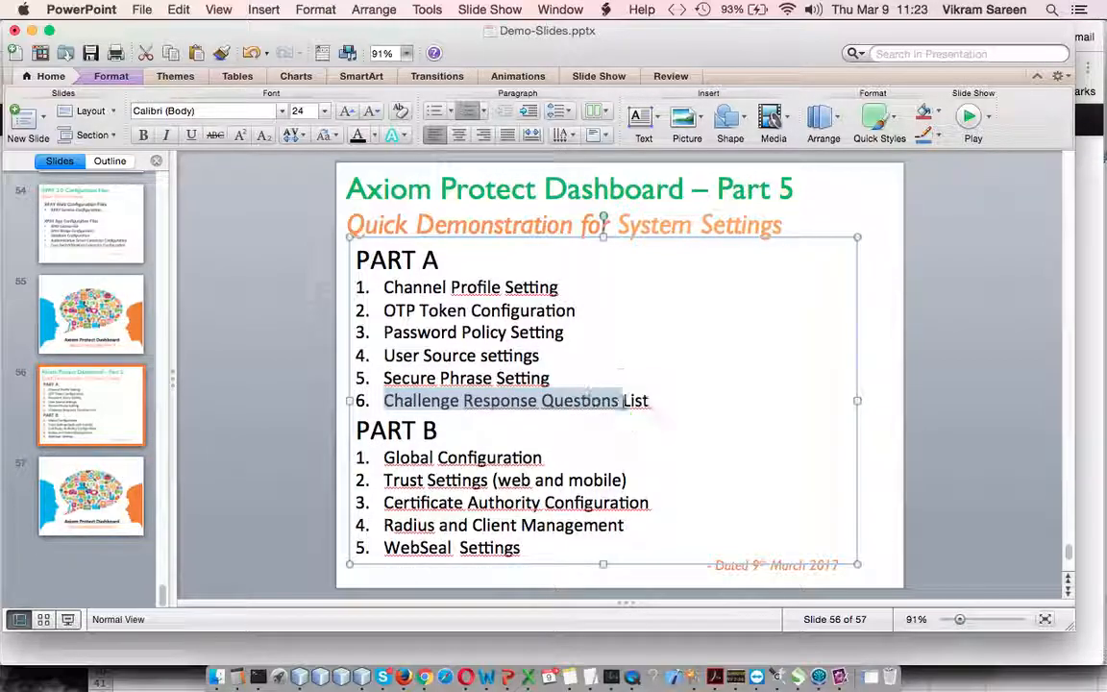
{"action": "left_click", "coordinate": [647, 400]}
Switch back to the management portal in Chrome and request the administration page for the Challenge Response Questions List
{"action": "key", "text": "super+Tab"}
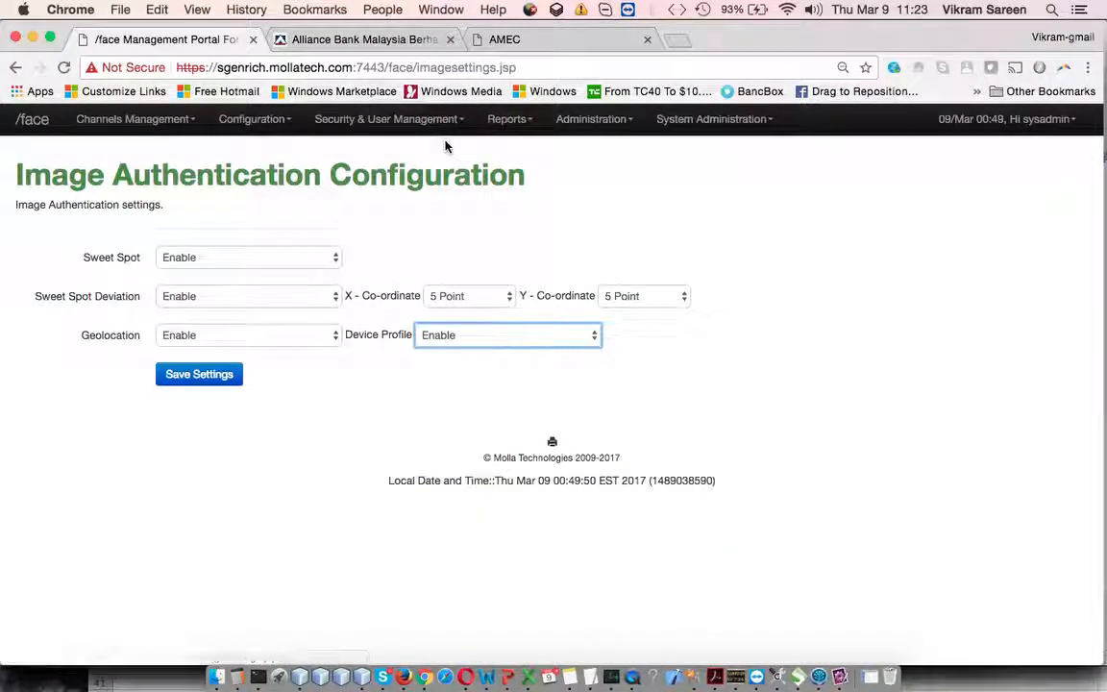
{"action": "left_click", "coordinate": [711, 121]}
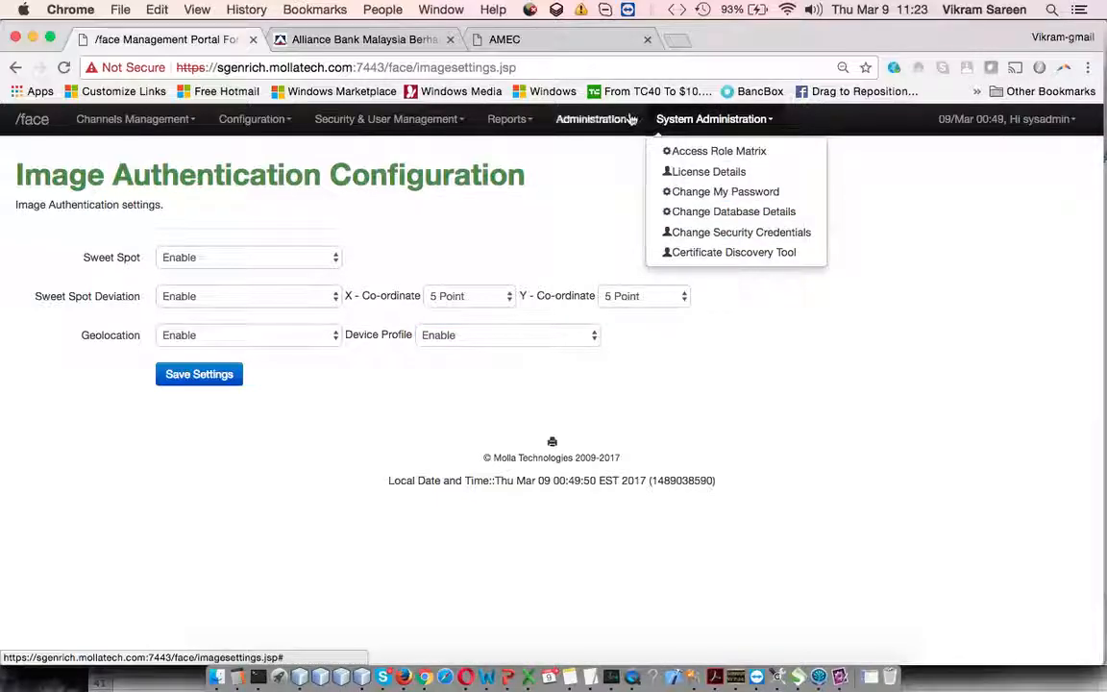
{"action": "left_click", "coordinate": [590, 119]}
{"action": "left_click", "coordinate": [624, 172]}
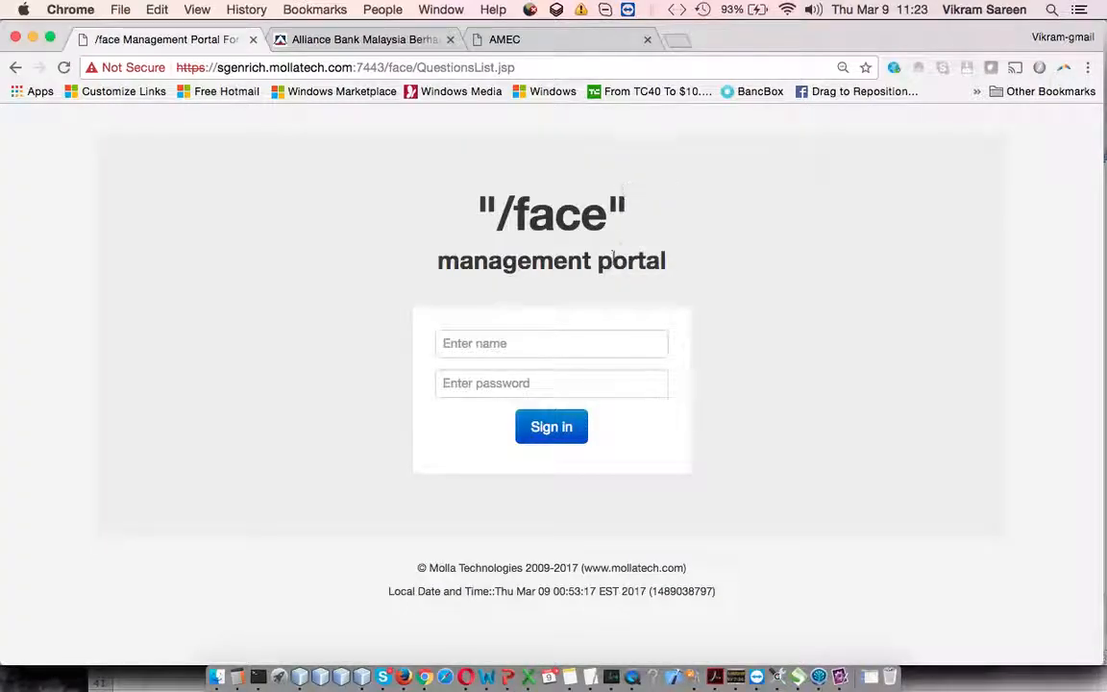
Sign in to the management portal again as sysadmin with the account password
{"action": "left_click", "coordinate": [566, 332]}
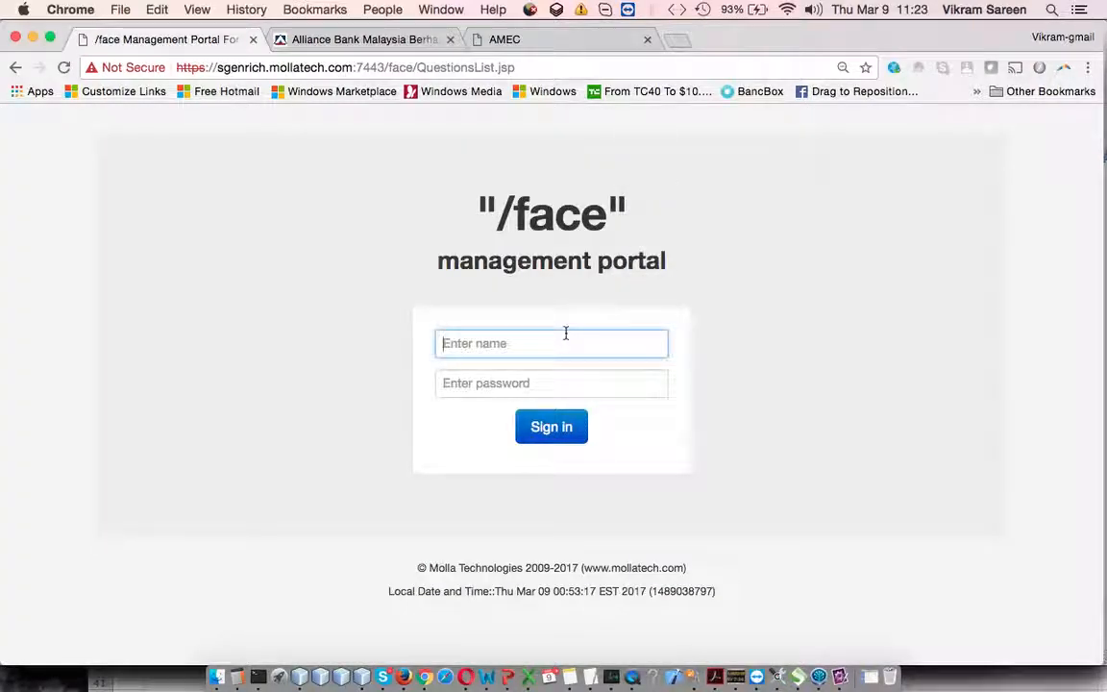
{"action": "type", "text": "sysadmin"}
{"action": "key", "text": "Tab"}
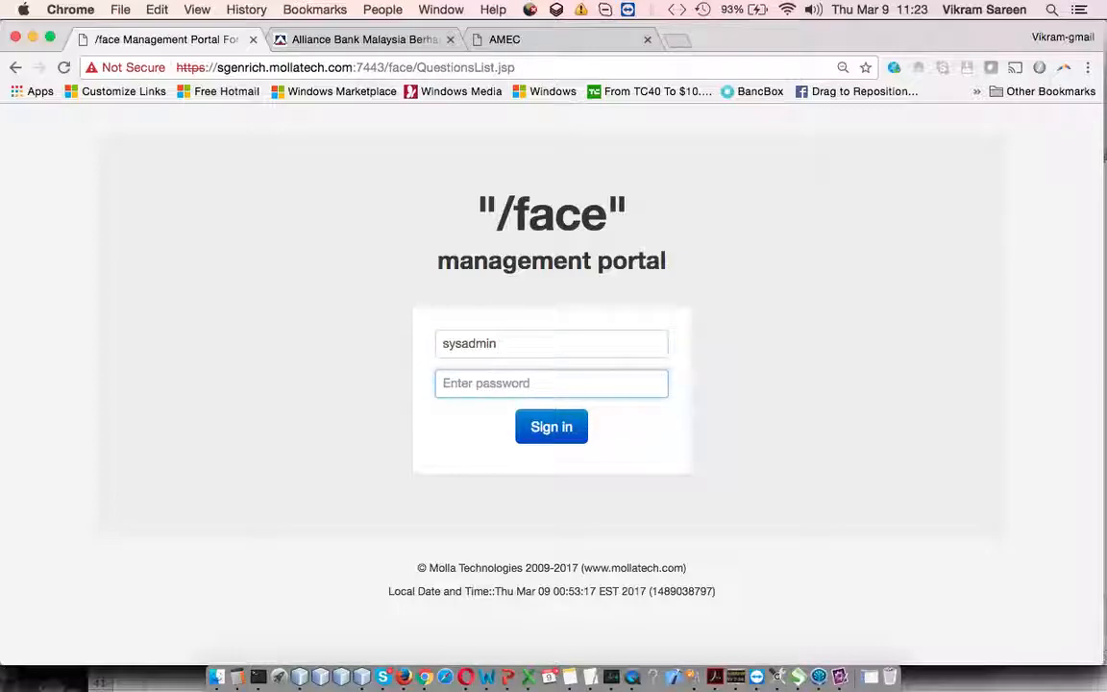
{"action": "type", "text": "*********"}
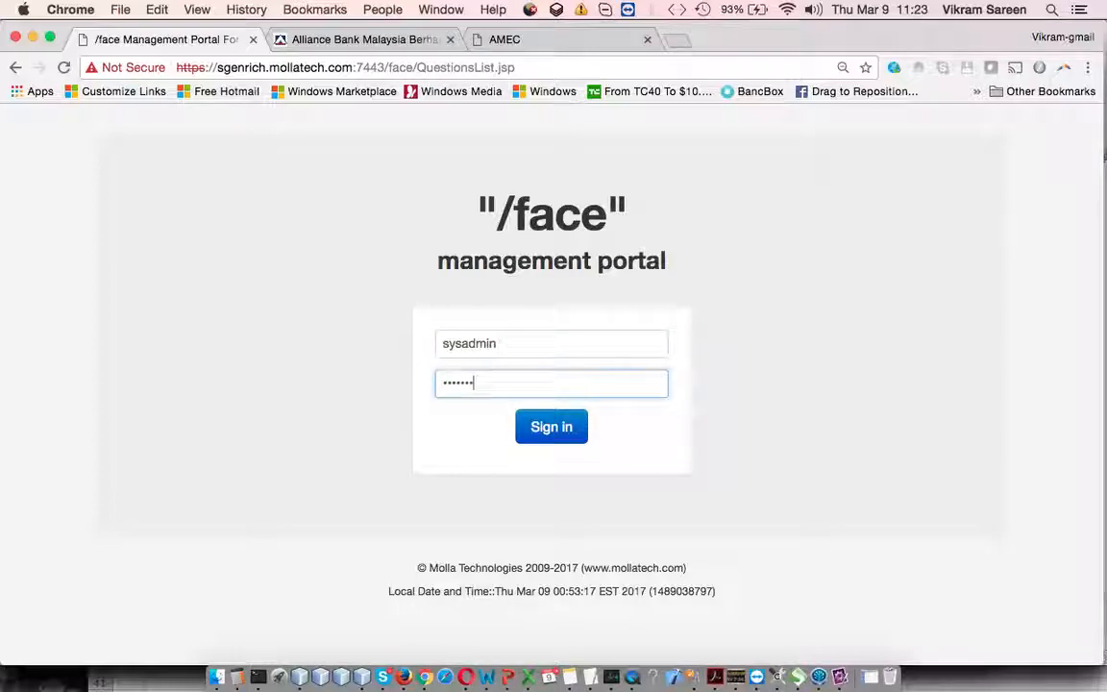
{"action": "left_click", "coordinate": [576, 430]}
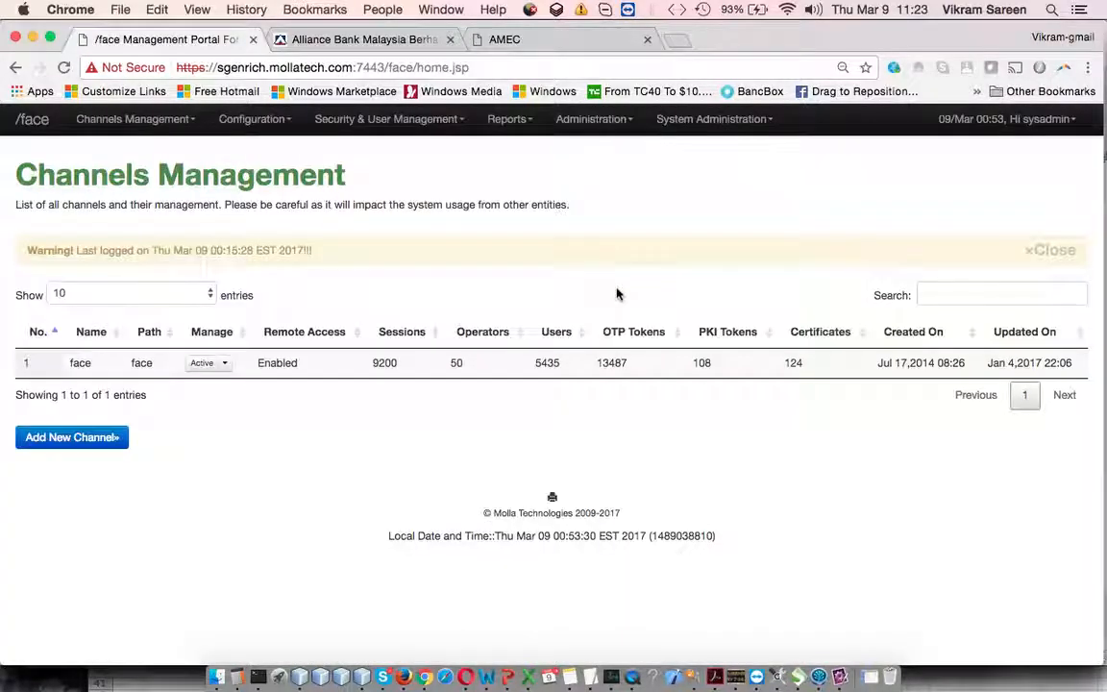
Open the Challenge Response Questions List from the administration functions
{"action": "left_click", "coordinate": [444, 118]}
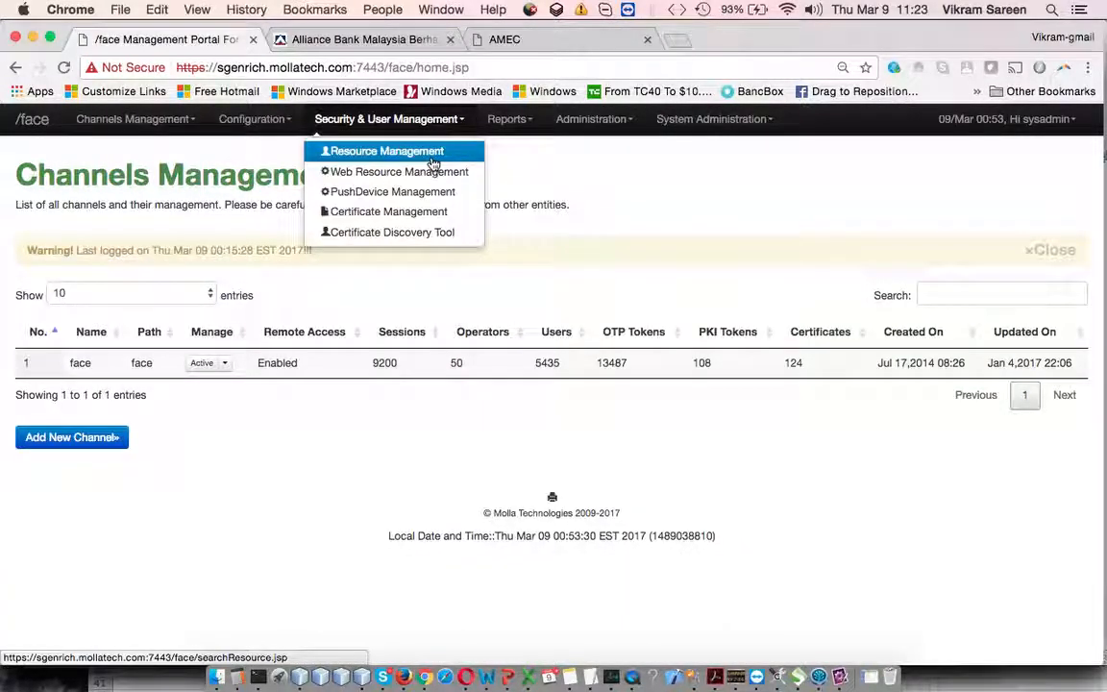
{"action": "left_click", "coordinate": [625, 121]}
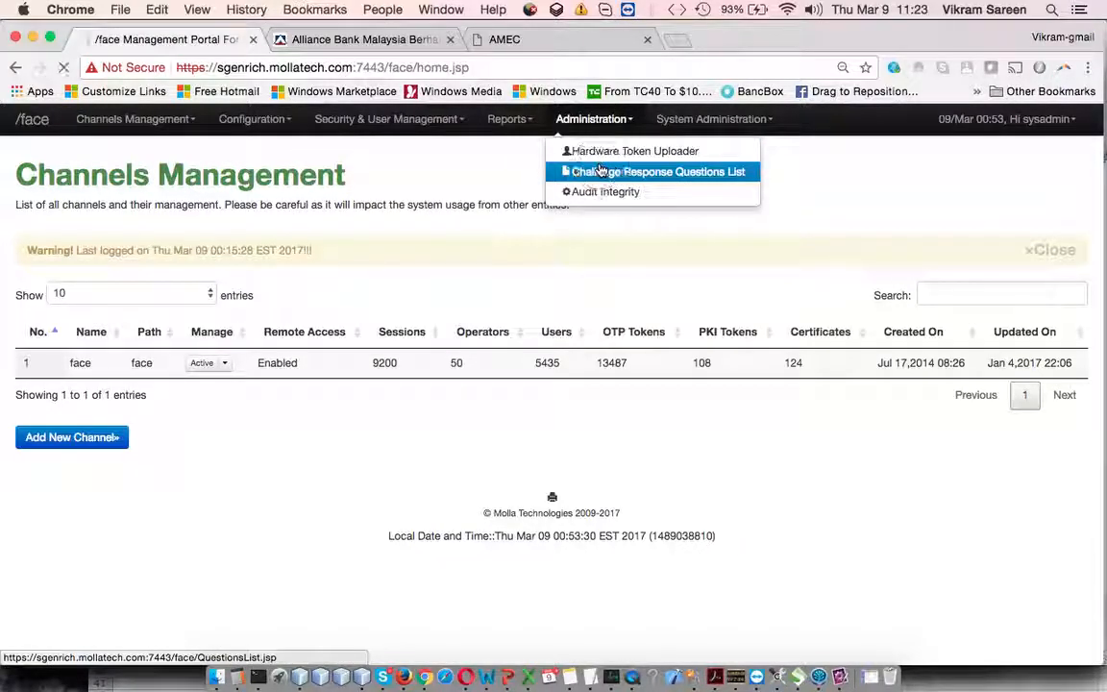
{"action": "left_click", "coordinate": [586, 170]}
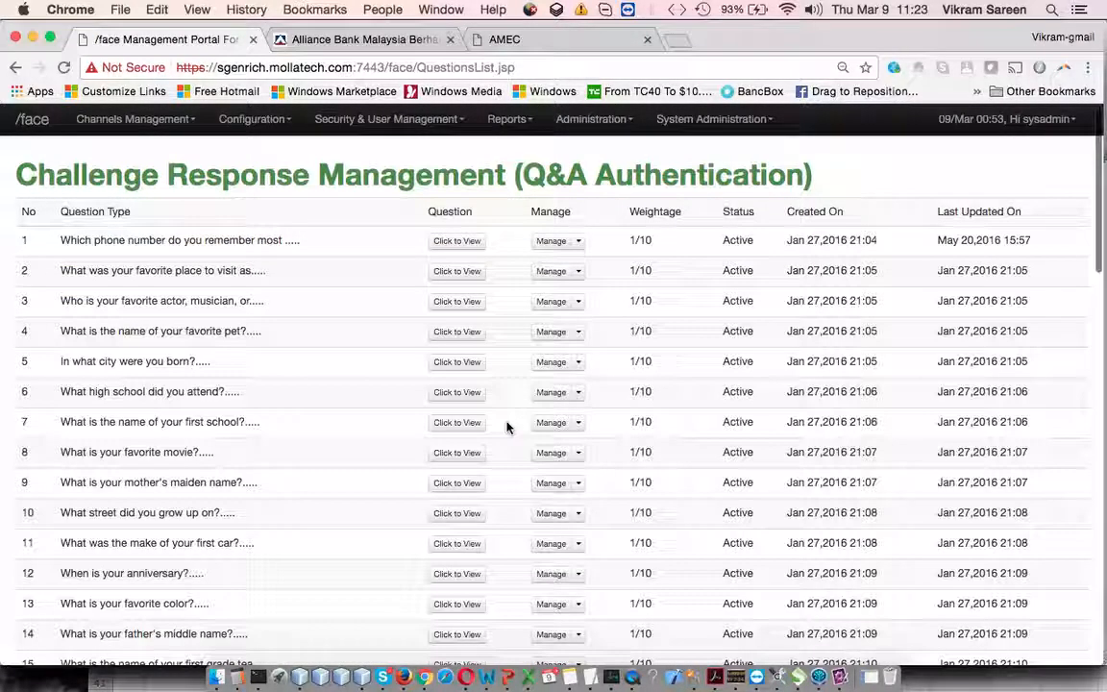
View the full text of selected challenge questions in the list, including the first, third and ninth
{"action": "scroll", "coordinate": [508, 413], "scroll_direction": "down", "scroll_amount": 2}
{"action": "scroll", "coordinate": [507, 428], "scroll_direction": "up", "scroll_amount": 2}
{"action": "left_click", "coordinate": [469, 240]}
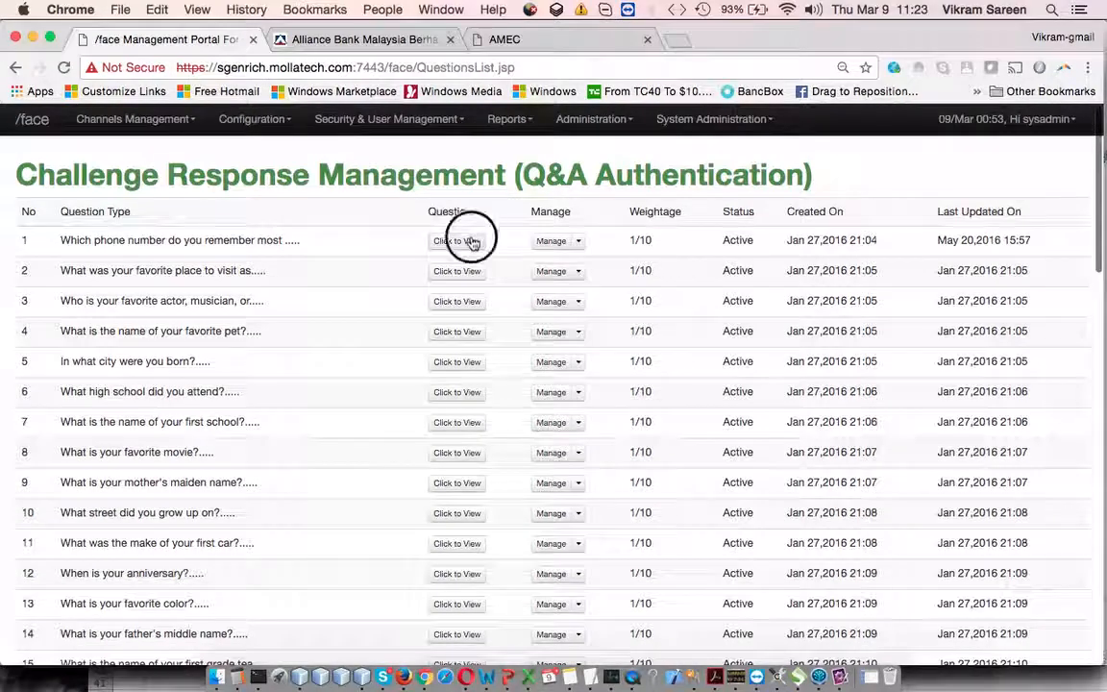
{"action": "left_click", "coordinate": [471, 242]}
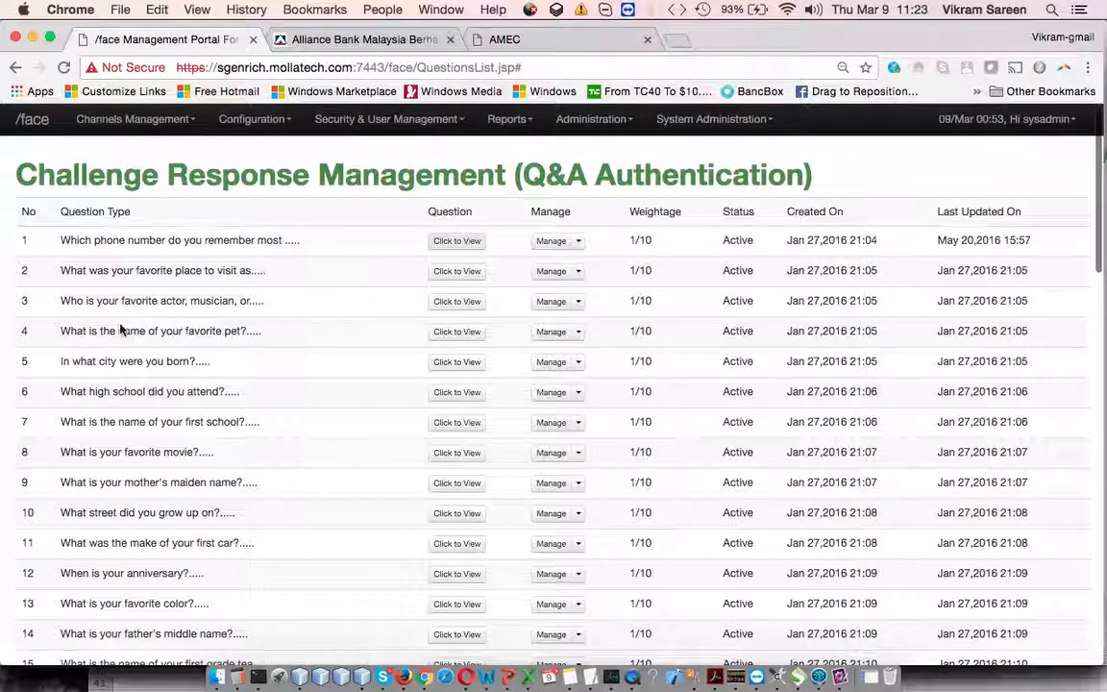
{"action": "left_click", "coordinate": [461, 306]}
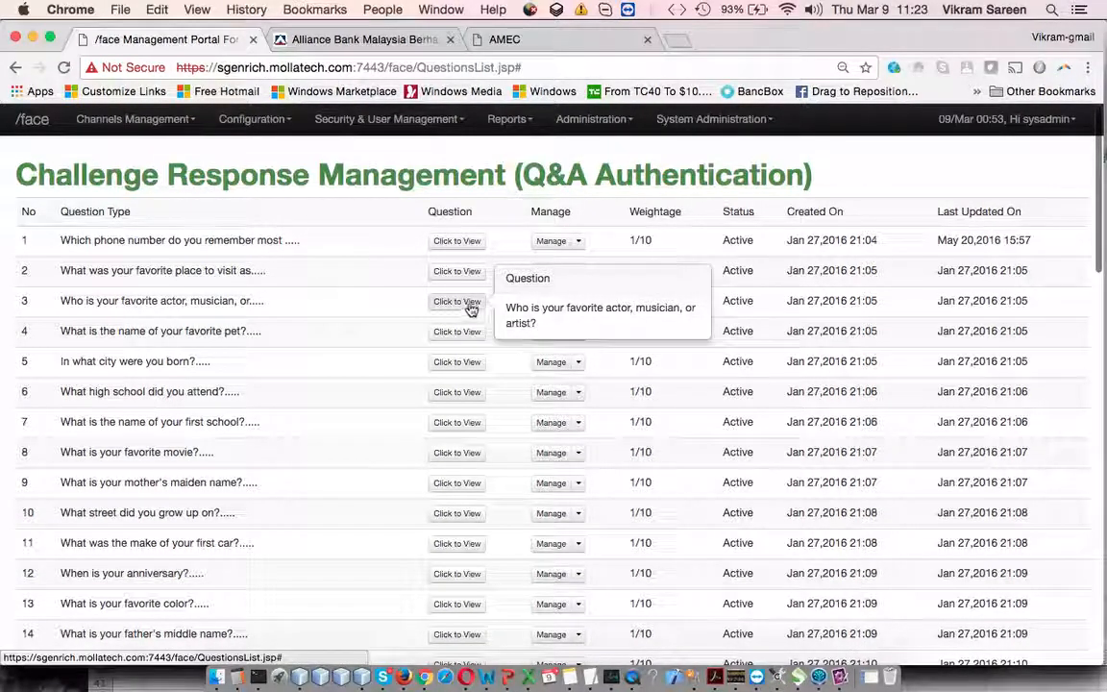
{"action": "left_click", "coordinate": [461, 303]}
{"action": "left_click", "coordinate": [473, 487]}
Add the challenge question "What is your fav. song?" to the list with weightage 6/10 and status Active, and close the question form
{"action": "scroll", "coordinate": [469, 490], "scroll_direction": "down", "scroll_amount": 15}
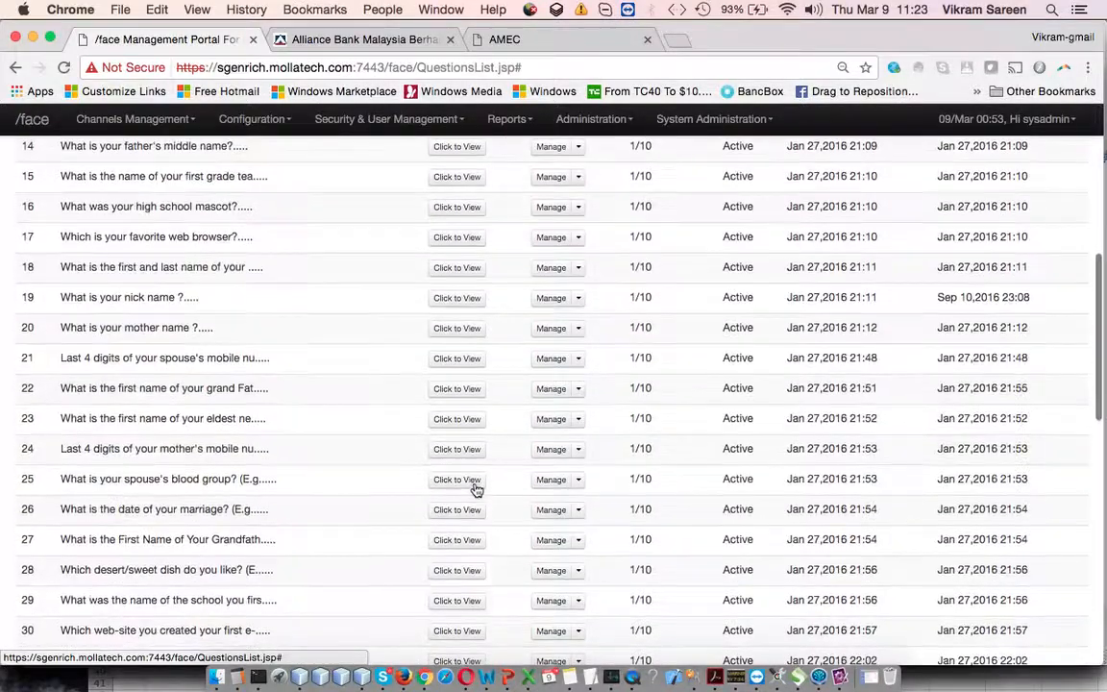
{"action": "left_click", "coordinate": [37, 526]}
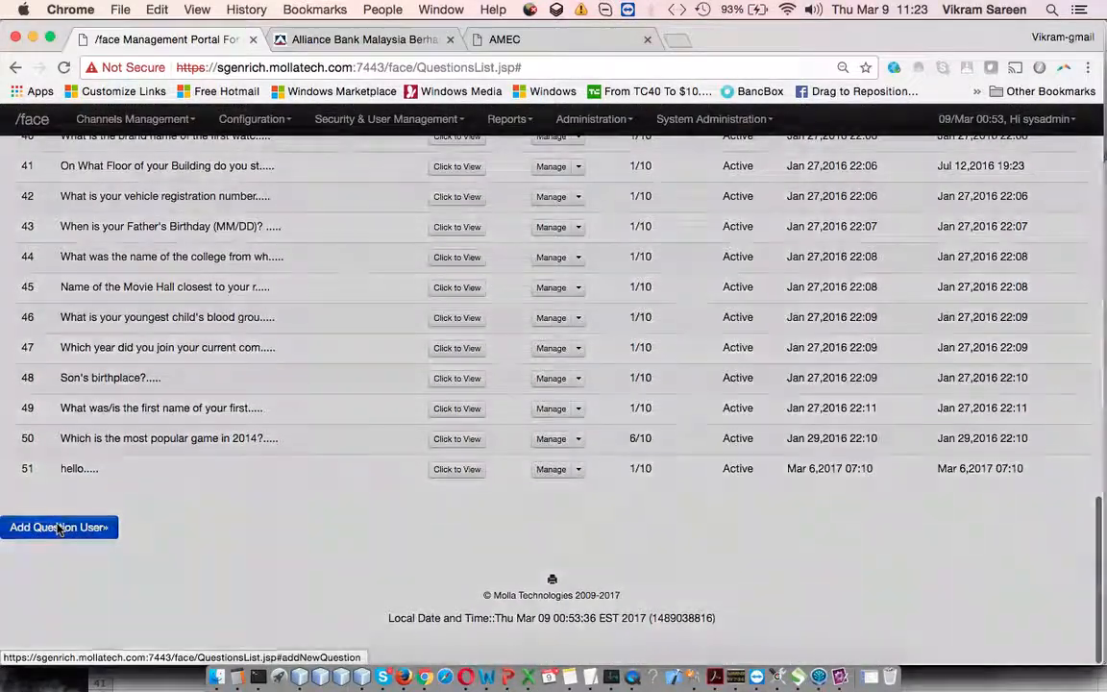
{"action": "left_click", "coordinate": [612, 231]}
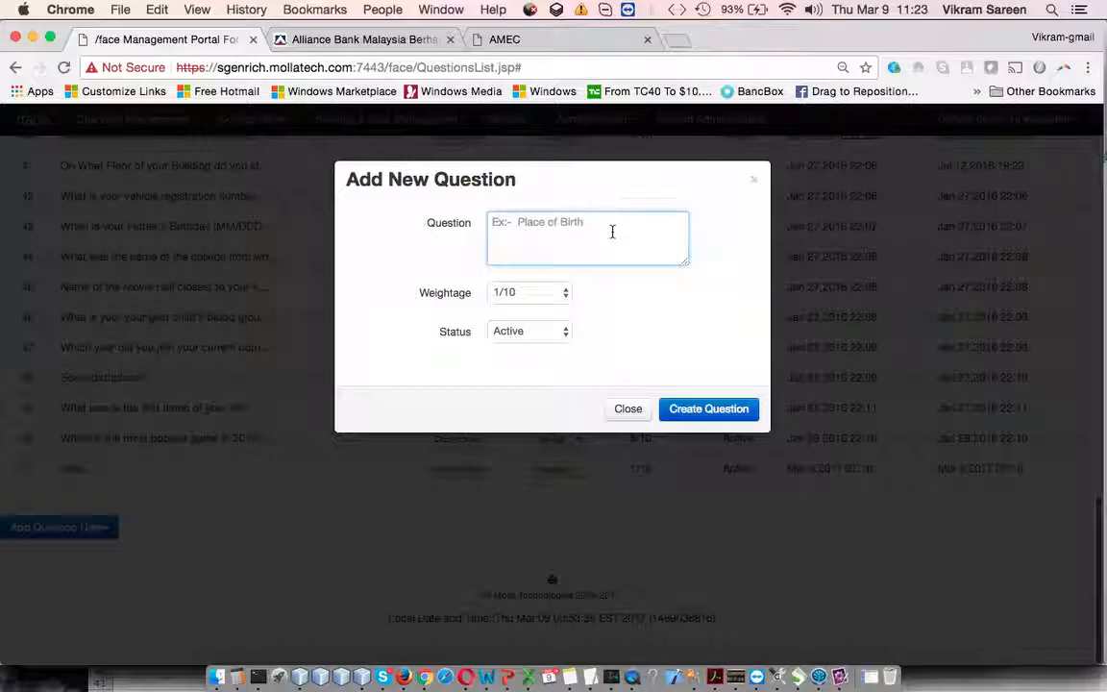
{"action": "type", "text": "What is your favo"}
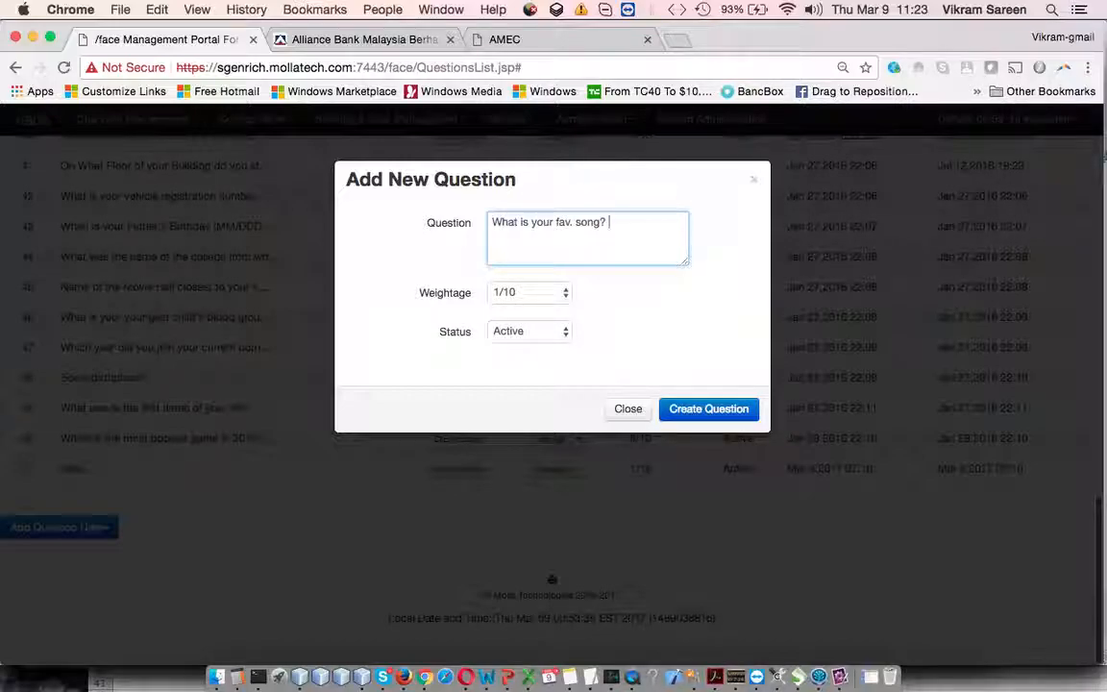
{"action": "left_click", "coordinate": [566, 298]}
{"action": "left_click", "coordinate": [542, 368]}
{"action": "left_click", "coordinate": [544, 337]}
{"action": "left_click", "coordinate": [543, 338]}
{"action": "left_click", "coordinate": [690, 413]}
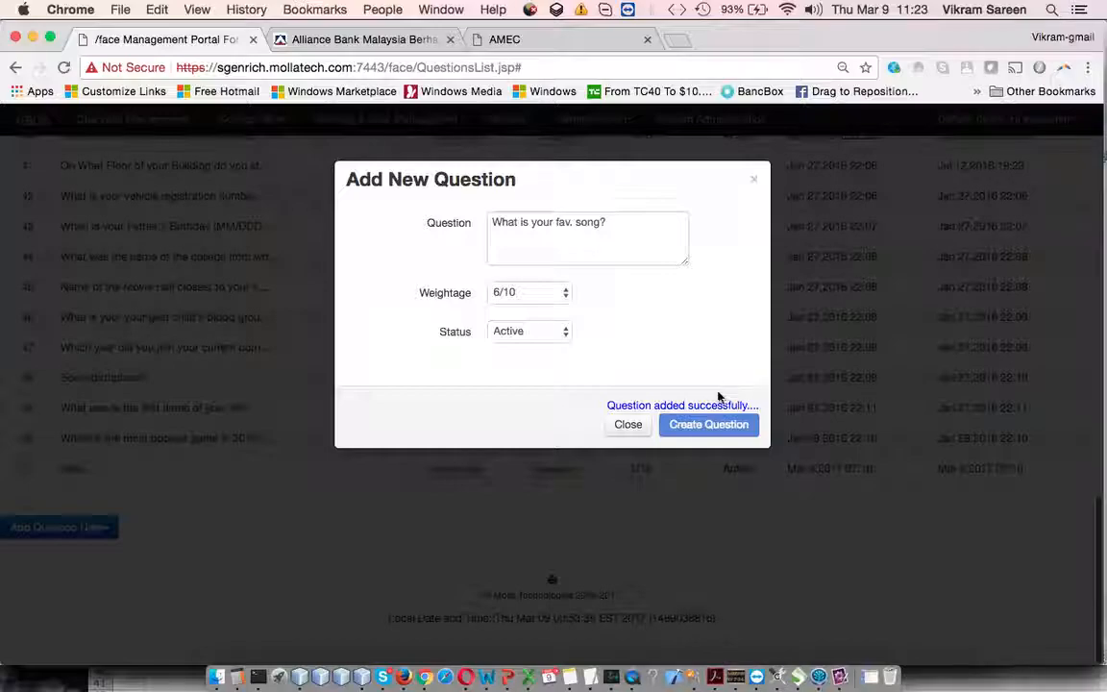
{"action": "left_click", "coordinate": [754, 181]}
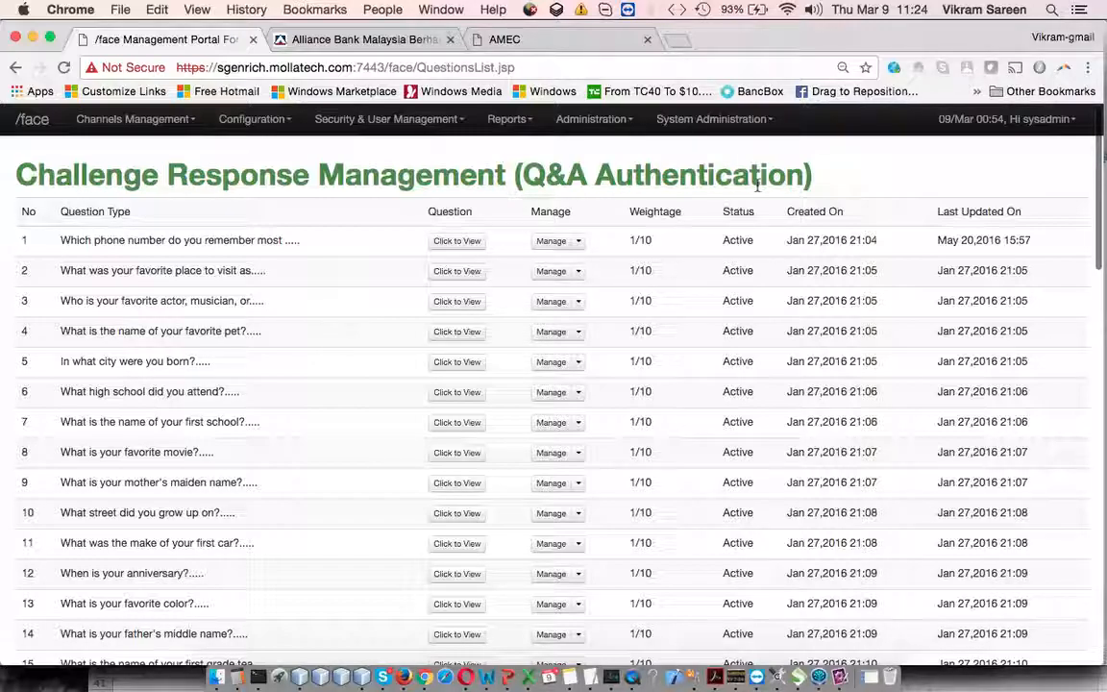
Check the end of the question list for the new entry, and switch to PowerPoint to review the Part 5 system settings agenda slide
{"action": "scroll", "coordinate": [757, 185], "scroll_direction": "down", "scroll_amount": 20}
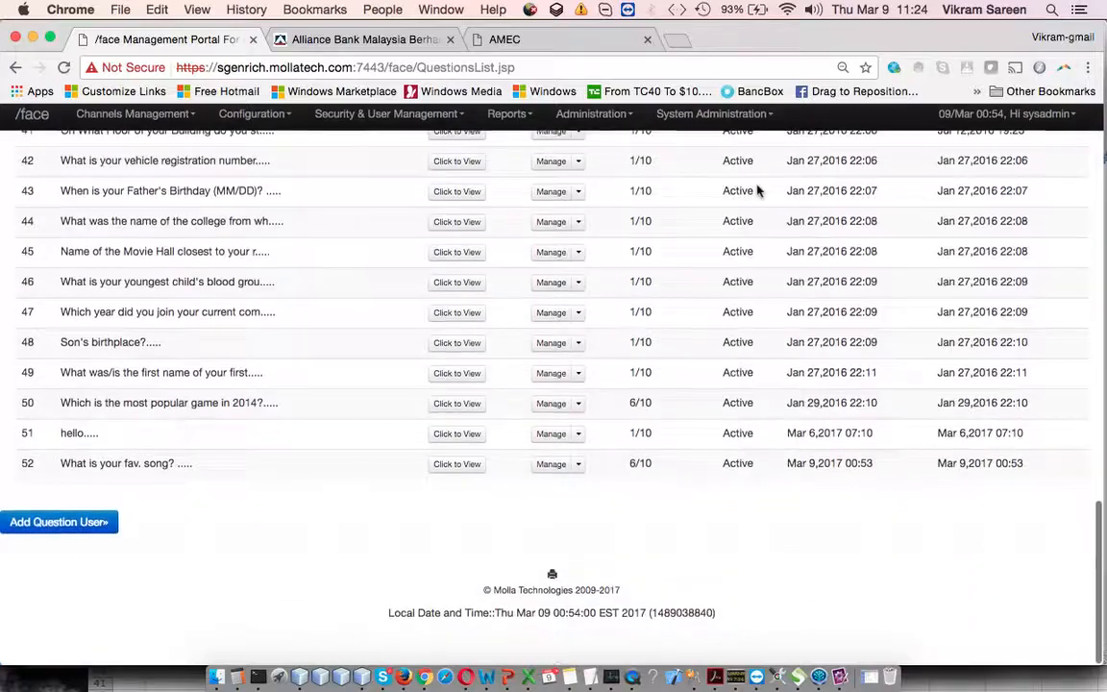
{"action": "scroll", "coordinate": [494, 408], "scroll_direction": "up", "scroll_amount": 20}
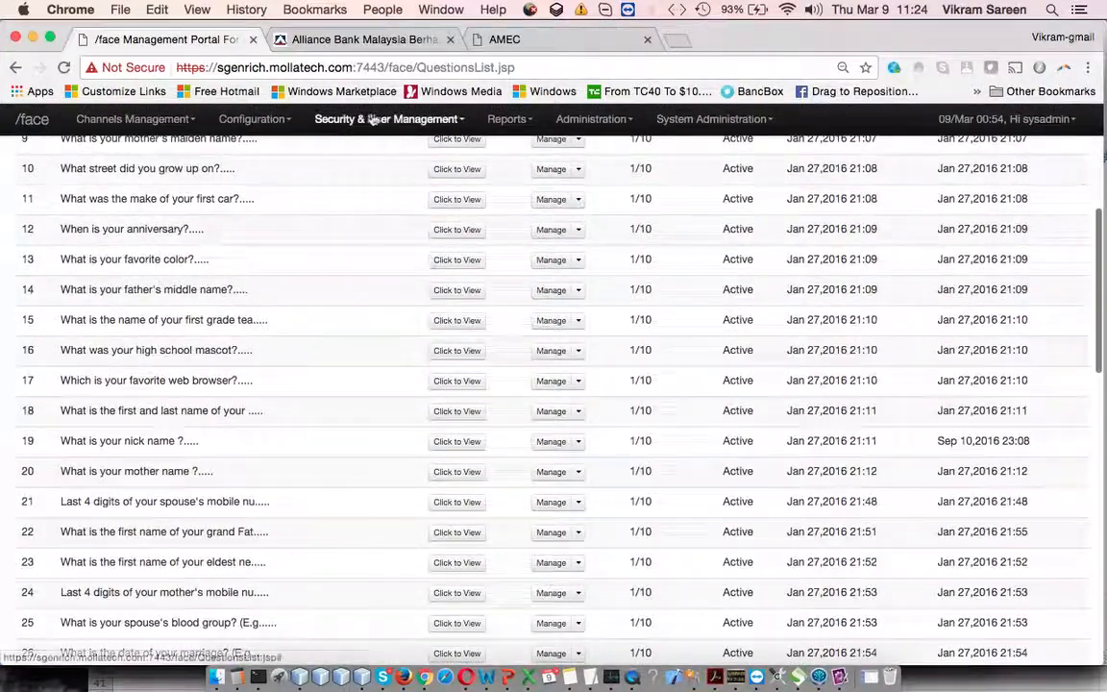
{"action": "left_click", "coordinate": [495, 665]}
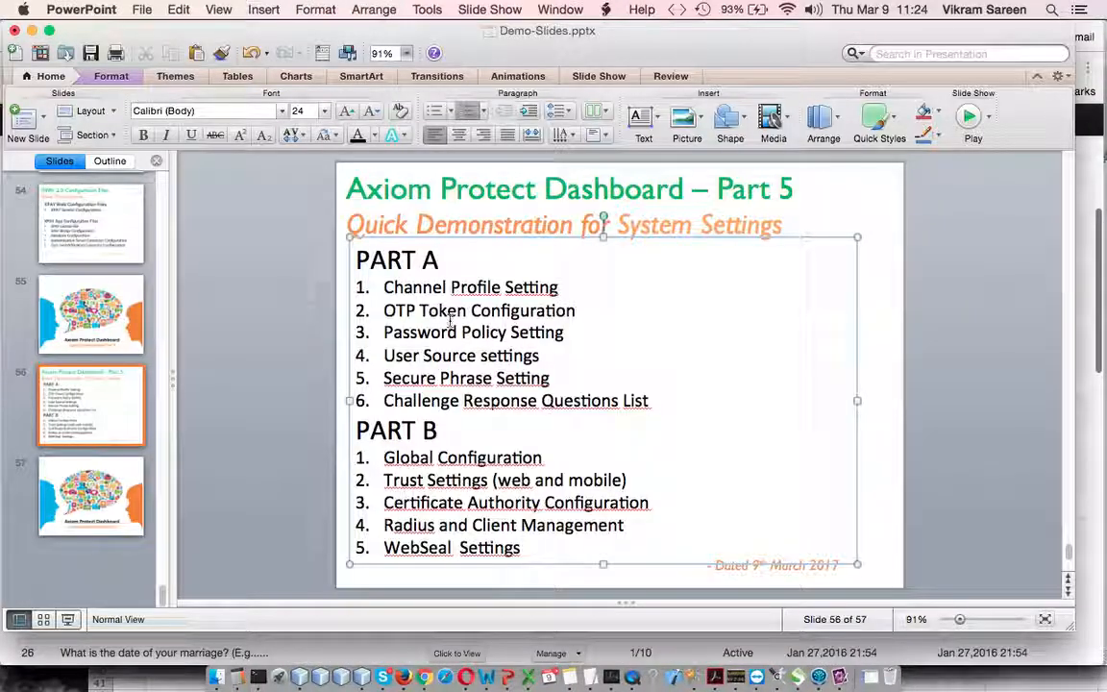
{"action": "left_click_drag", "start_coordinate": [592, 363], "coordinate": [408, 310]}
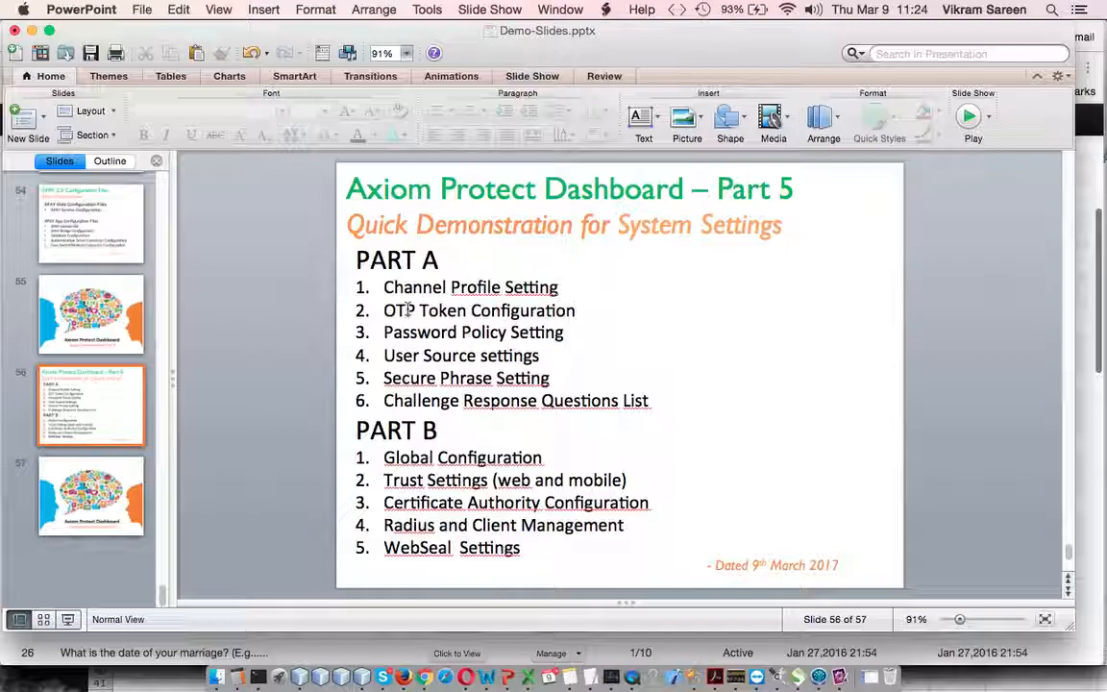